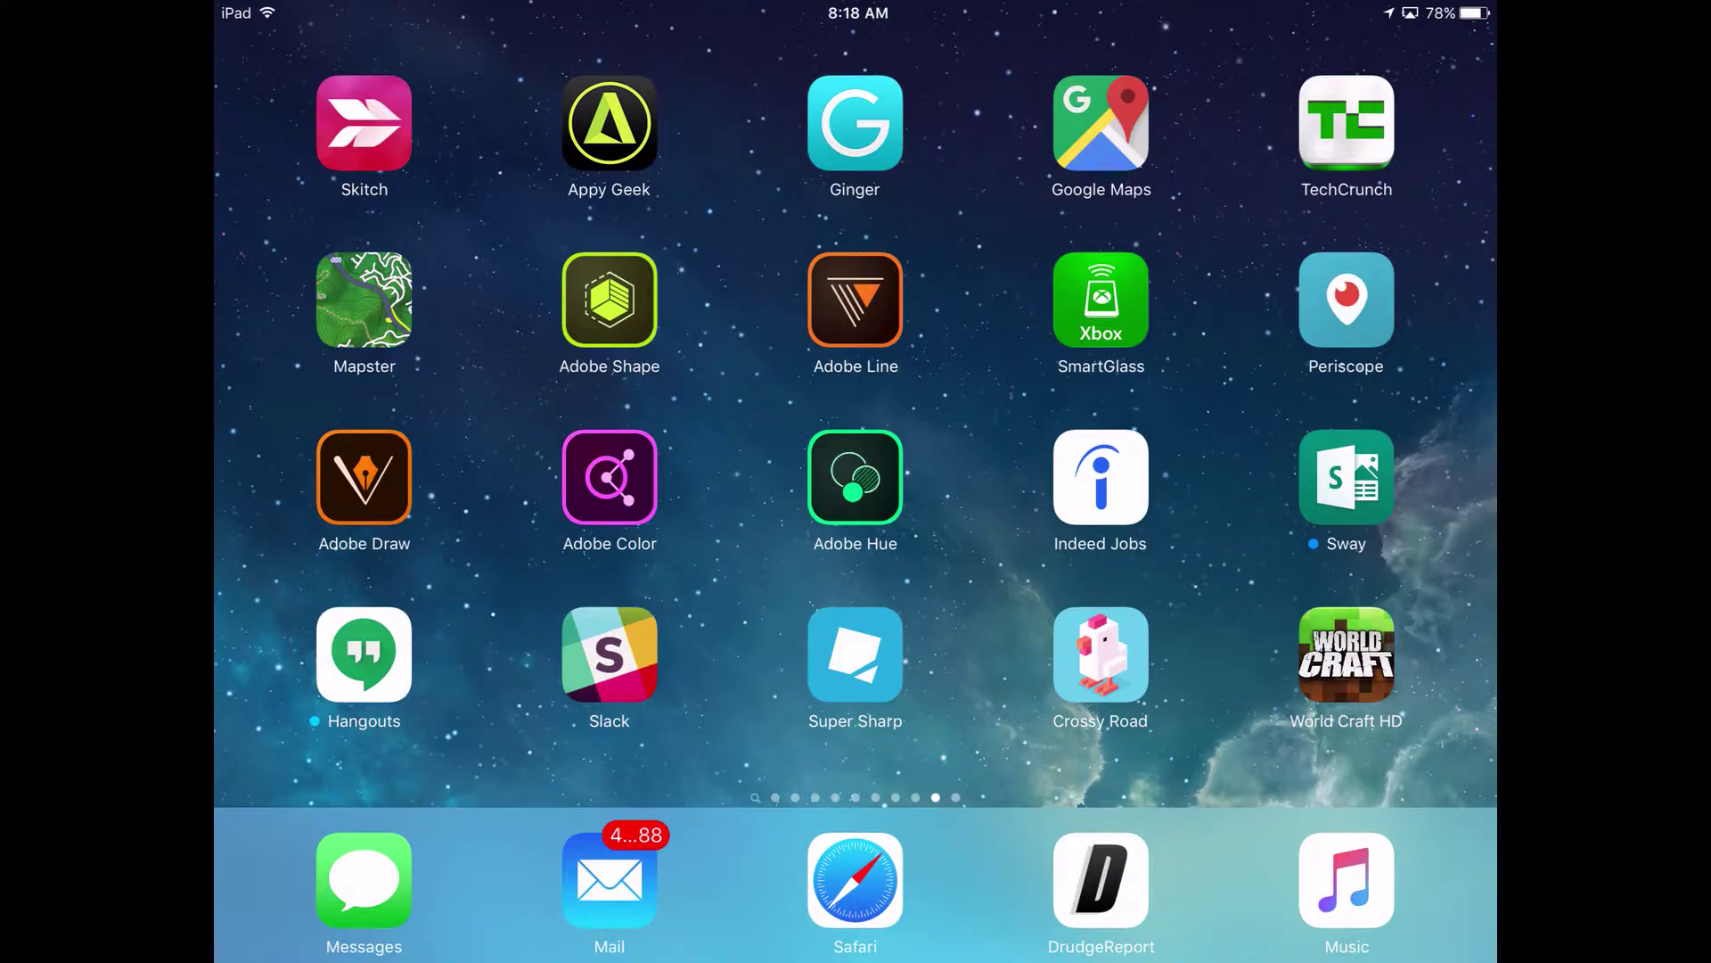
# Launch Adobe Capture from the iPad home screen to the My Shape CC Files shapes.
pyautogui.click(610, 300)
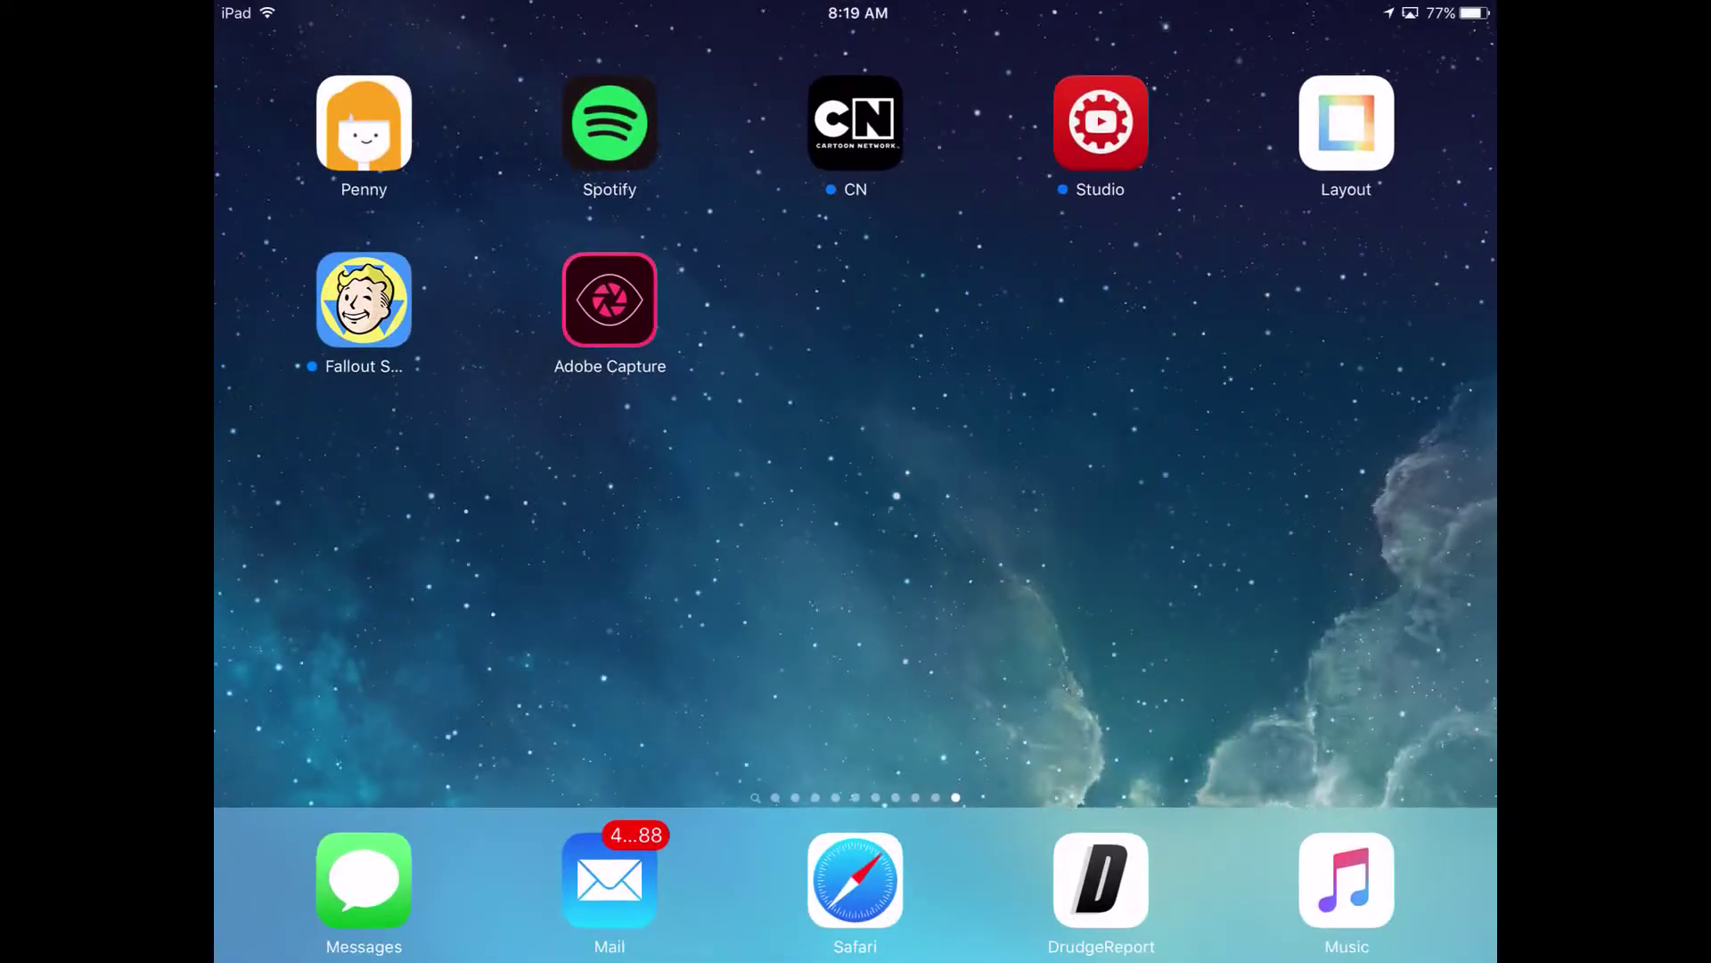
pyautogui.click(609, 299)
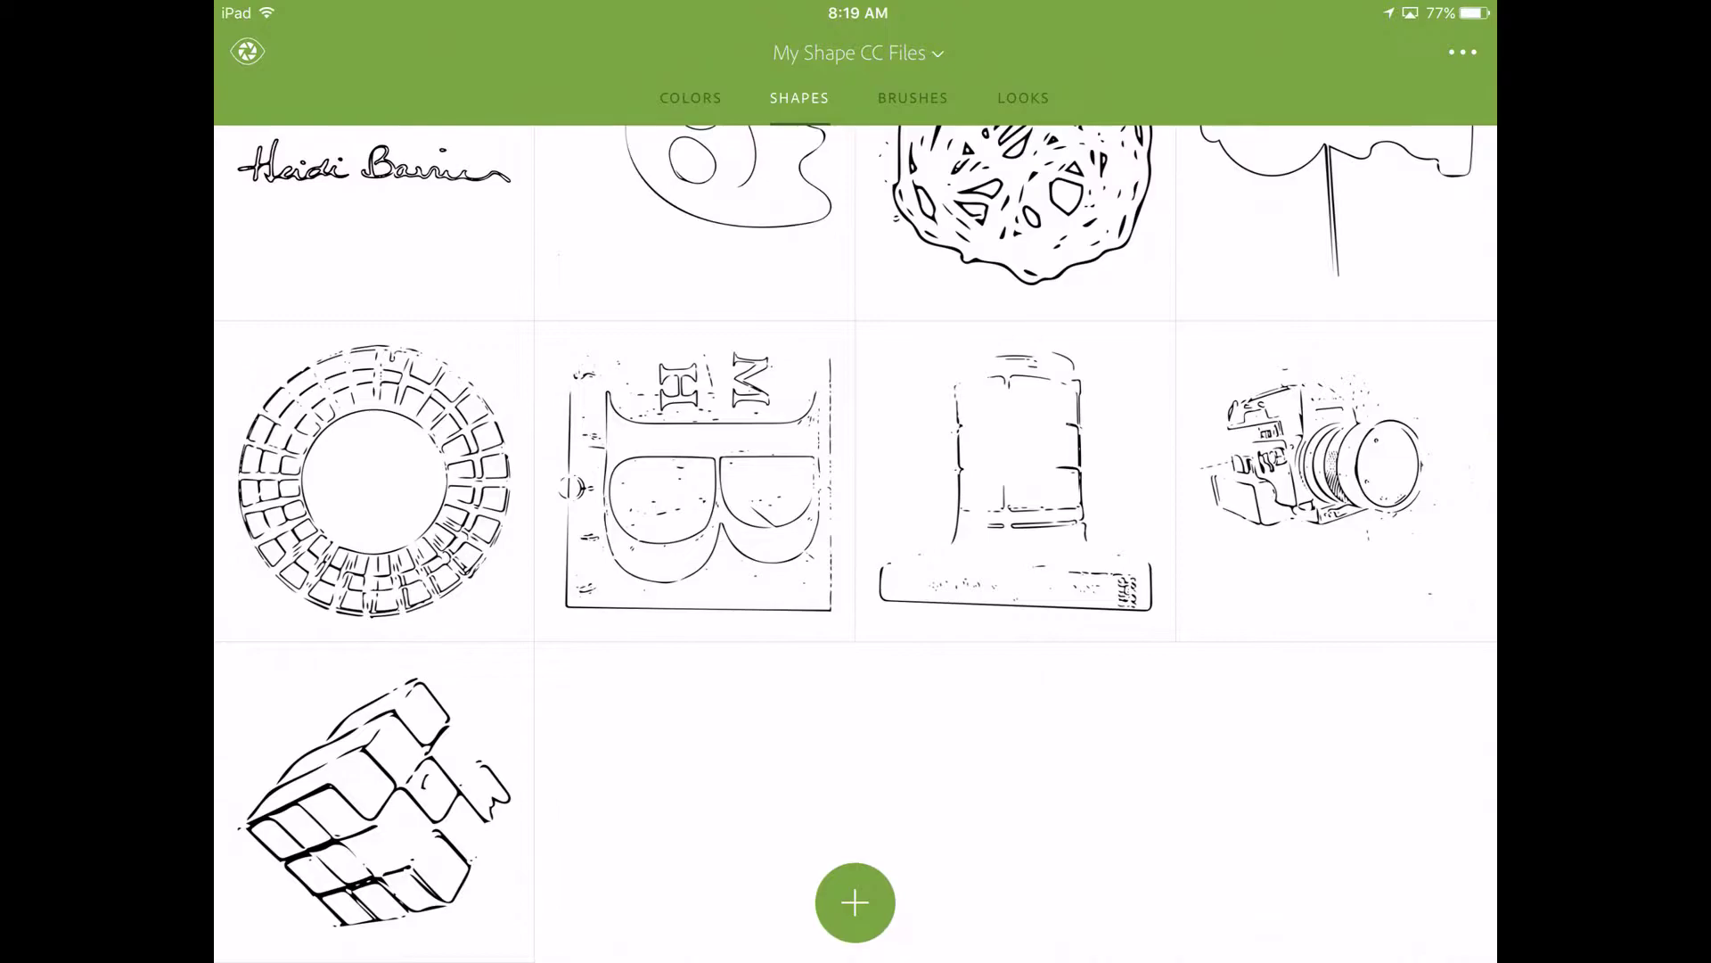
# Start a new camera capture of the handwritten Morris Barrier signature card.
pyautogui.scroll(2, 856, 535)
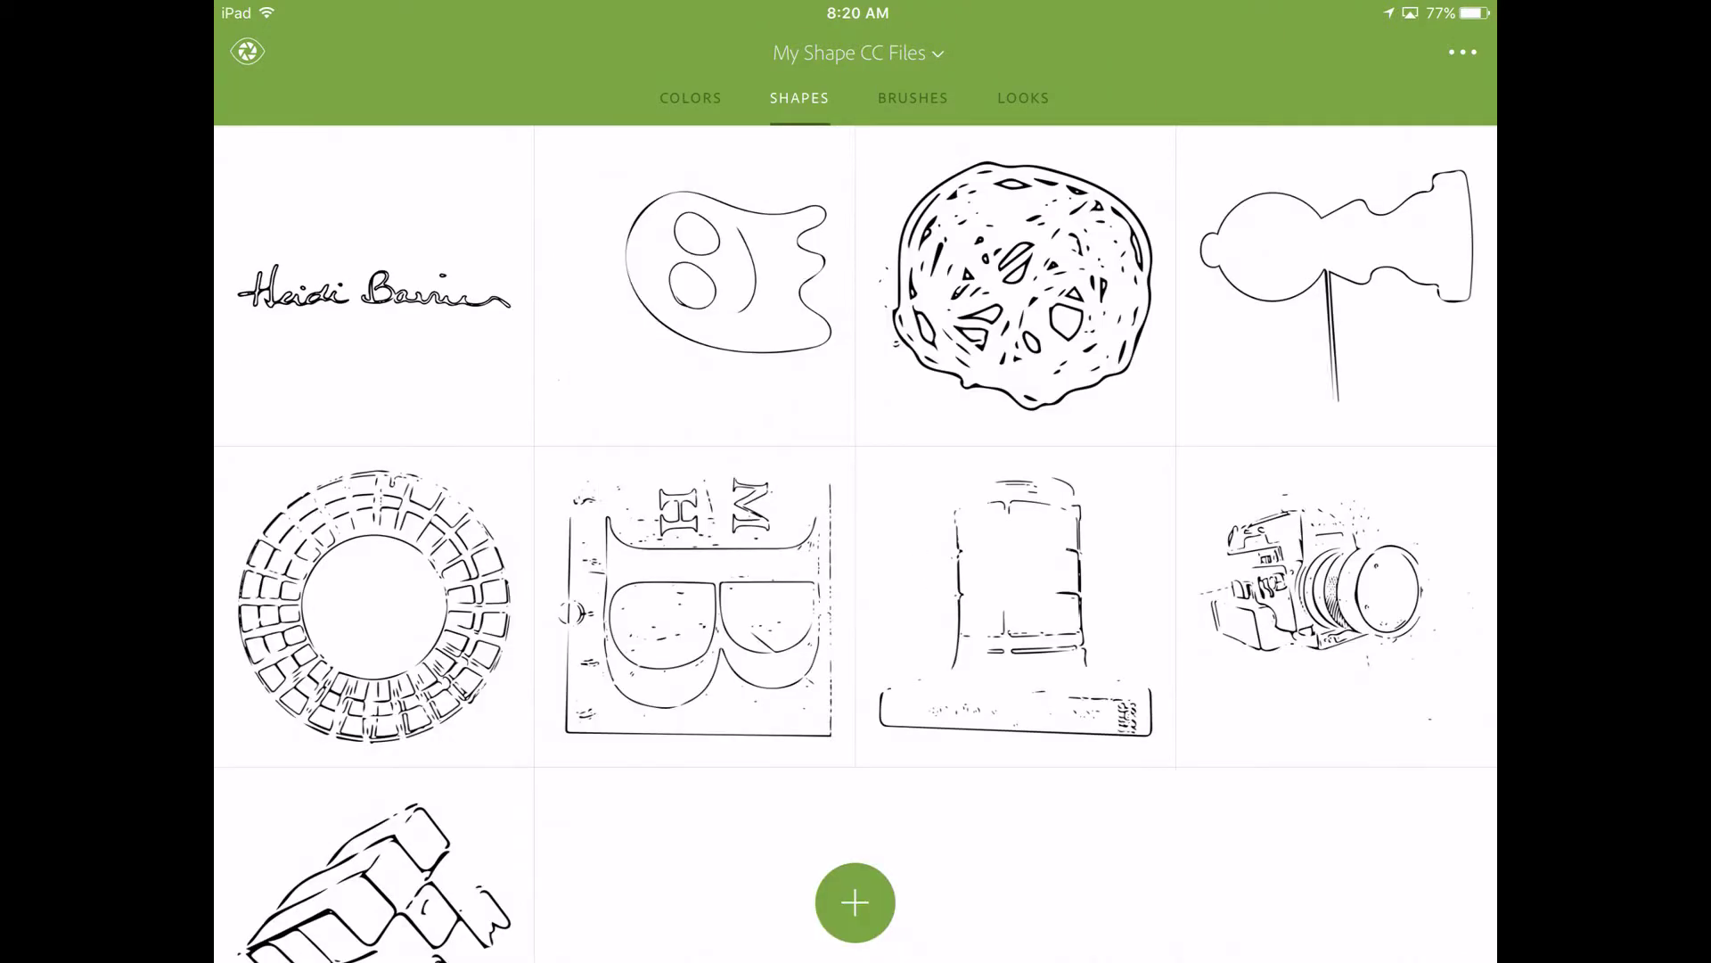
pyautogui.click(855, 902)
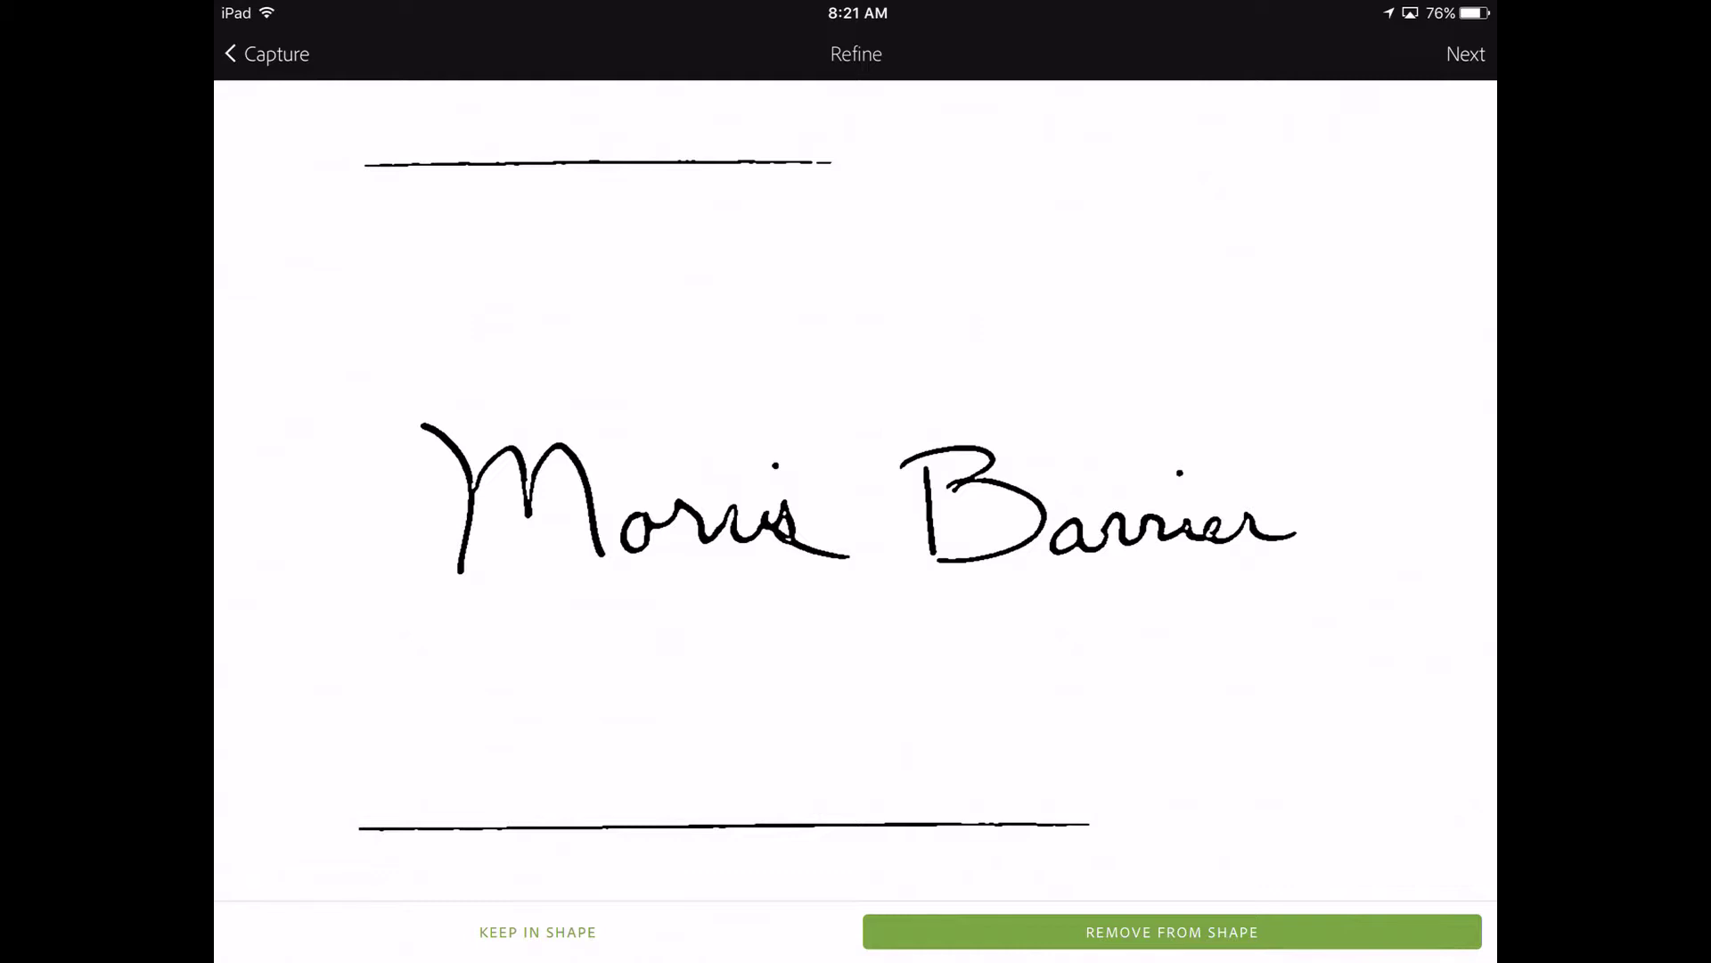
# Erase the lower and upper ruled lines from the captured signature shape.
pyautogui.moveTo(375, 827); pyautogui.dragTo(1141, 824)
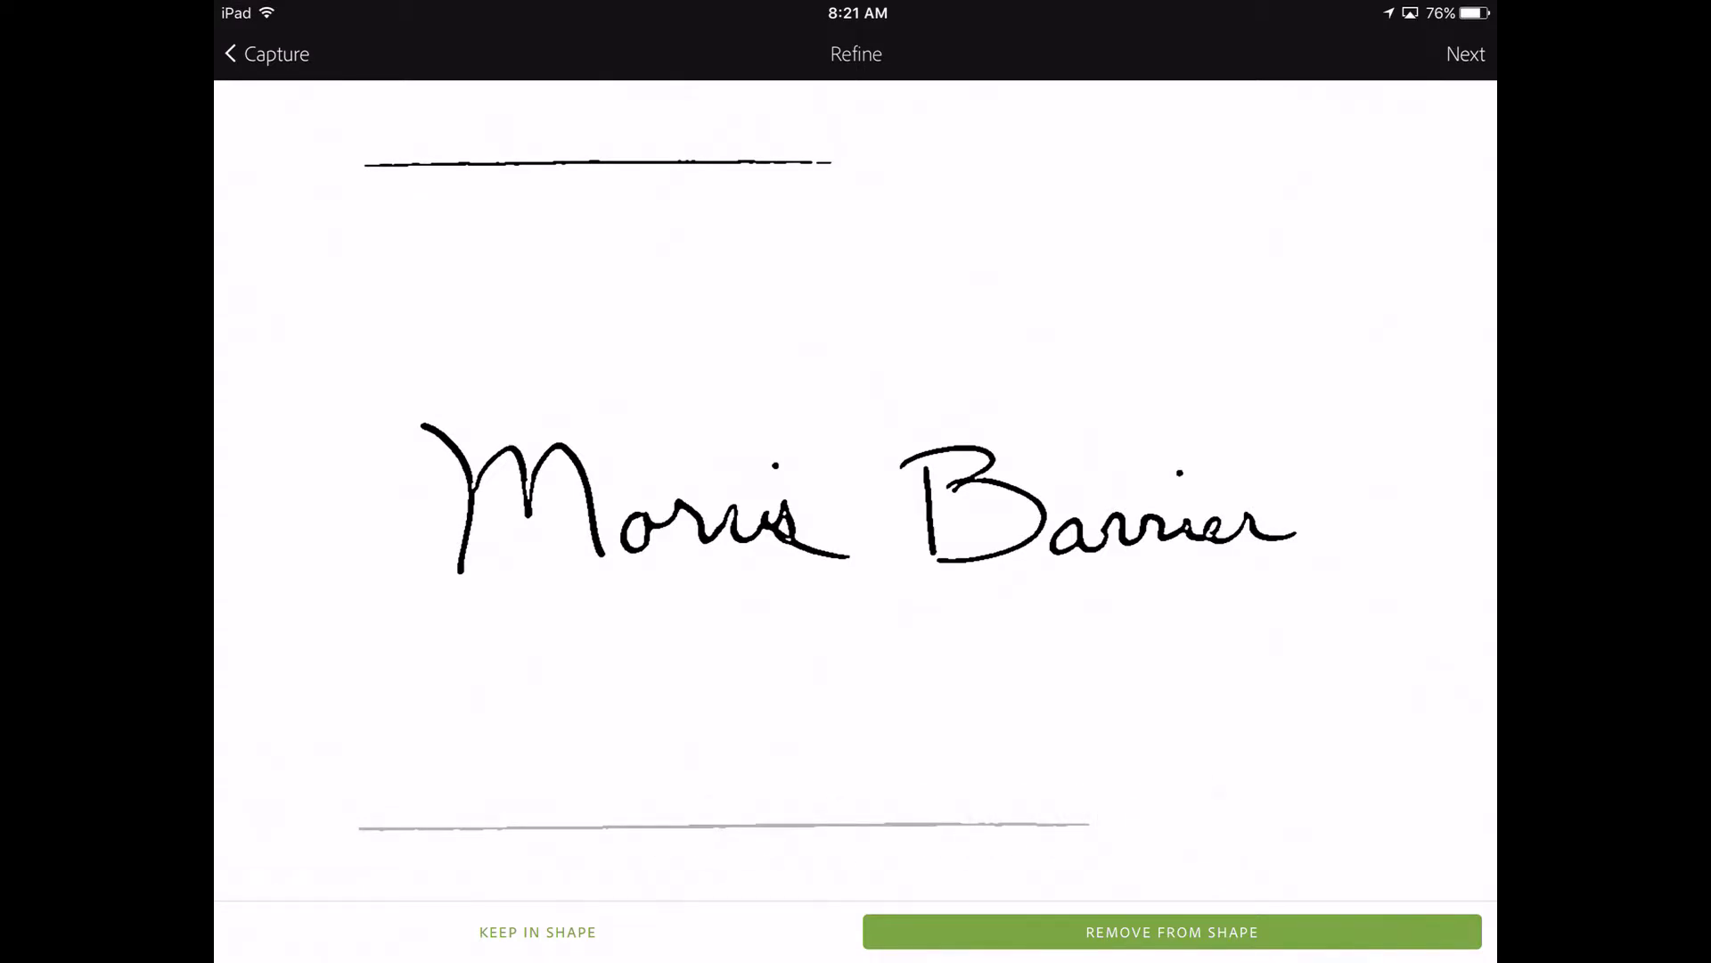
pyautogui.moveTo(370, 163); pyautogui.dragTo(945, 171)
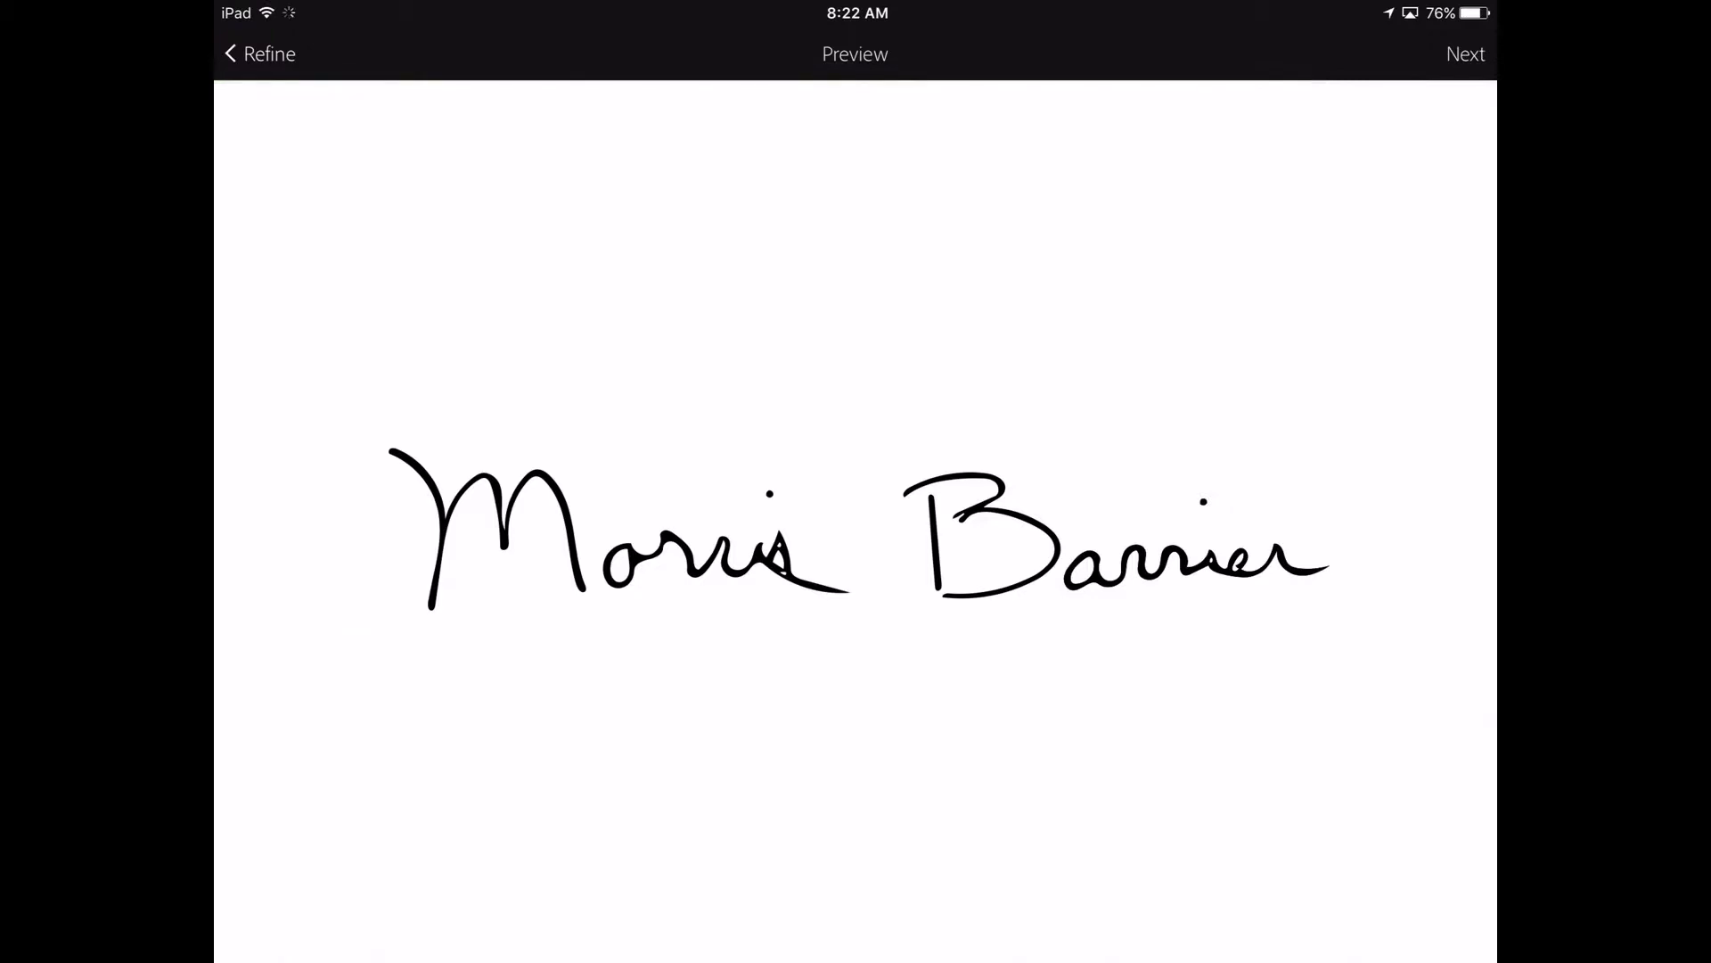
# Replace the default 'Shape 10' name with 'Signature' and save the shape.
pyautogui.click(1466, 53)
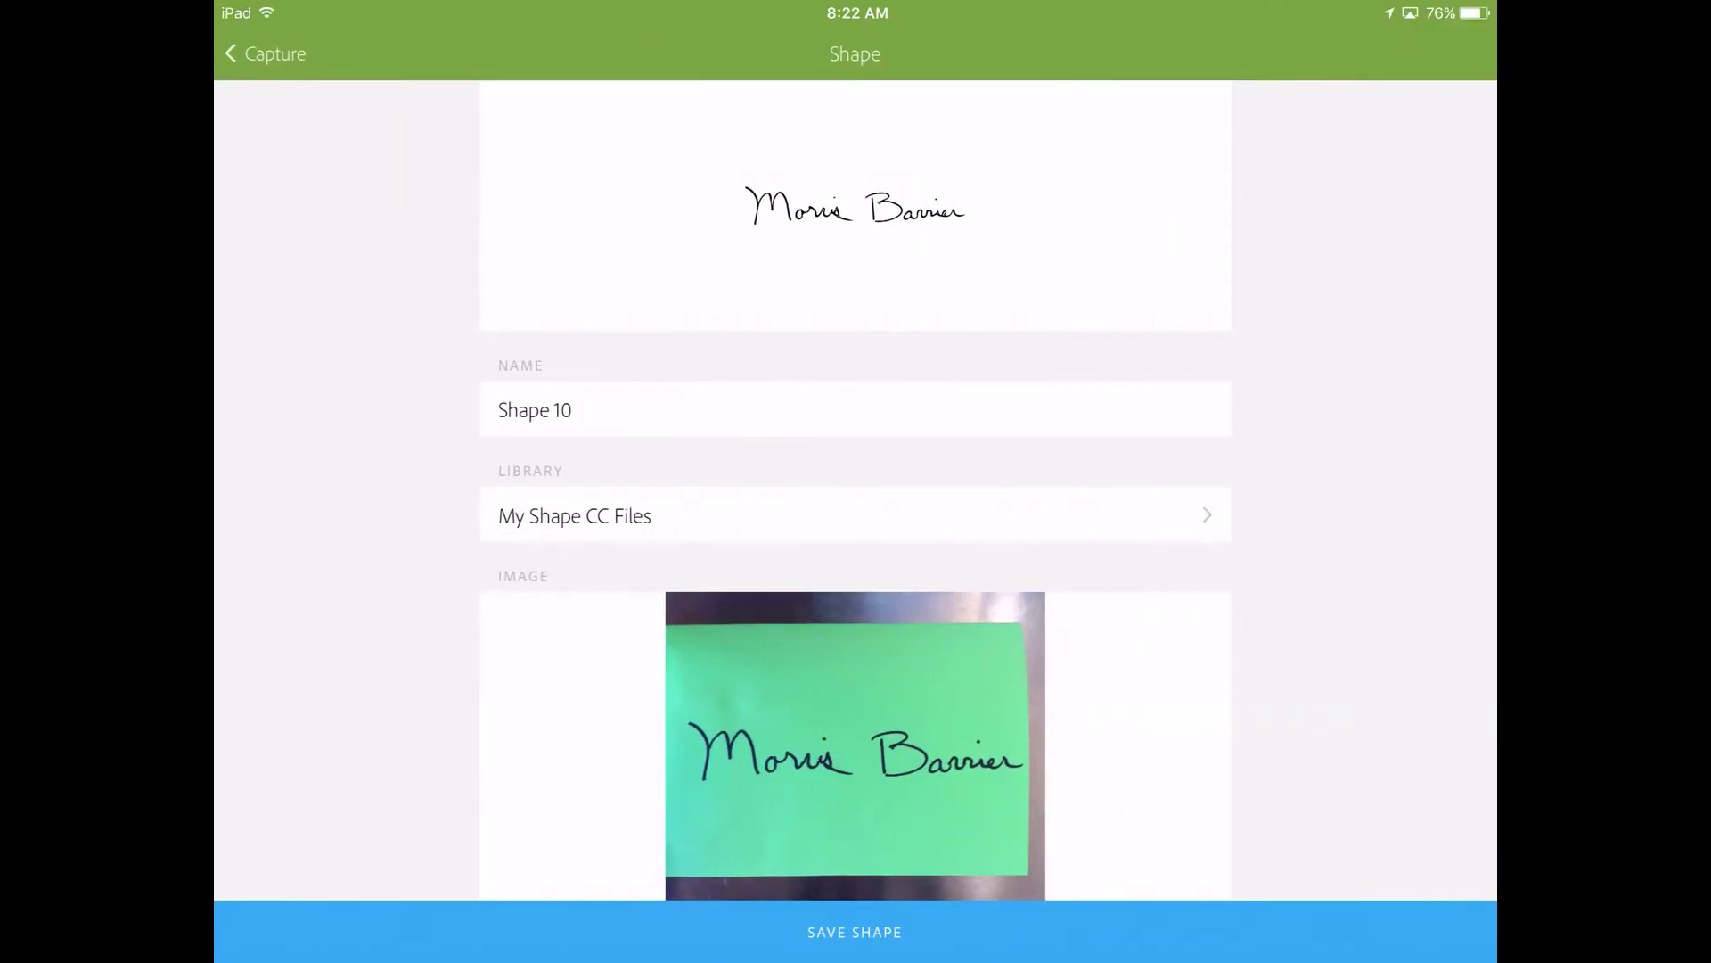
pyautogui.click(624, 410)
pyautogui.click(1204, 409)
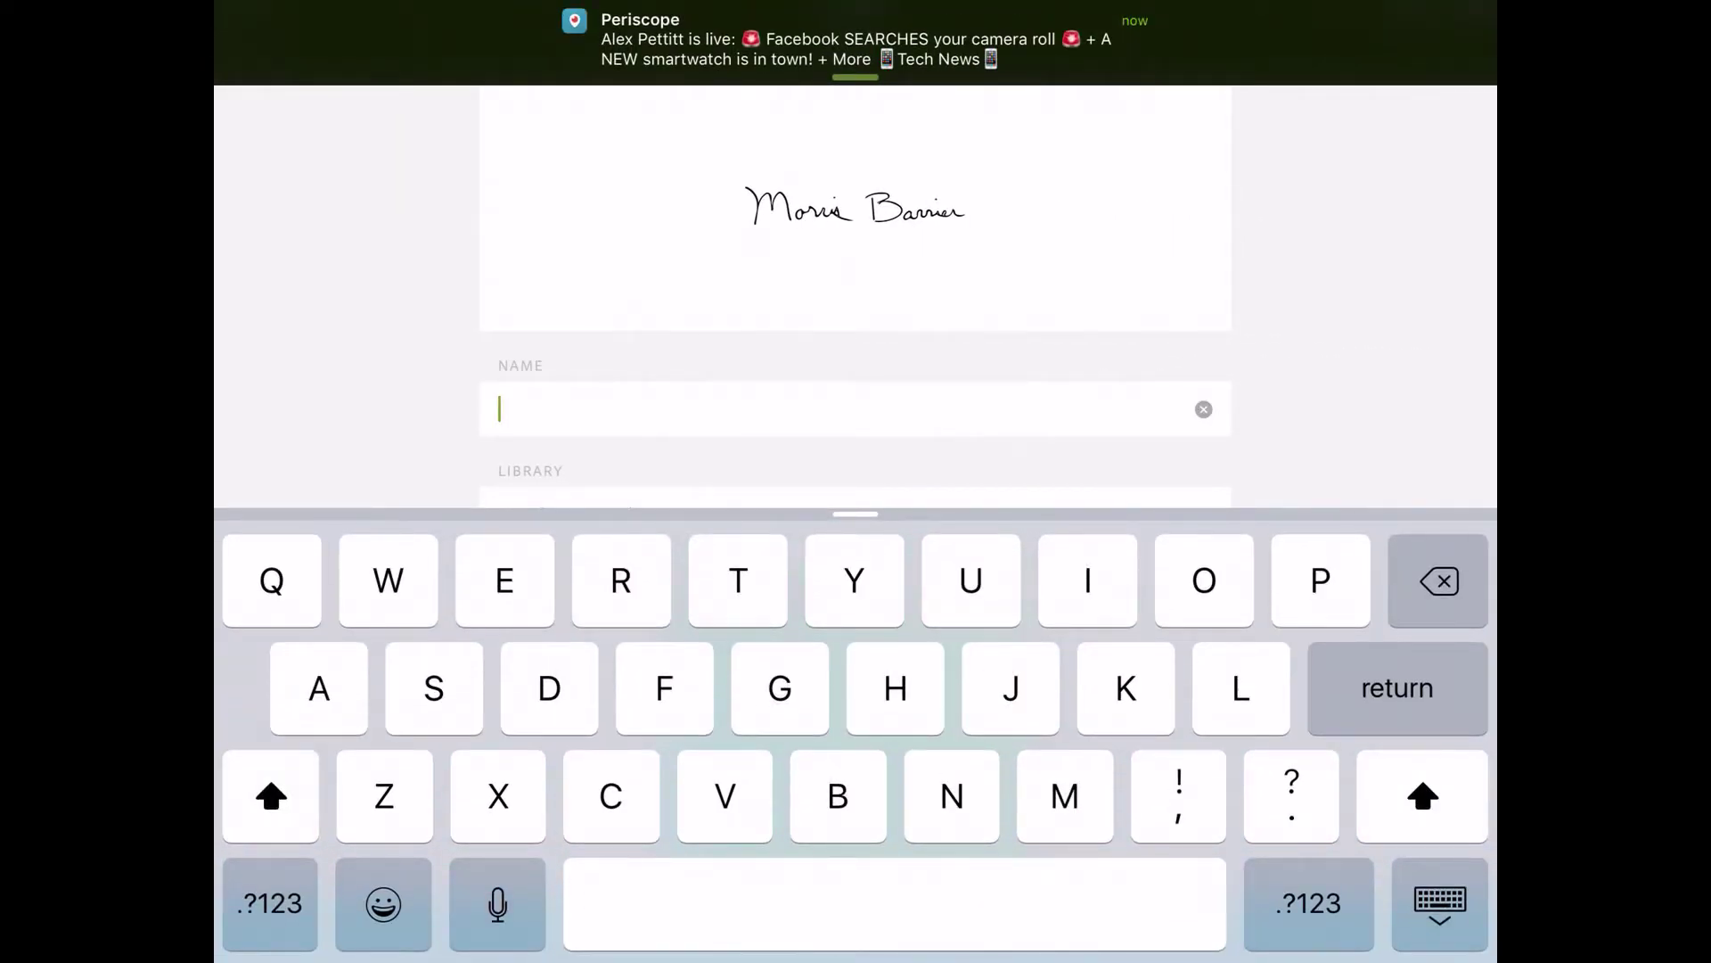
pyautogui.write('Signat')
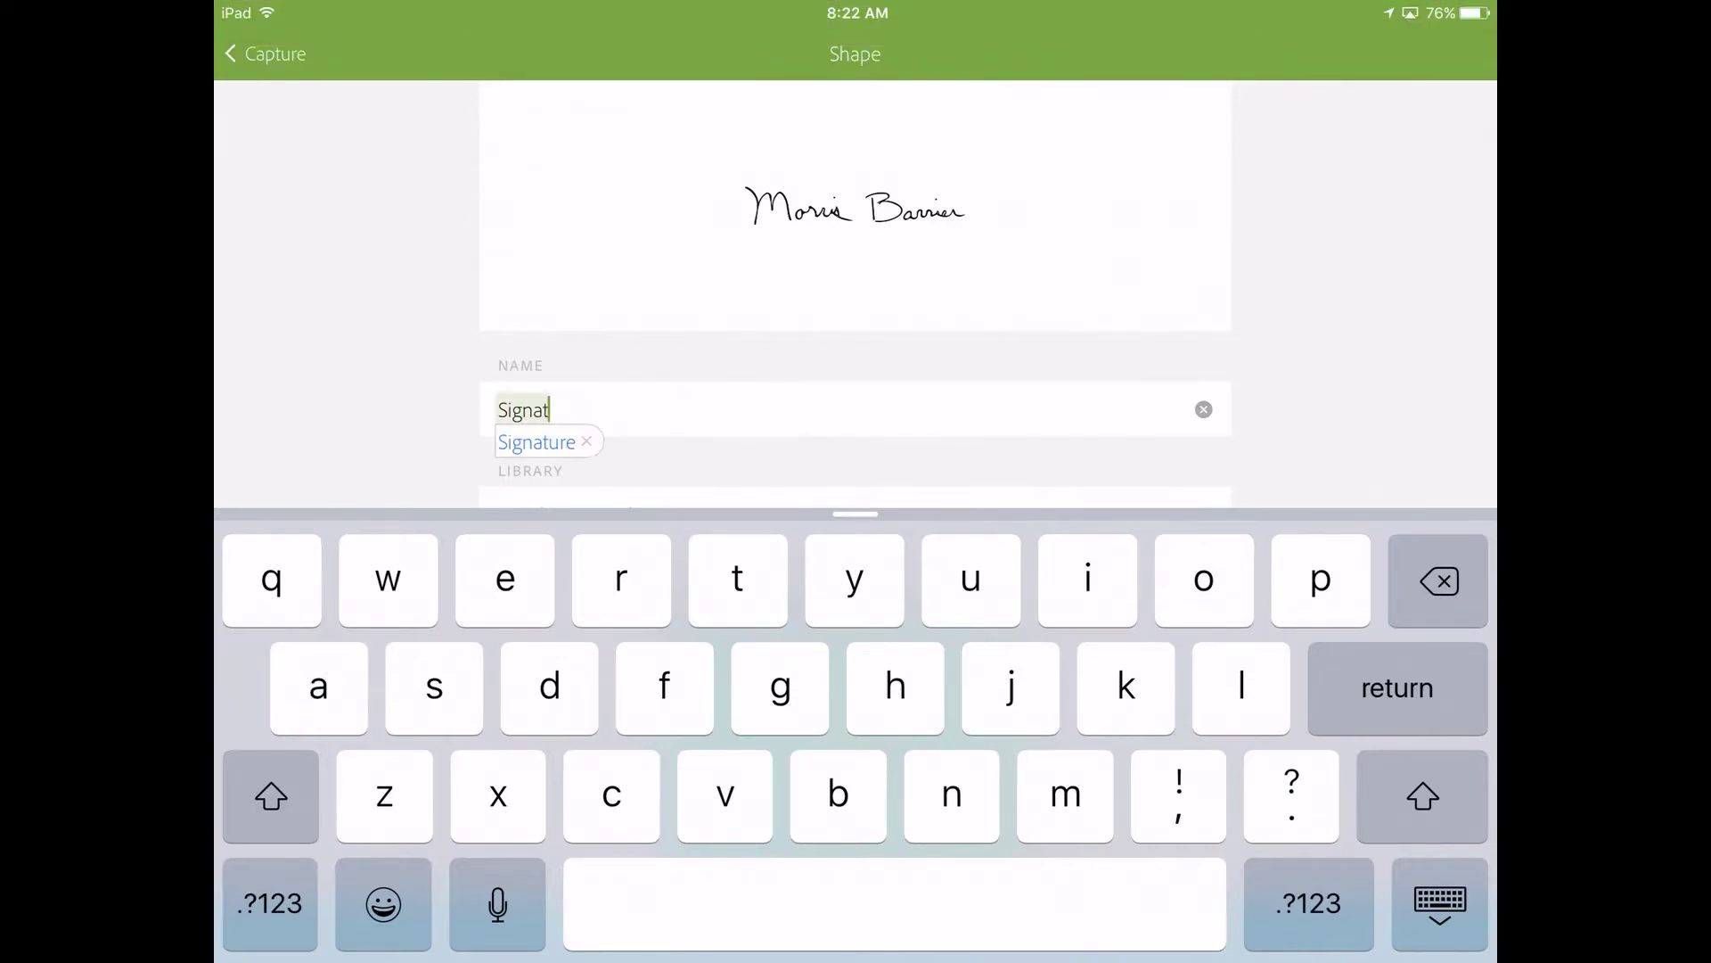
pyautogui.write('ure')
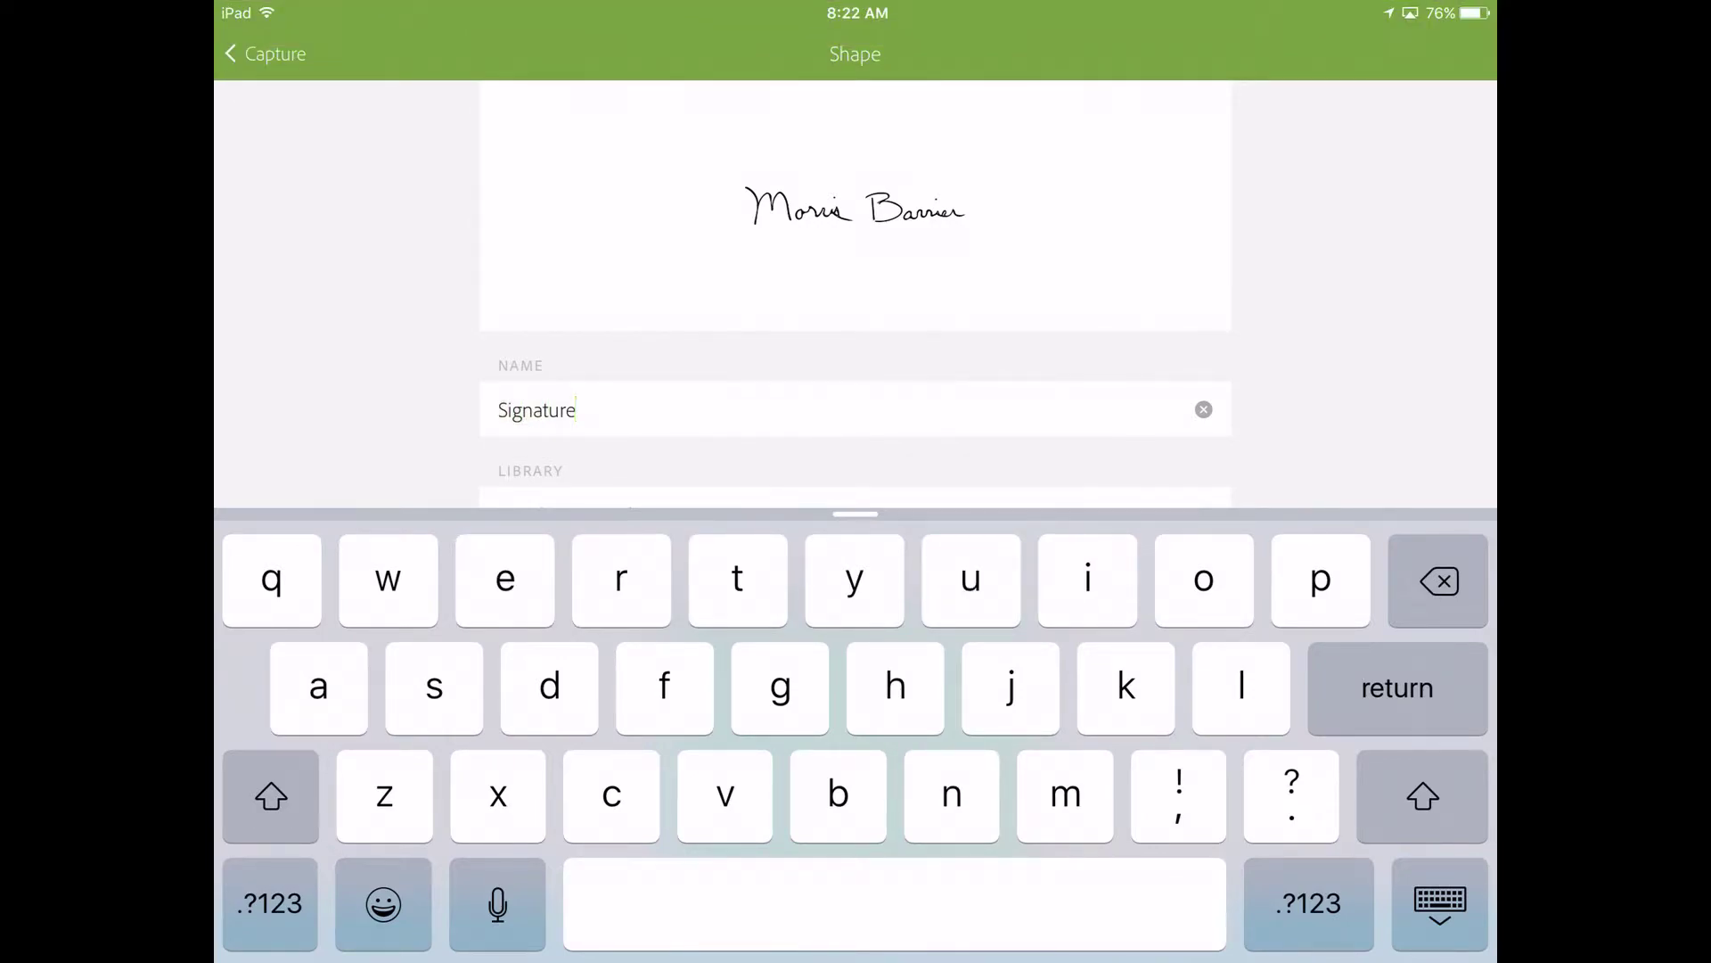
pyautogui.press('Return')
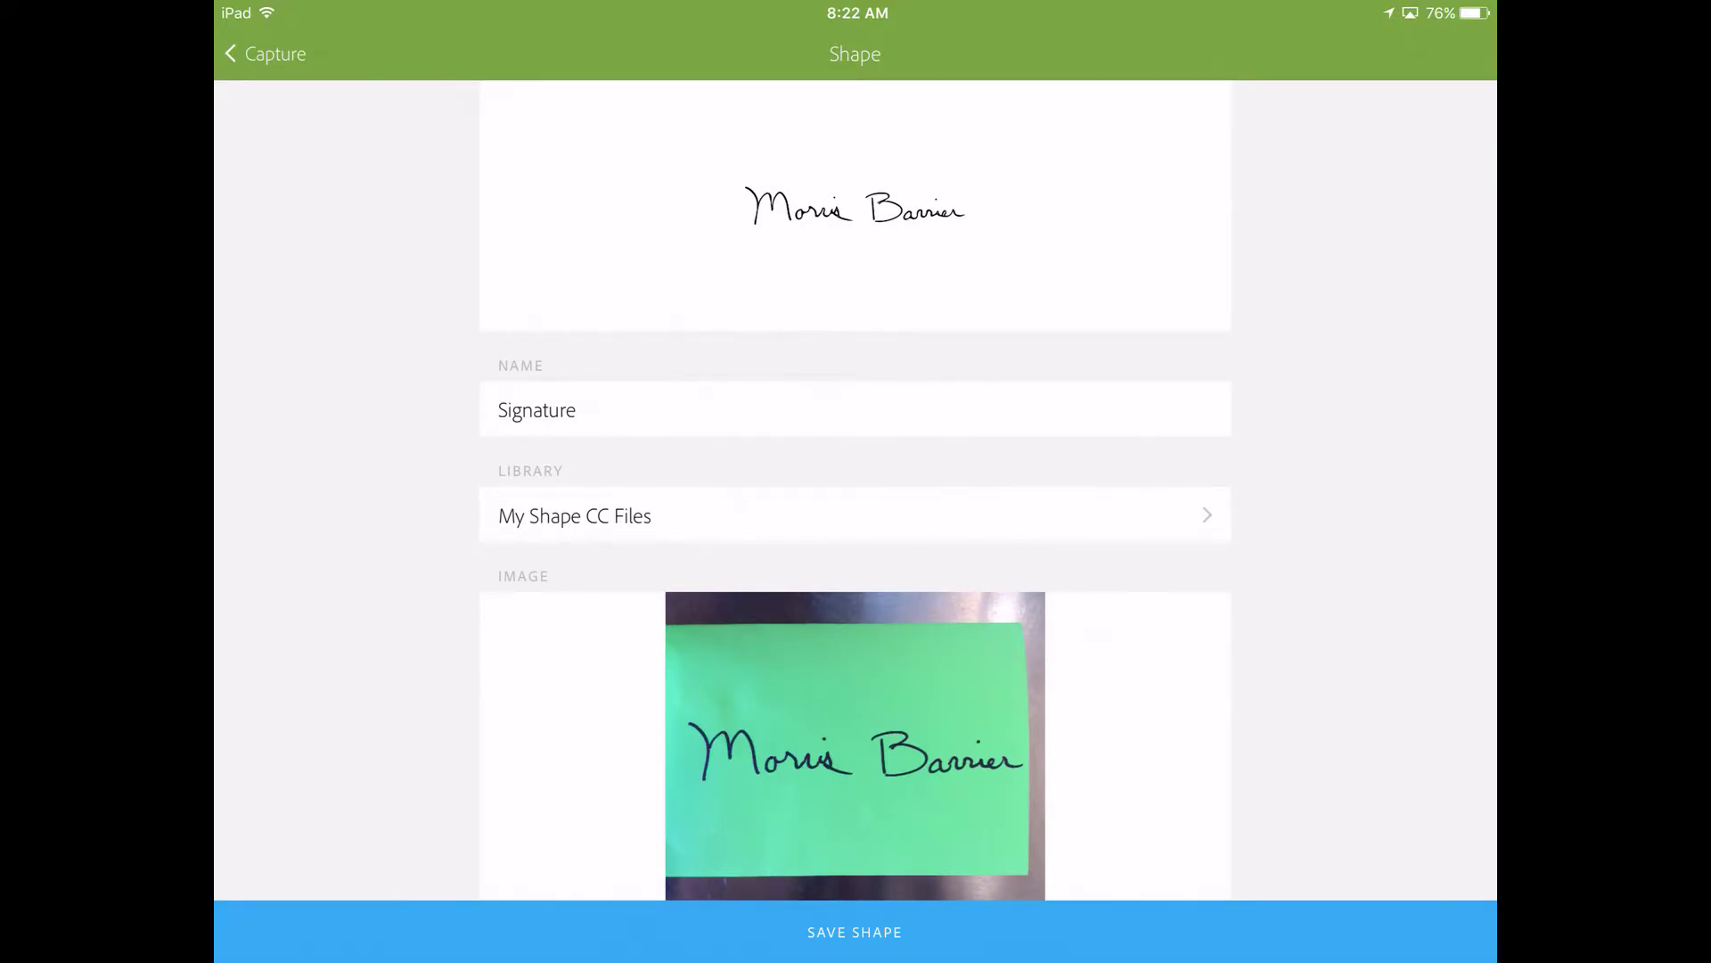
pyautogui.click(855, 932)
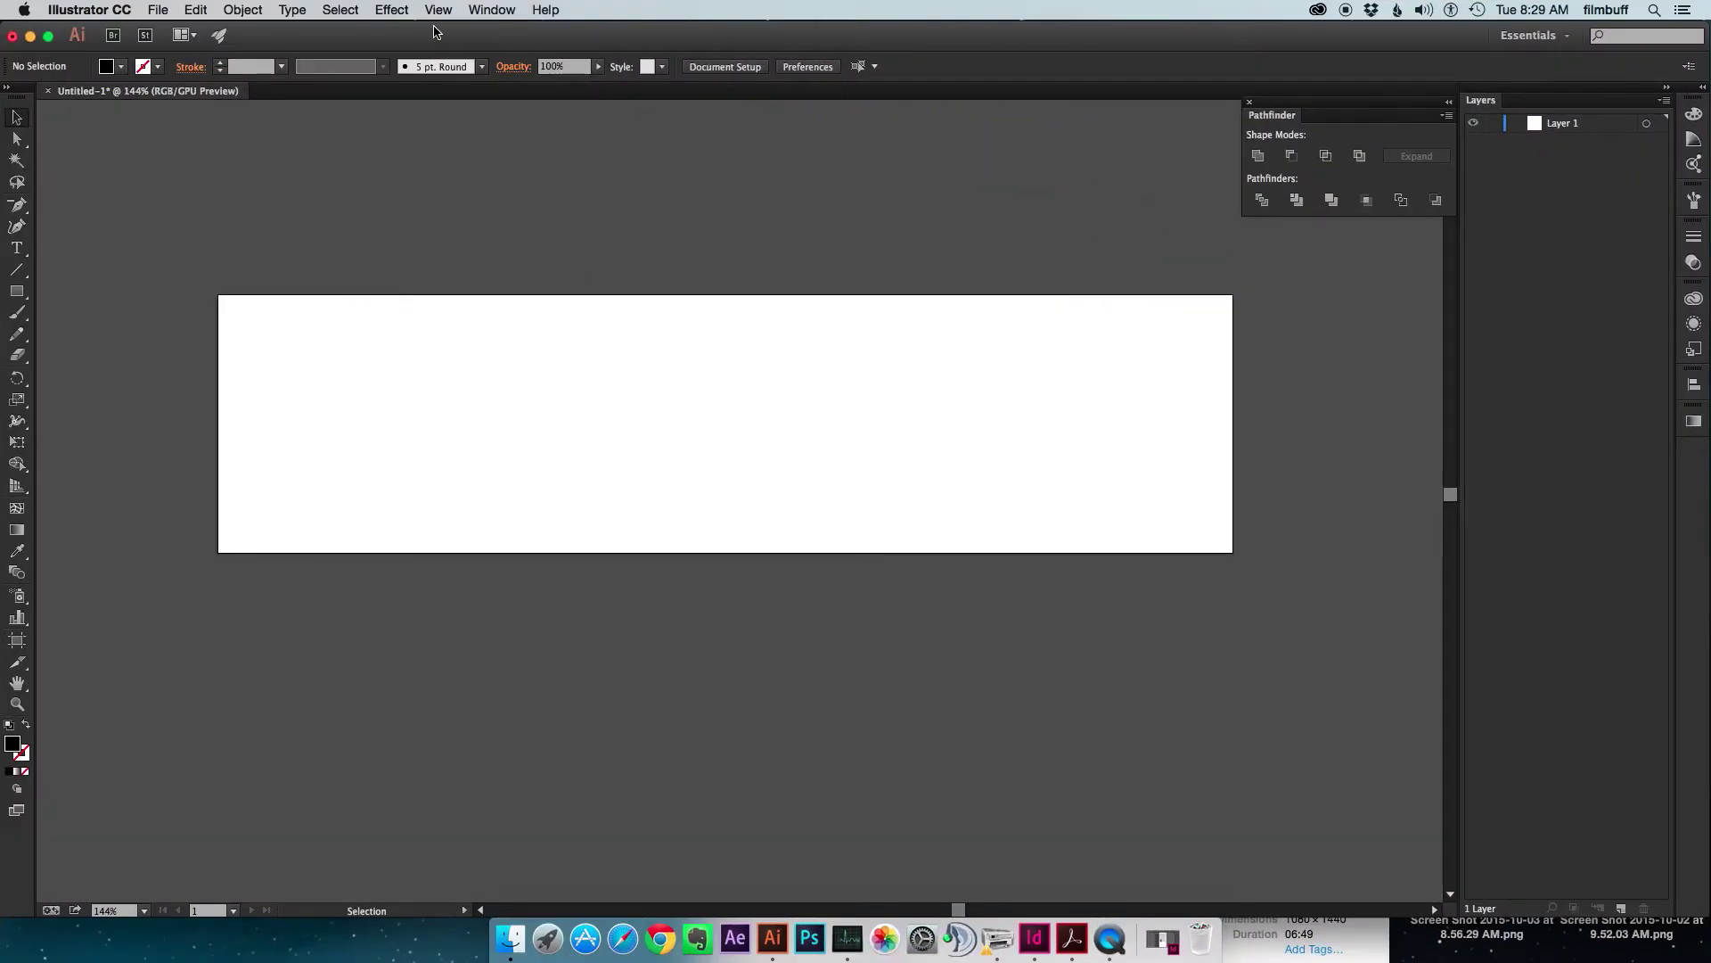
# Show the Libraries panel with the My Shape CC Files library selected.
pyautogui.click(492, 10)
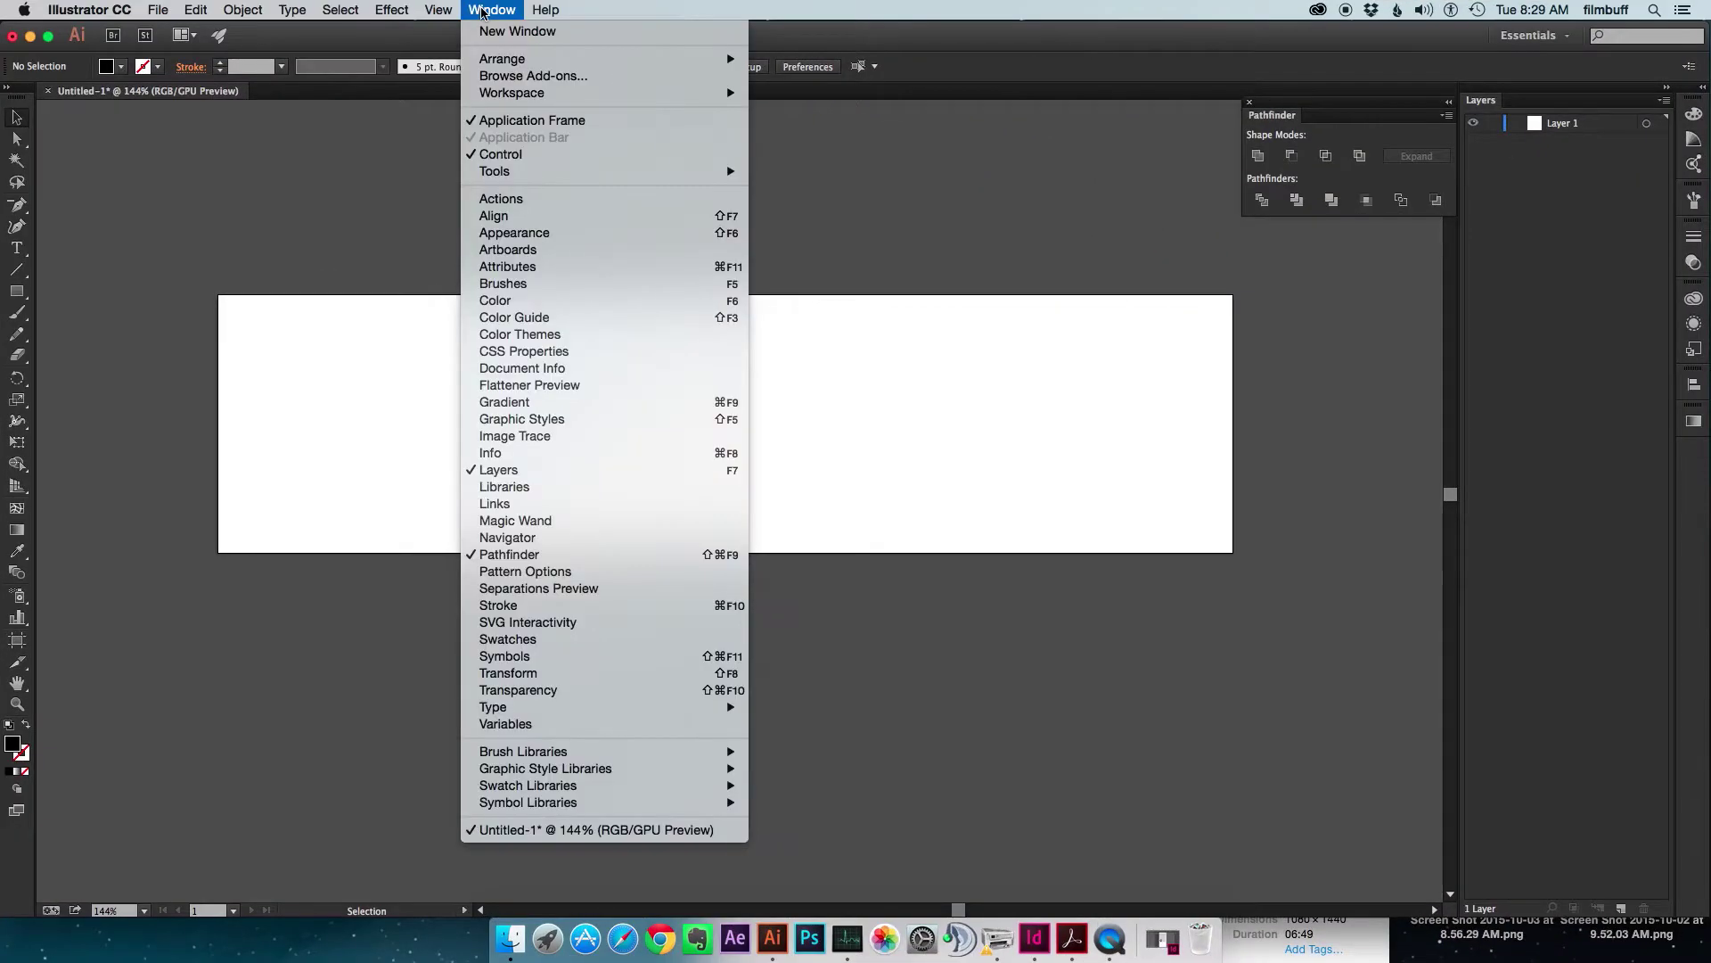
pyautogui.click(537, 486)
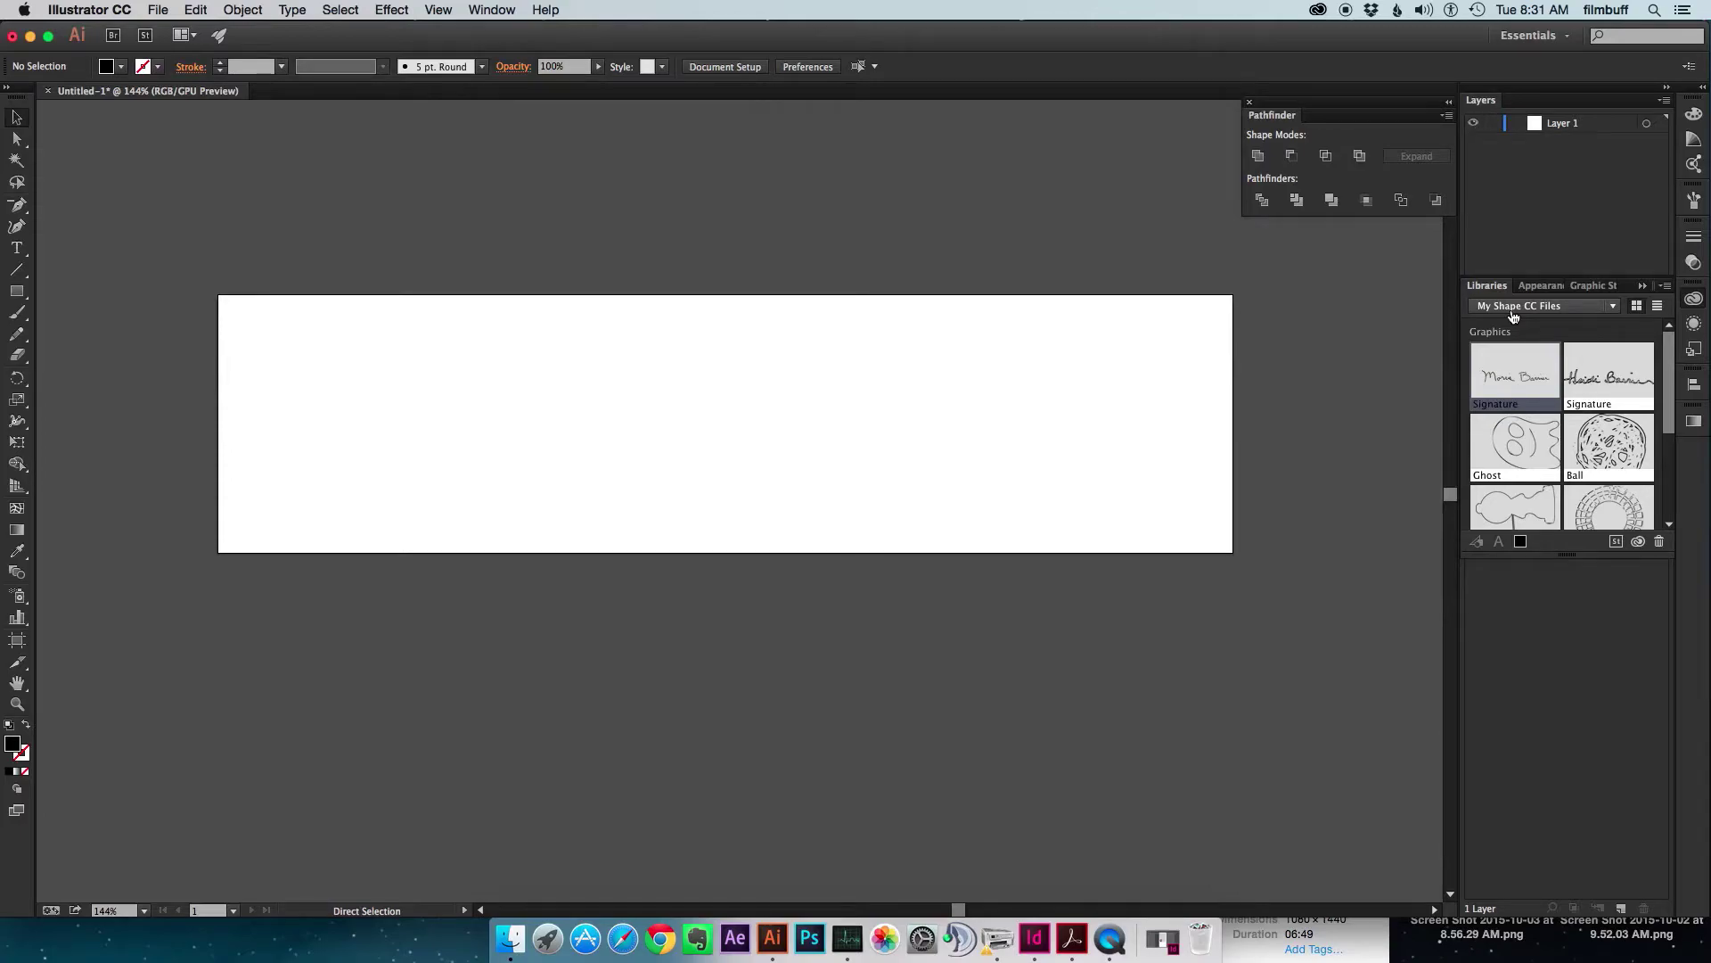
pyautogui.click(1614, 307)
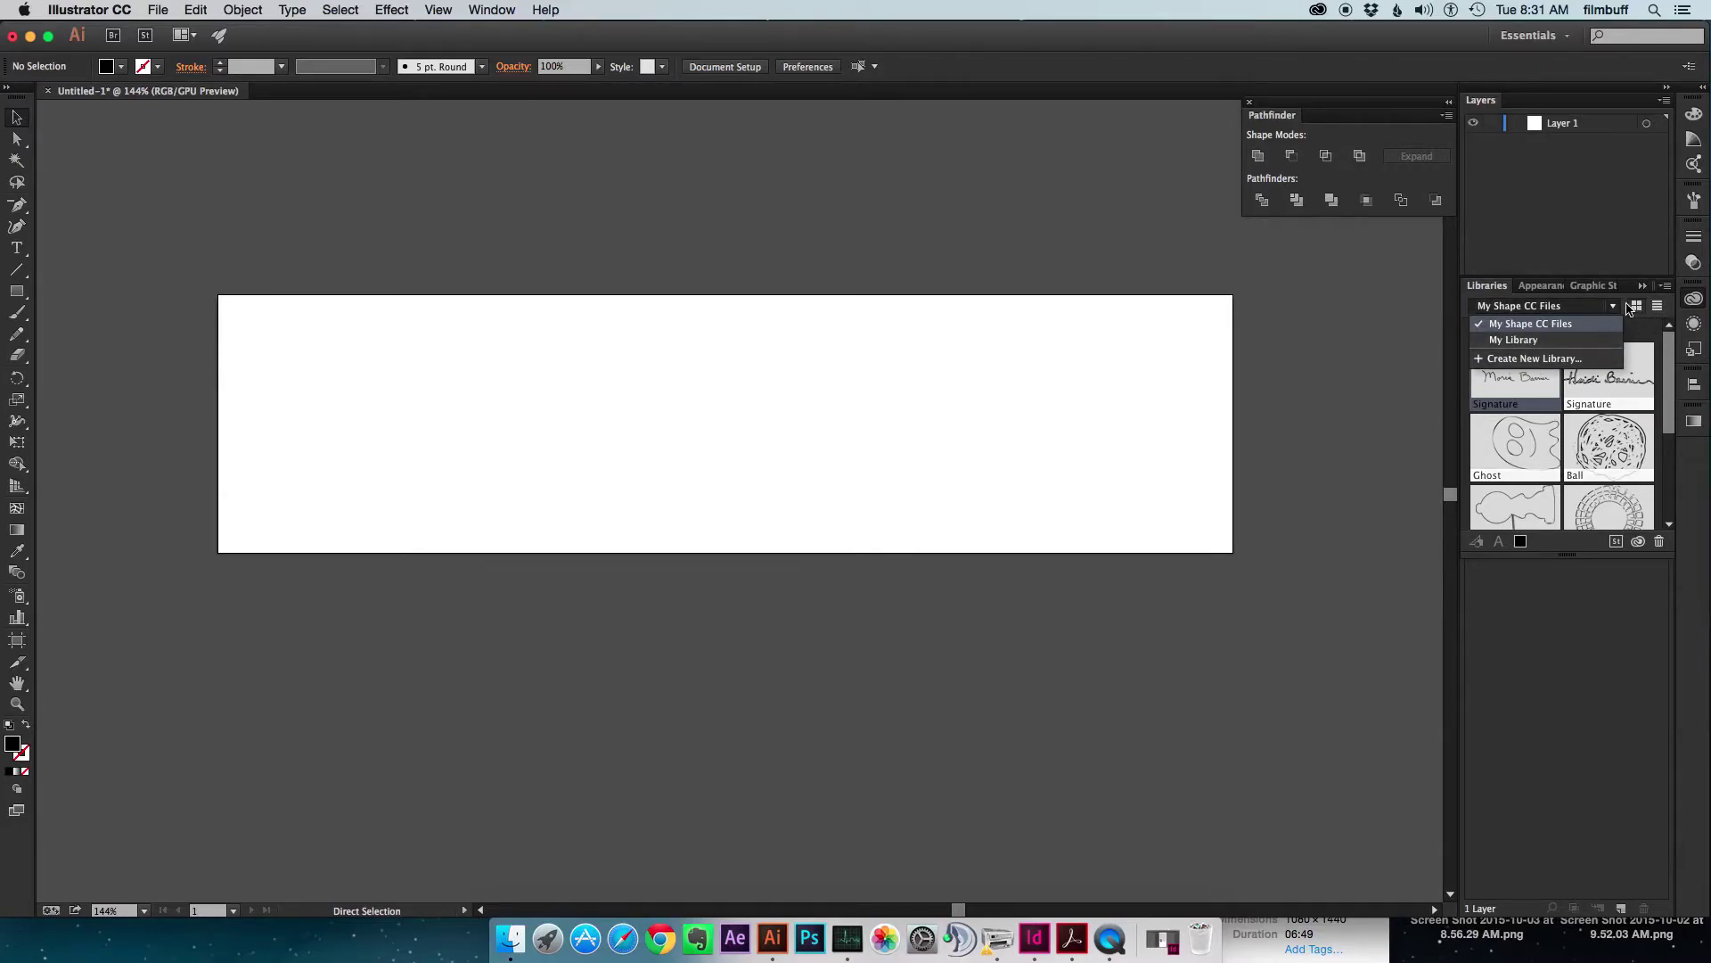
pyautogui.click(1531, 323)
# Drag the Signature graphic onto the artboard, then move, shrink and nudge it to fit.
pyautogui.moveTo(1515, 383); pyautogui.dragTo(505, 420)
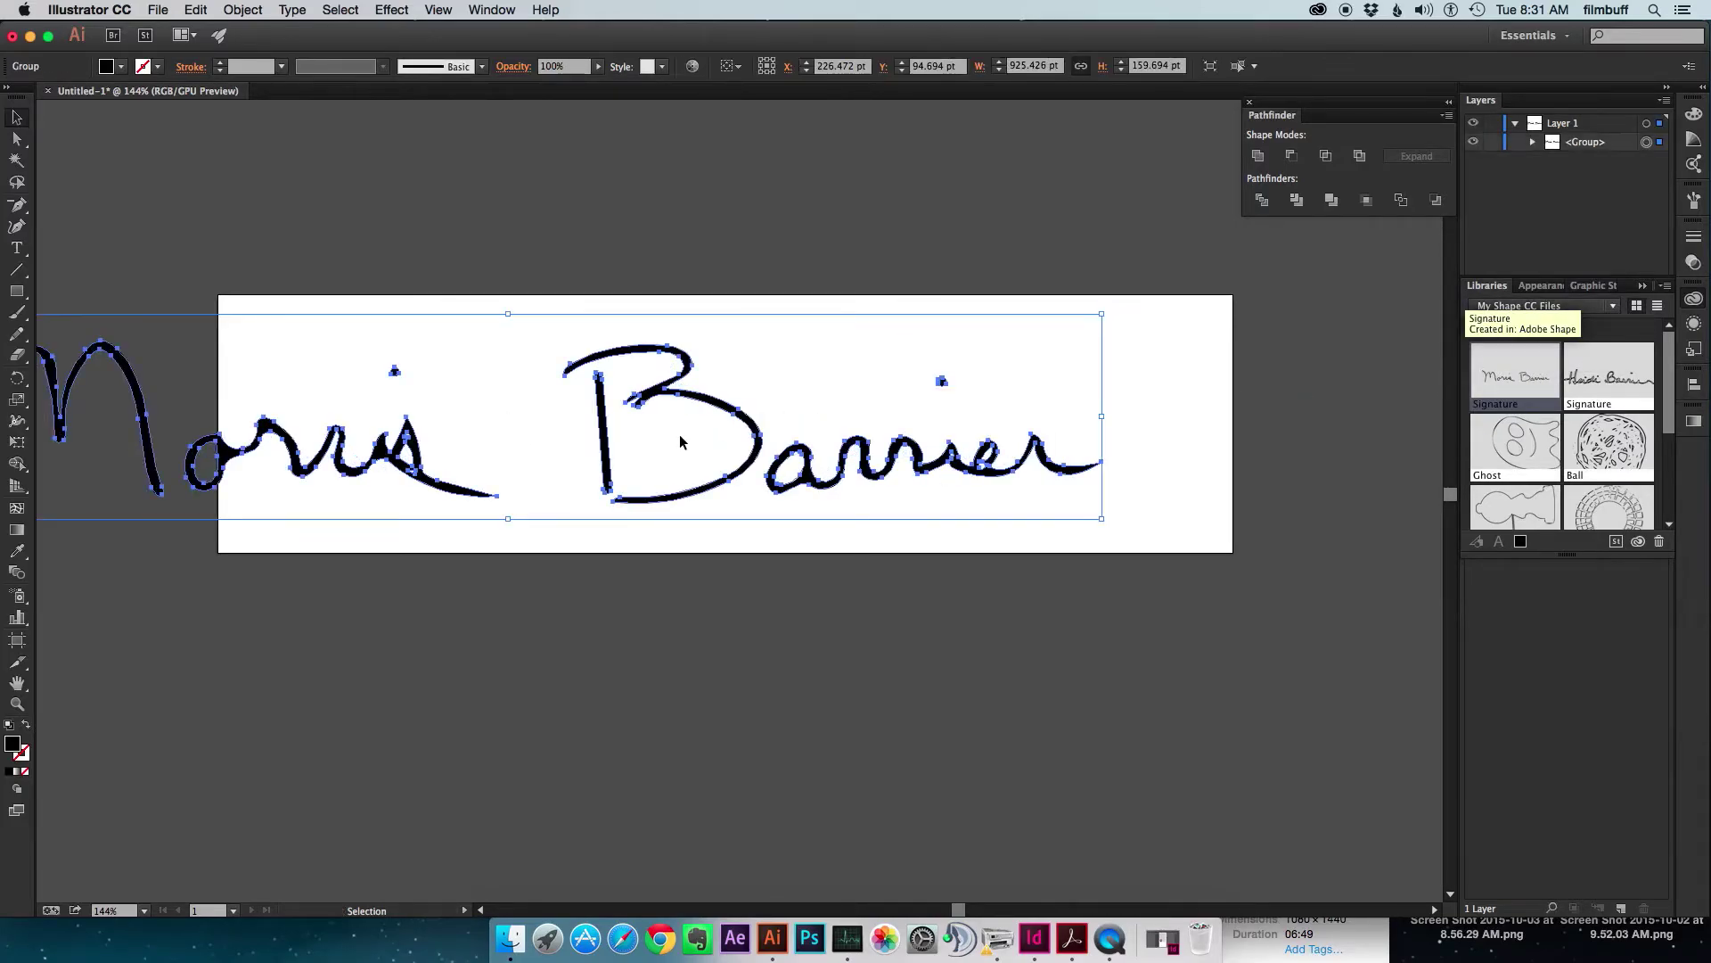
pyautogui.moveTo(793, 461); pyautogui.dragTo(1109, 471)
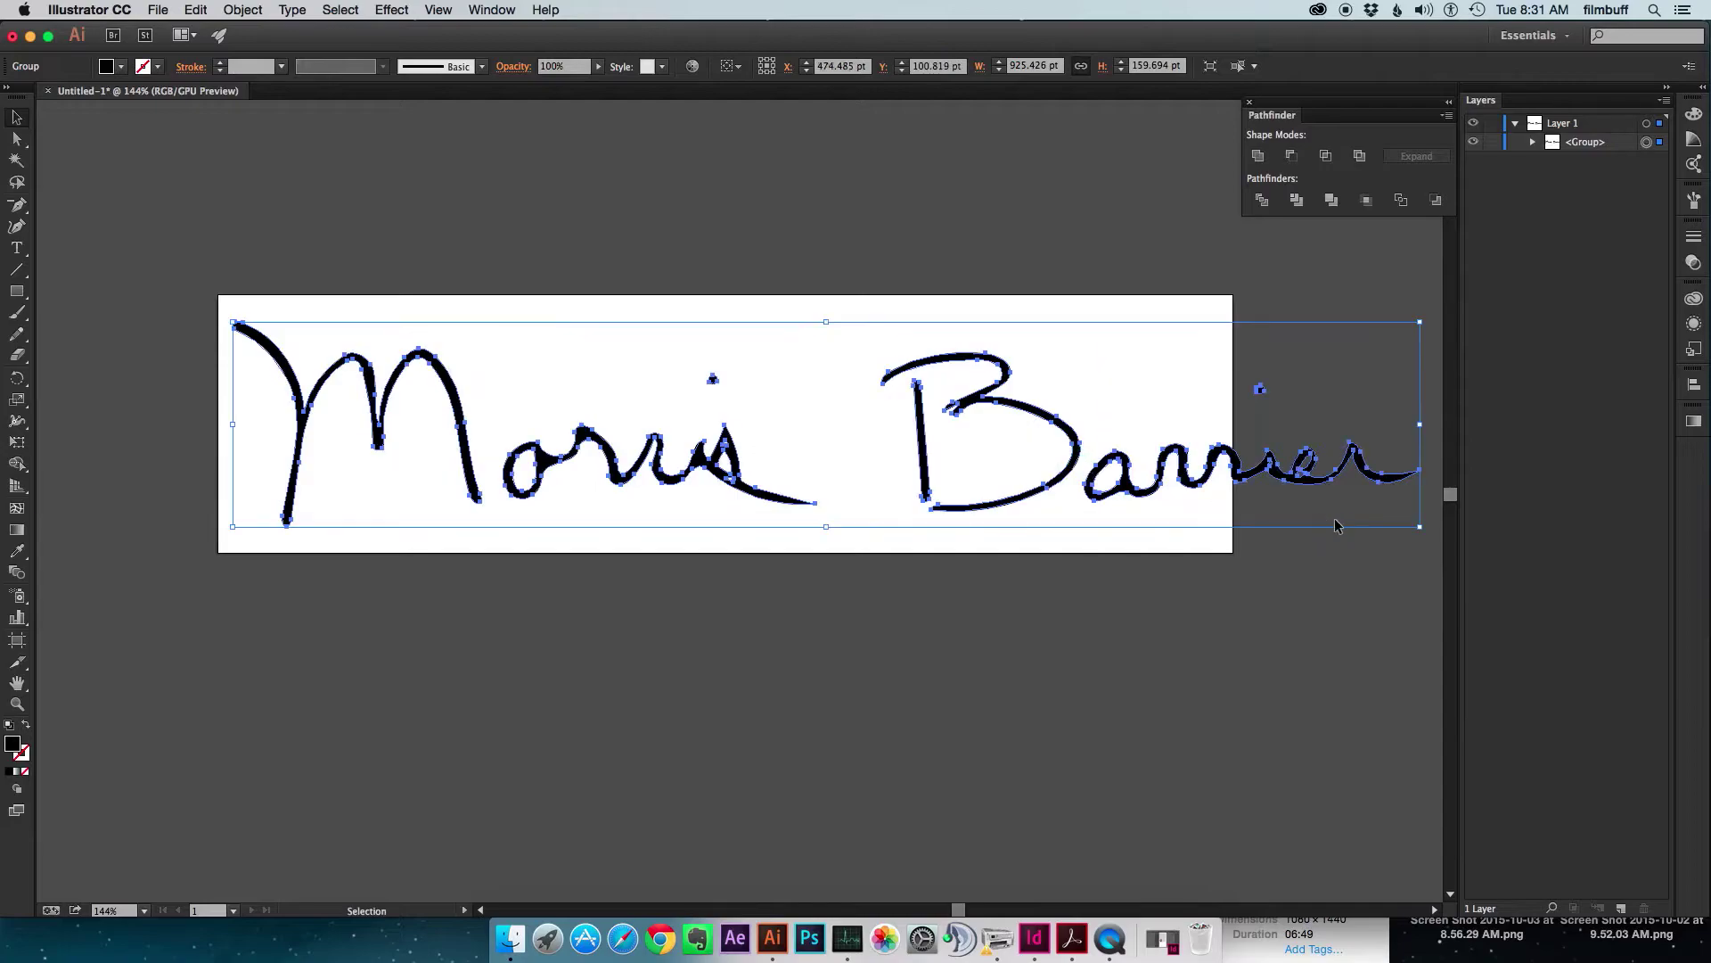
pyautogui.moveTo(1420, 528)
pyautogui.mouseDown()
pyautogui.moveTo(1310, 482)
pyautogui.moveTo(1246, 493)
pyautogui.mouseUp()
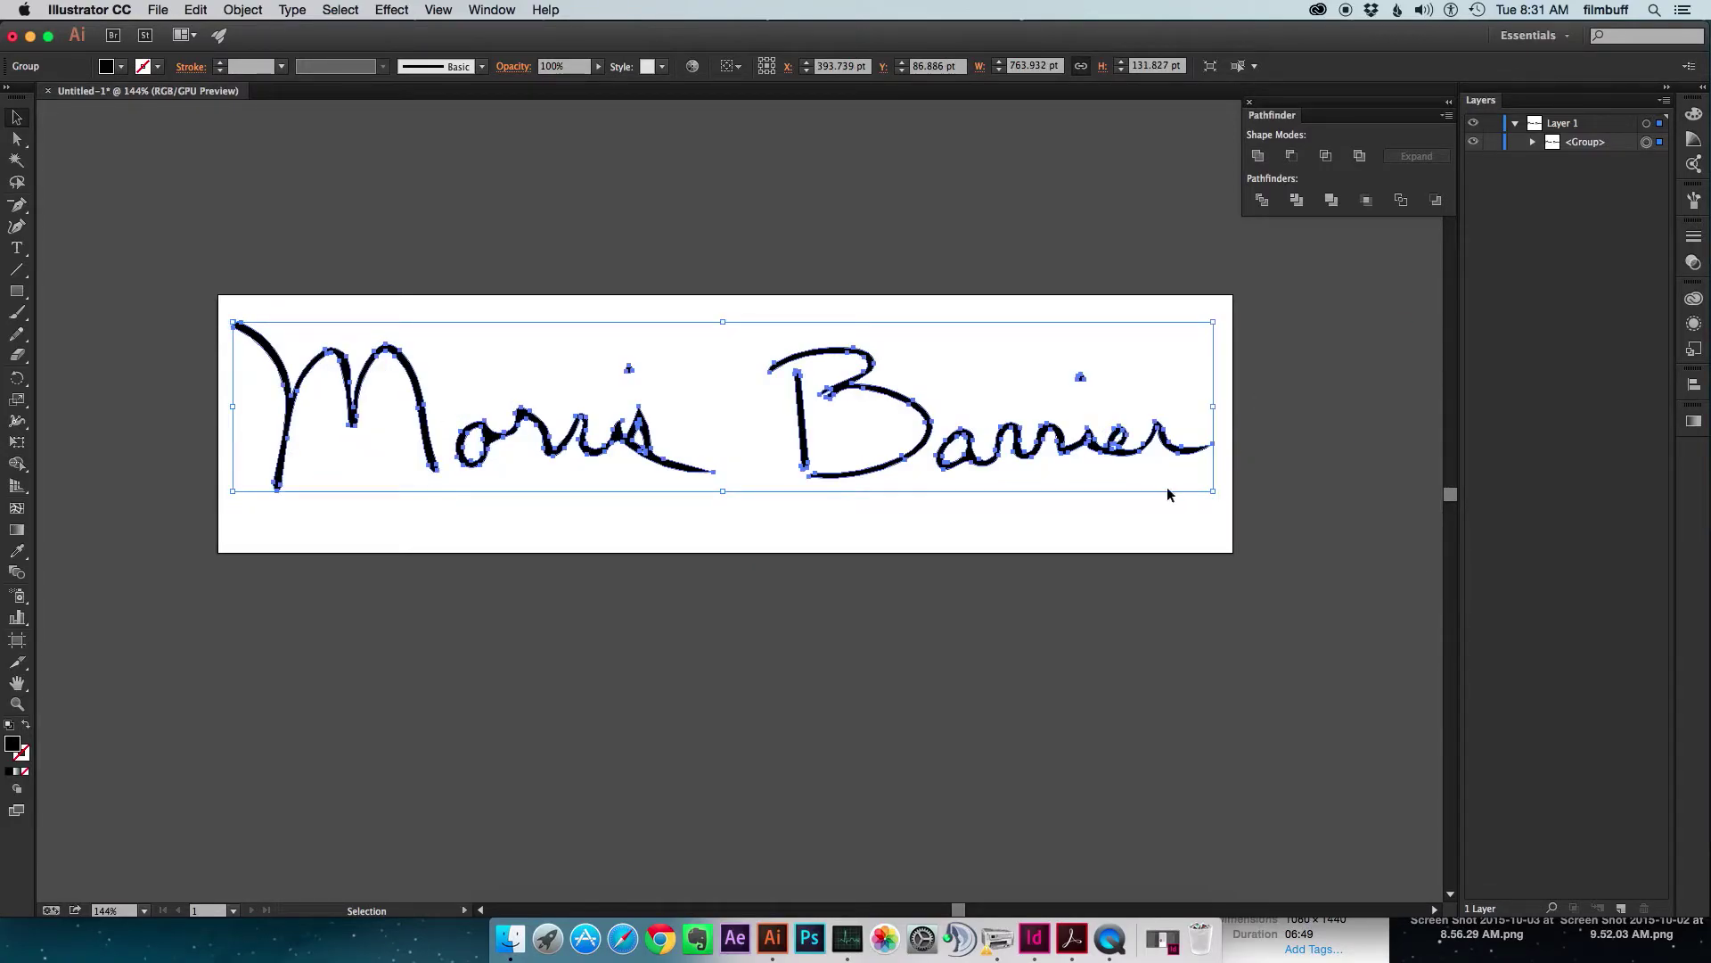
pyautogui.hotkey('shift', 'Down')
pyautogui.hotkey('shift', 'Down')
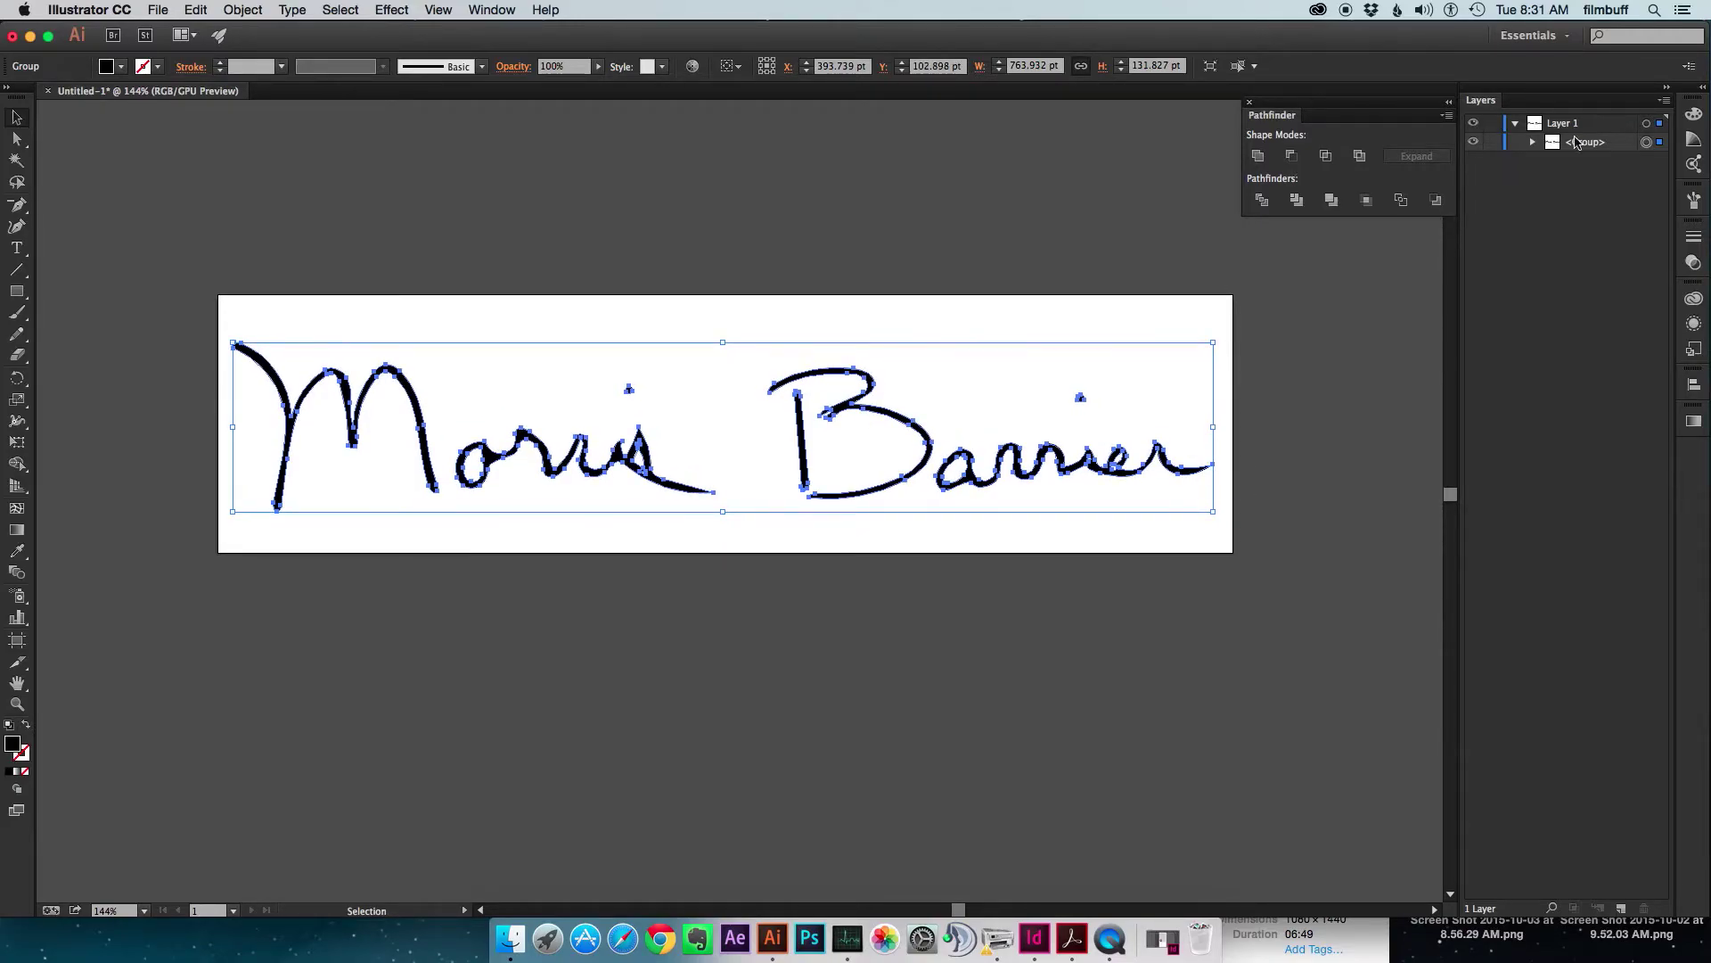
pyautogui.click(1533, 143)
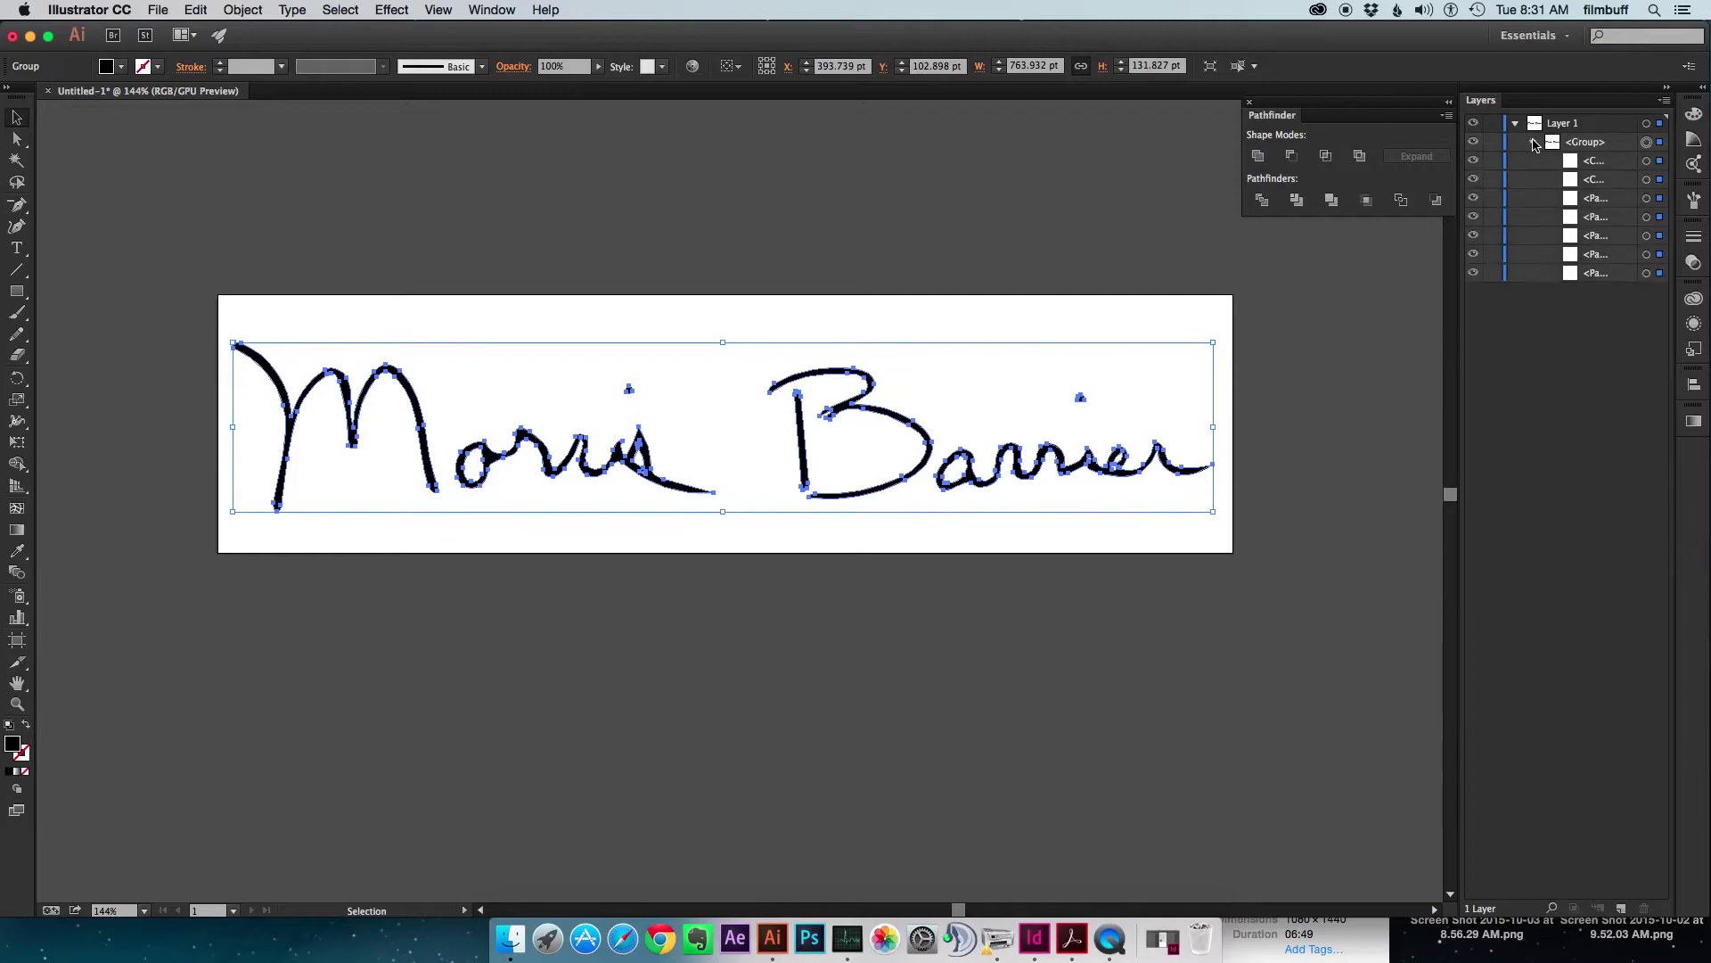
pyautogui.click(1095, 406)
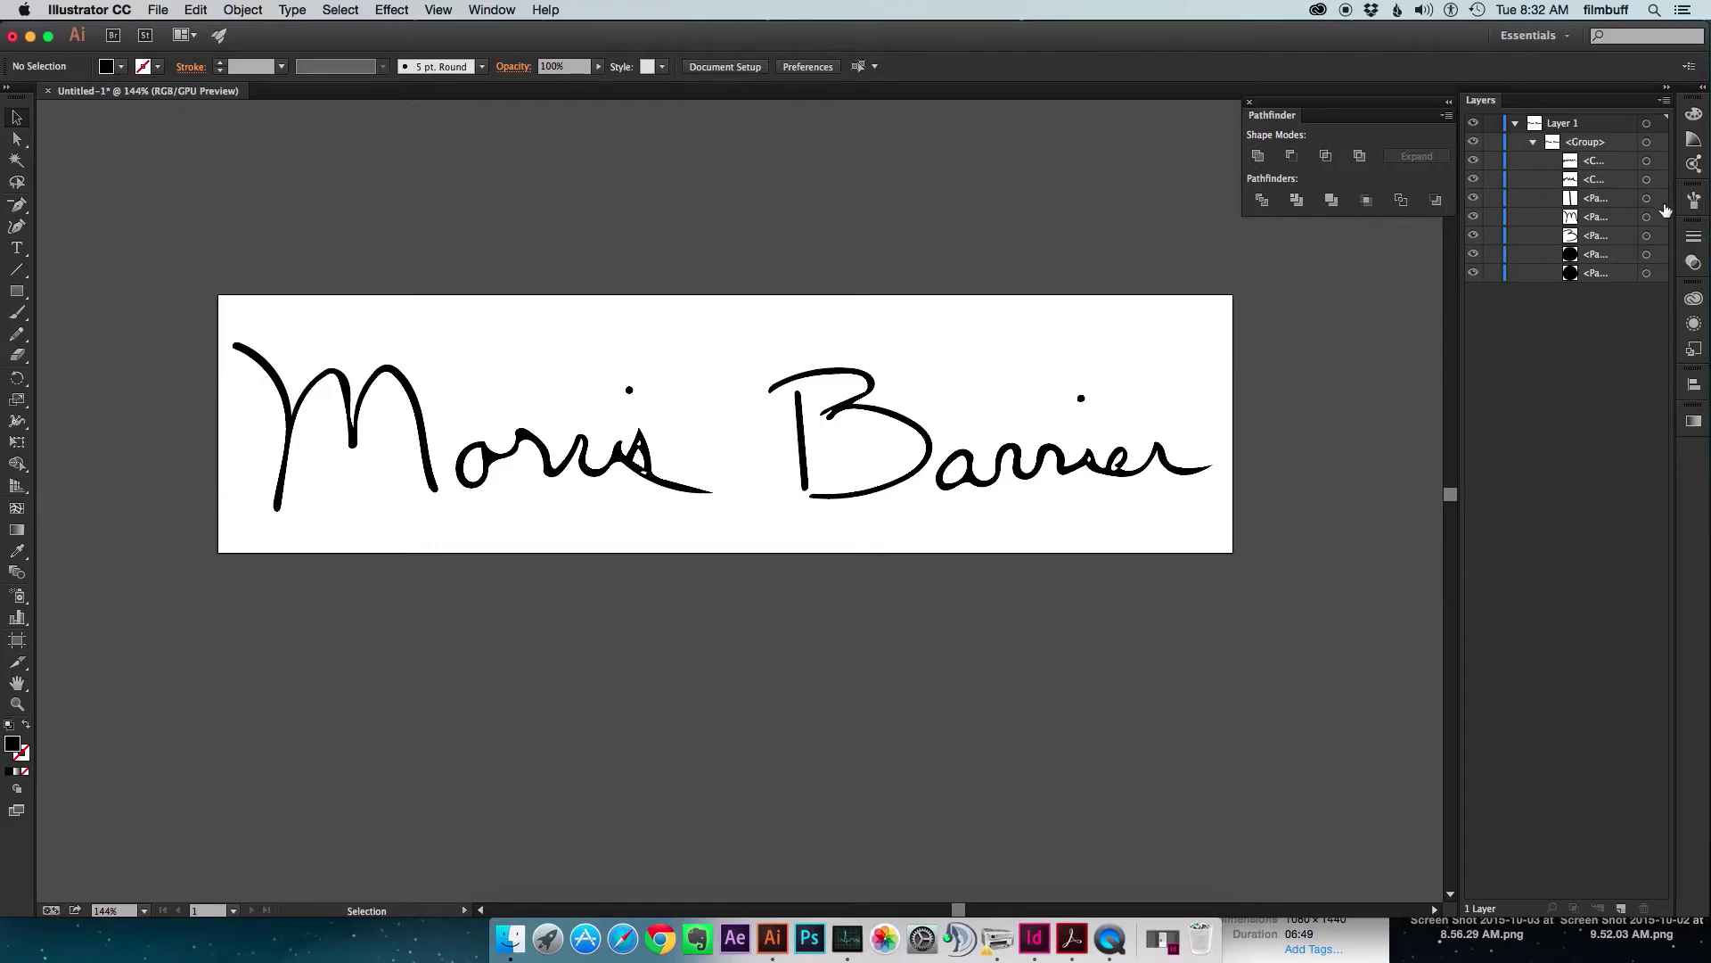
# Widen the Layers list and select the 'orris' compound path of the first word.
pyautogui.click(1646, 161)
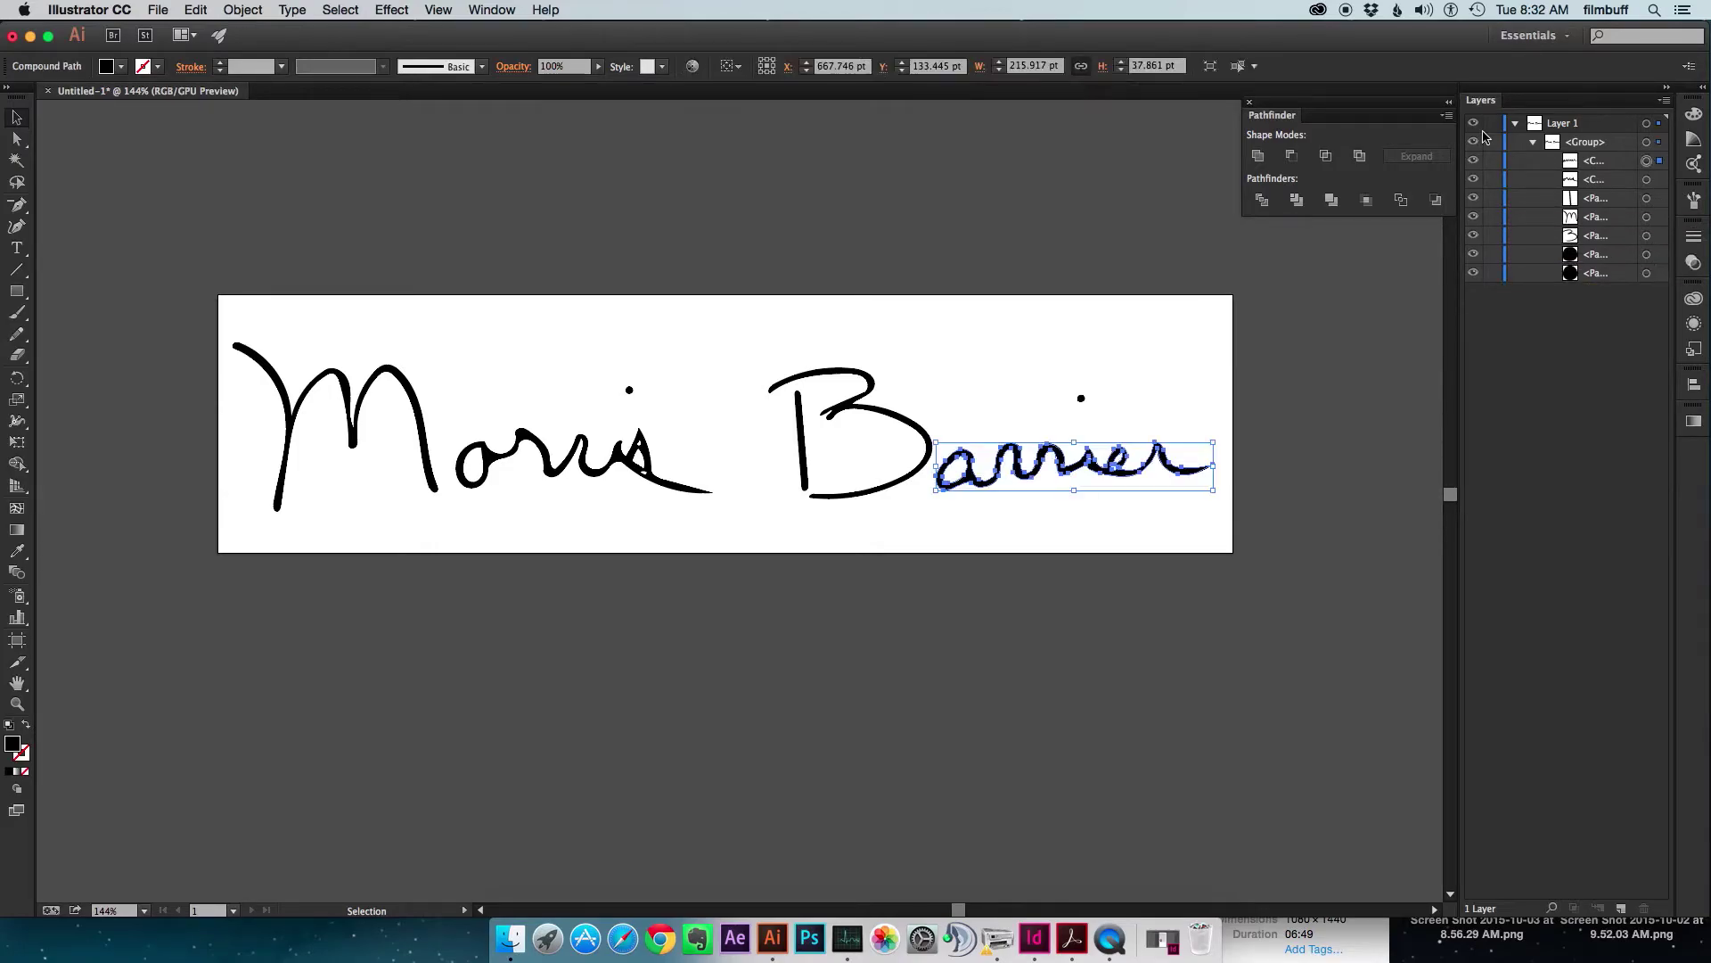
pyautogui.moveTo(1458, 379); pyautogui.dragTo(1330, 383)
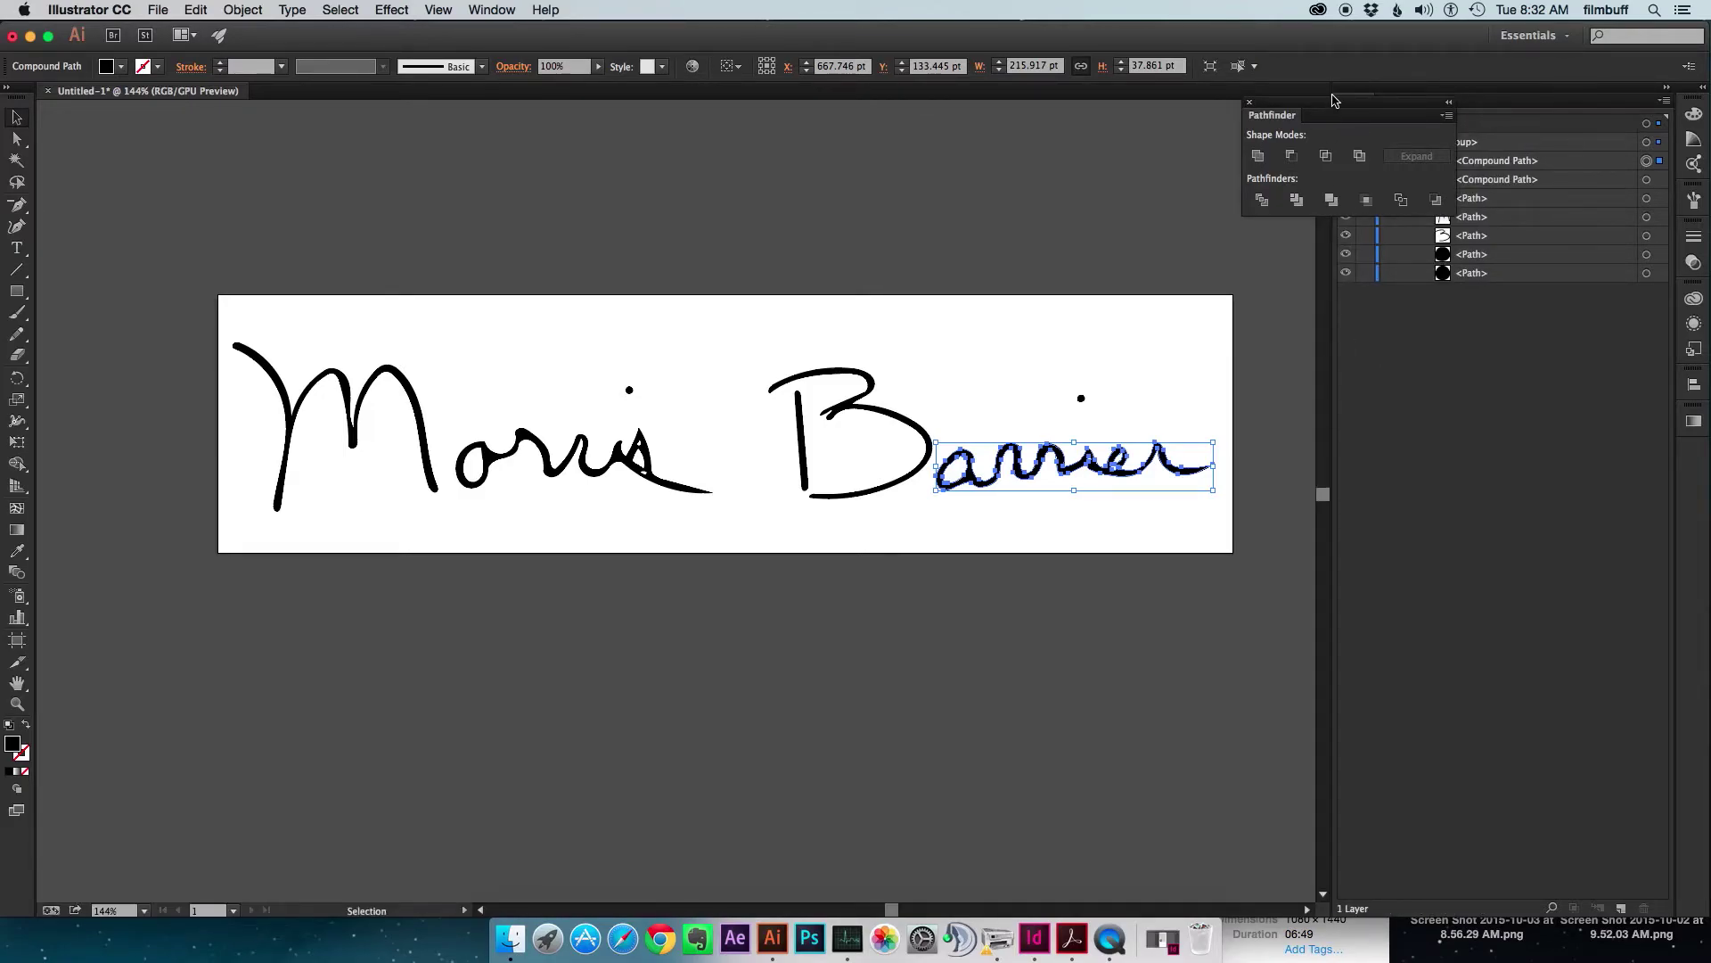
pyautogui.moveTo(1335, 105); pyautogui.dragTo(1190, 99)
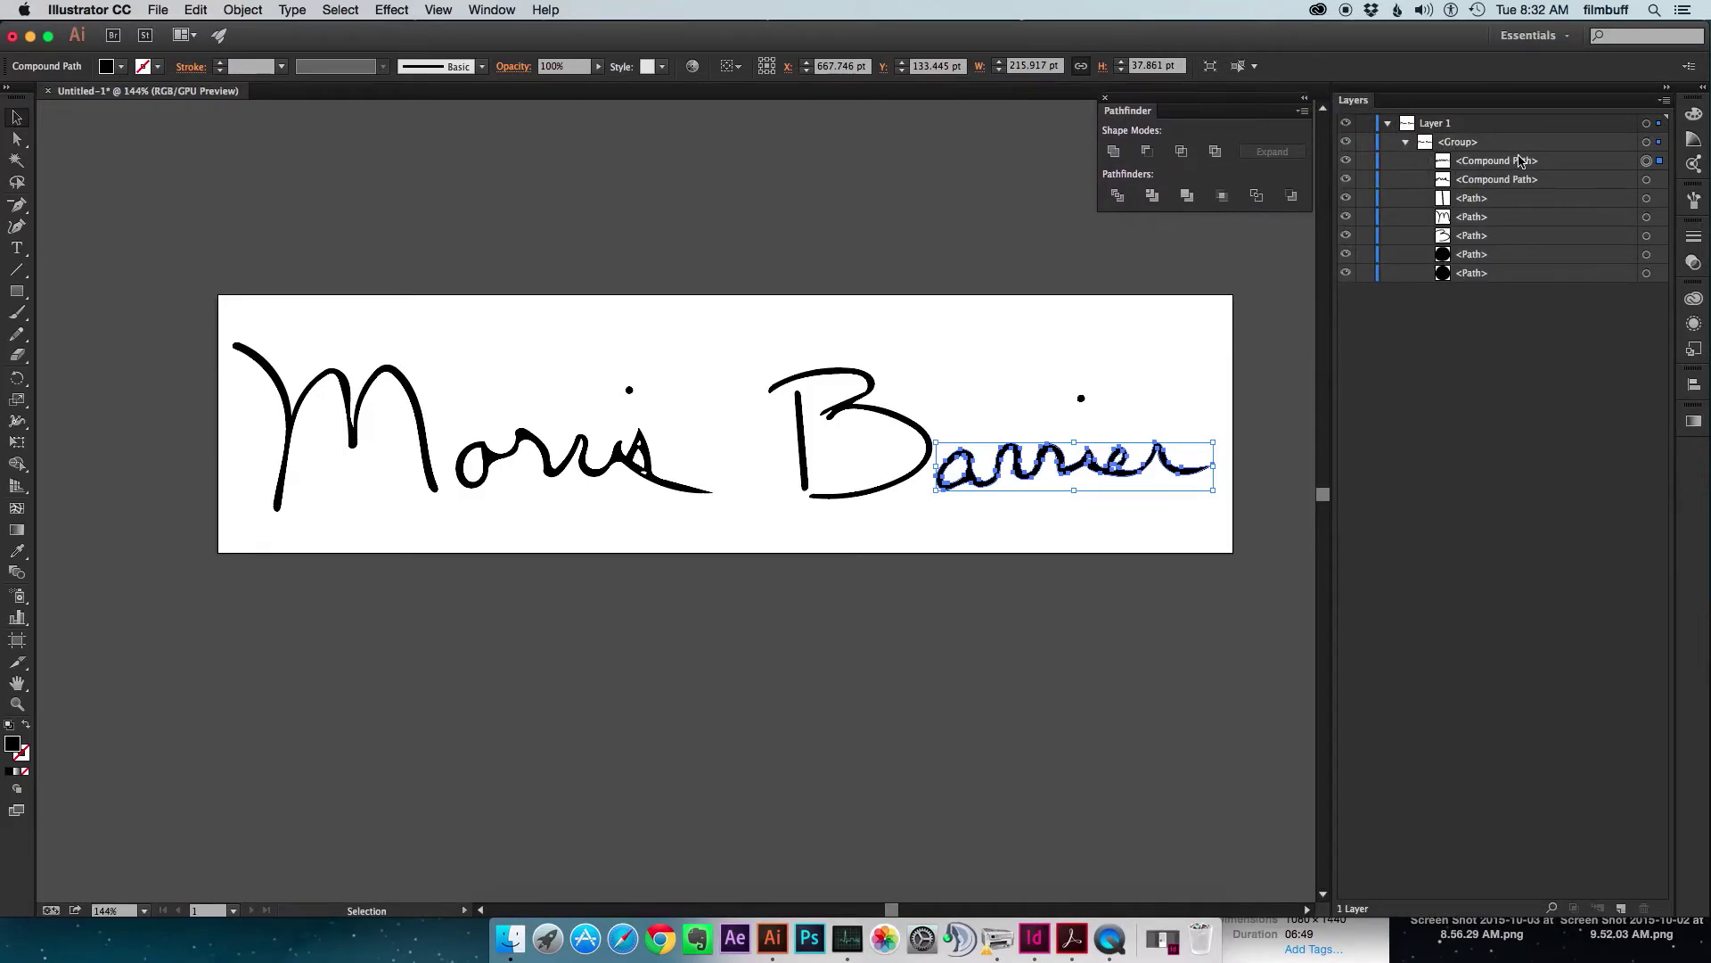
pyautogui.click(1567, 168)
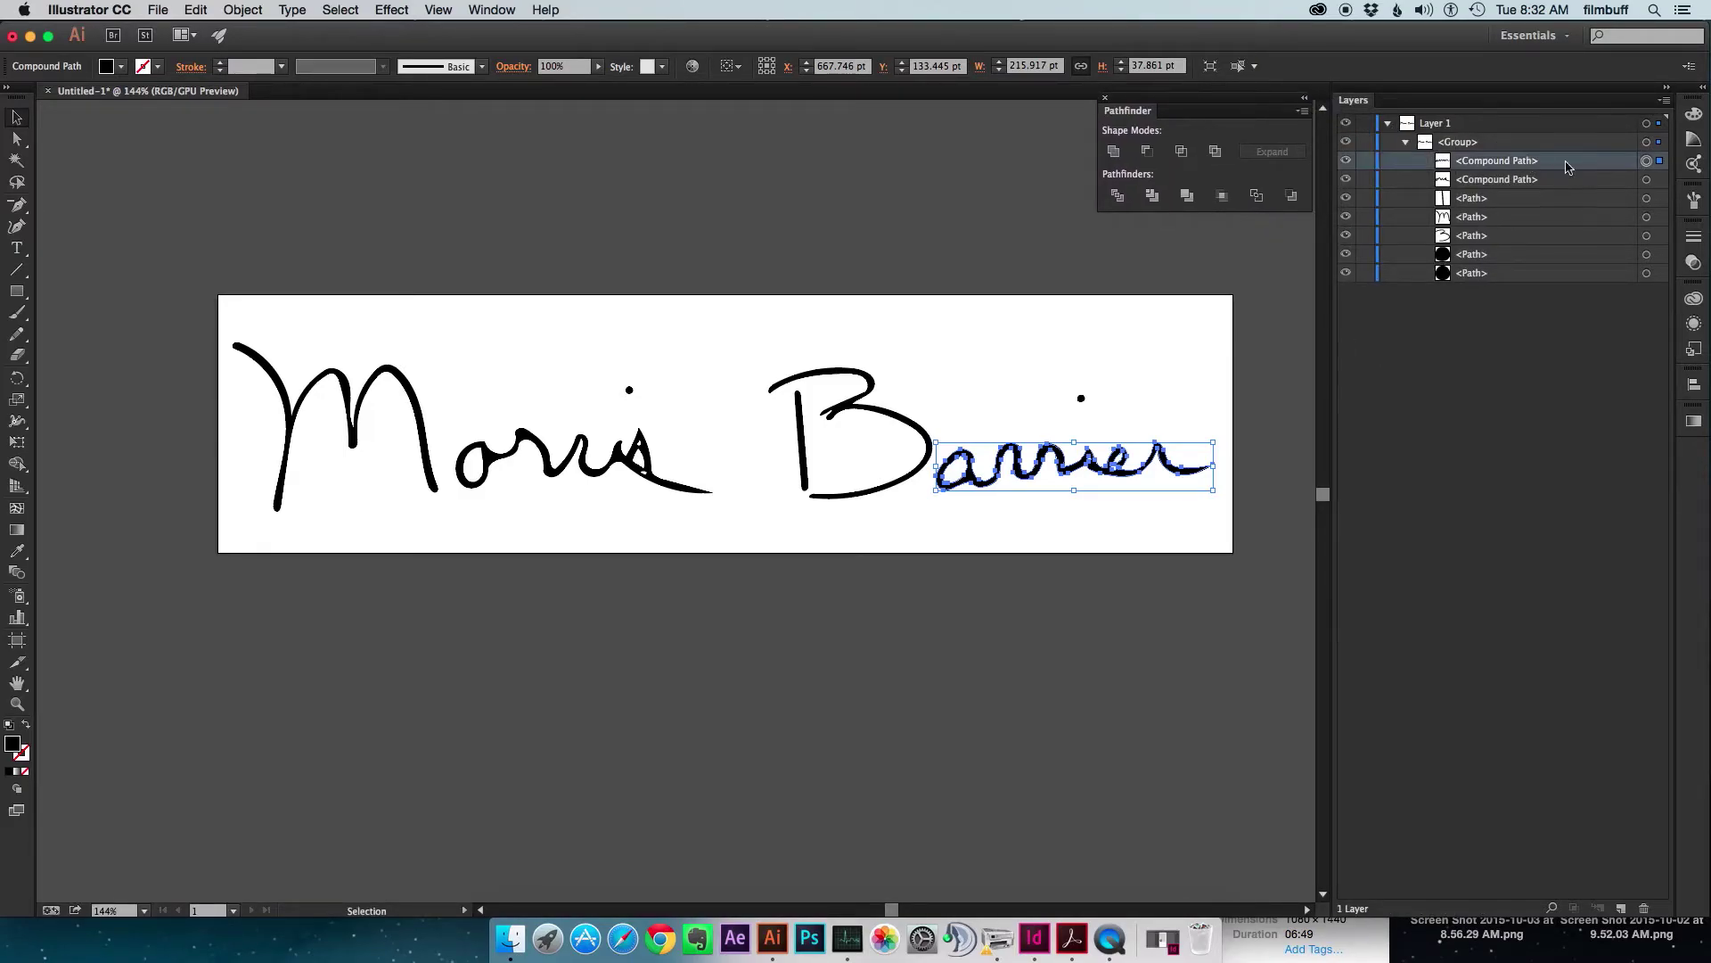
pyautogui.click(1647, 180)
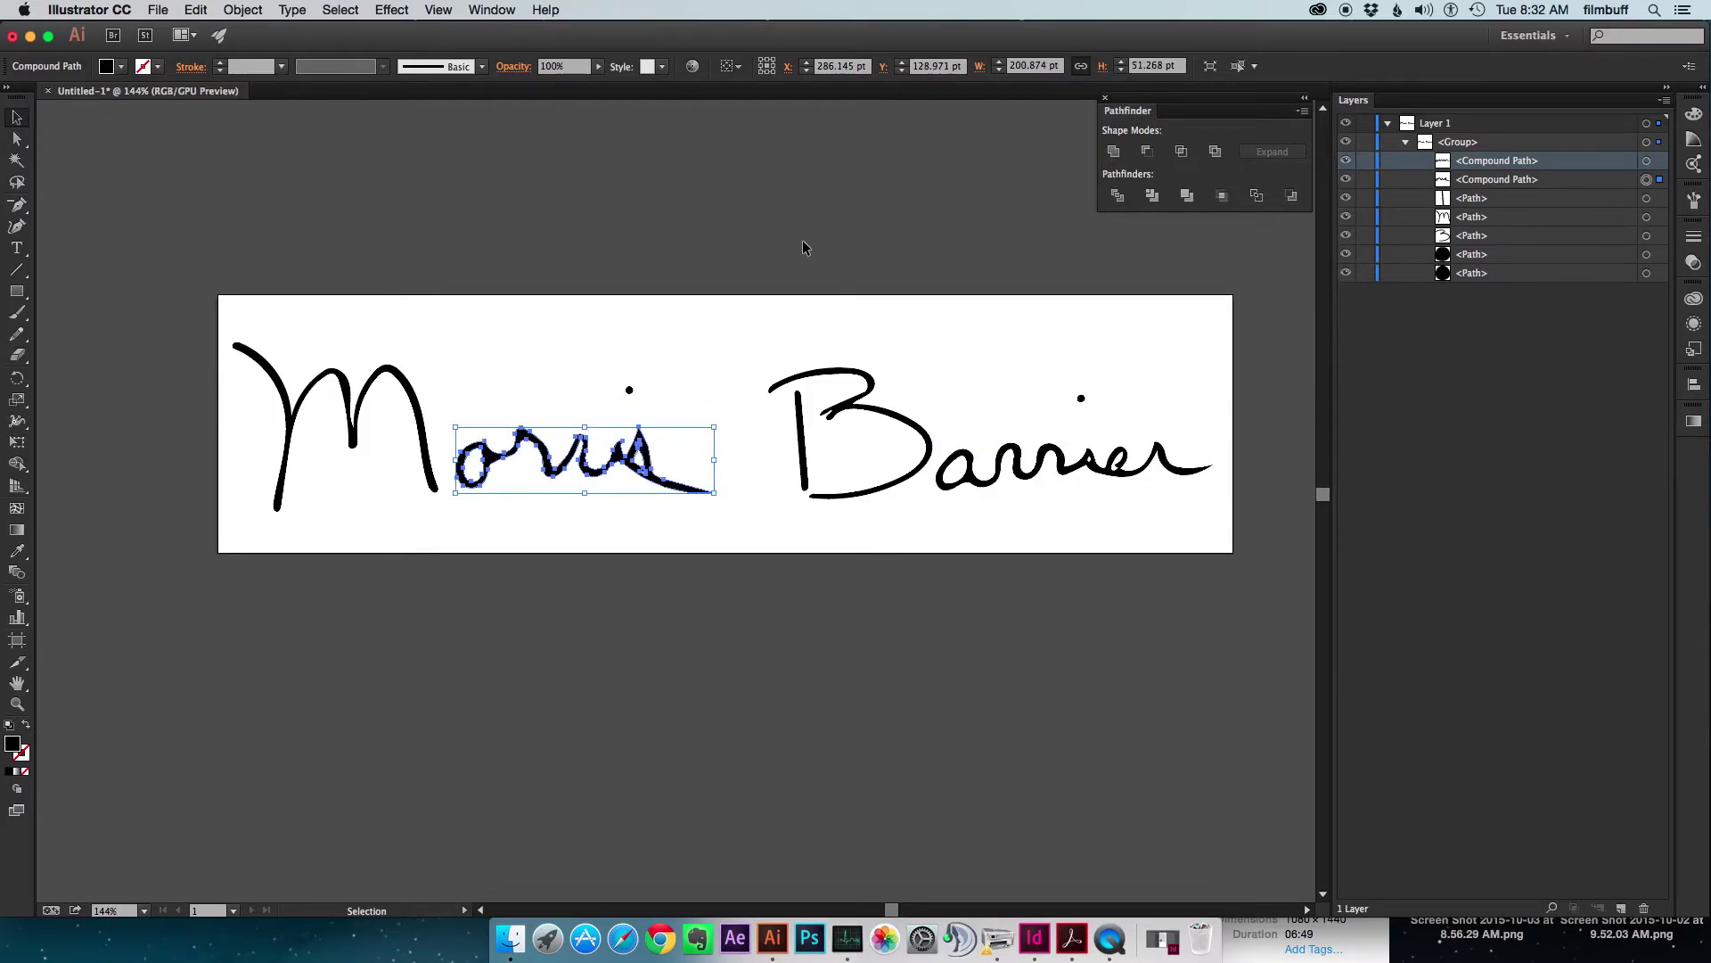
# Zoom in on the Morris letters and release the 'orris' compound path into separate paths.
pyautogui.press('super+space')
pyautogui.moveTo(199, 294); pyautogui.dragTo(385, 375)
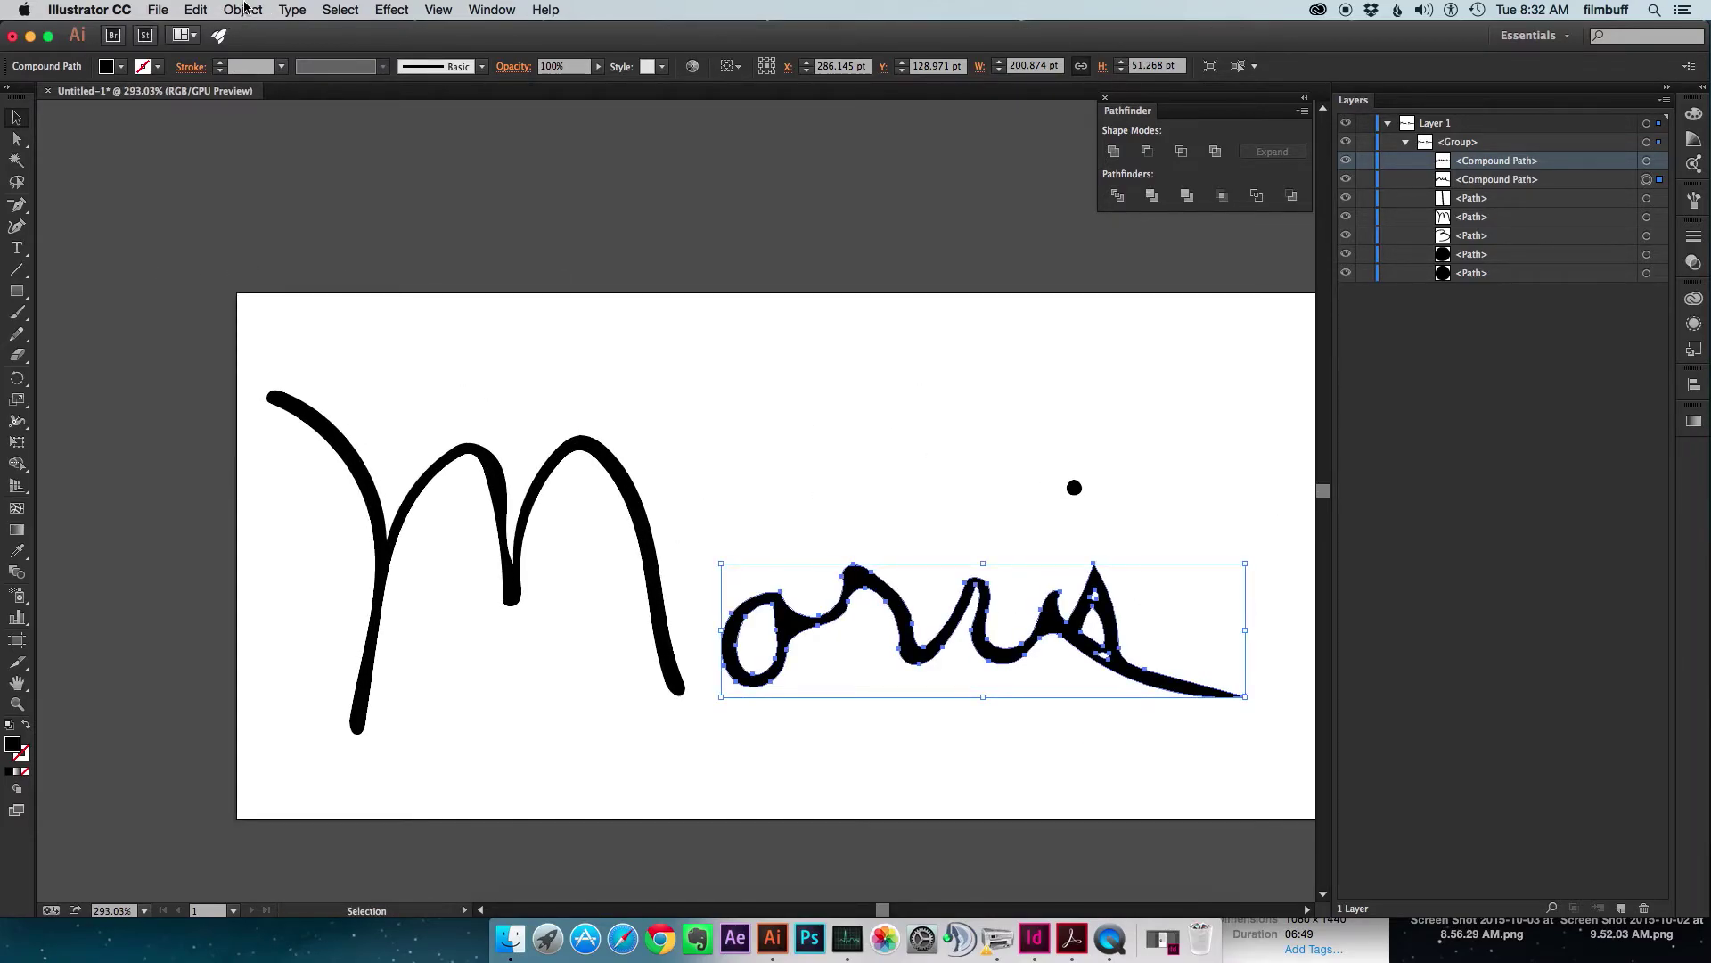
pyautogui.click(242, 10)
pyautogui.moveTo(309, 544)
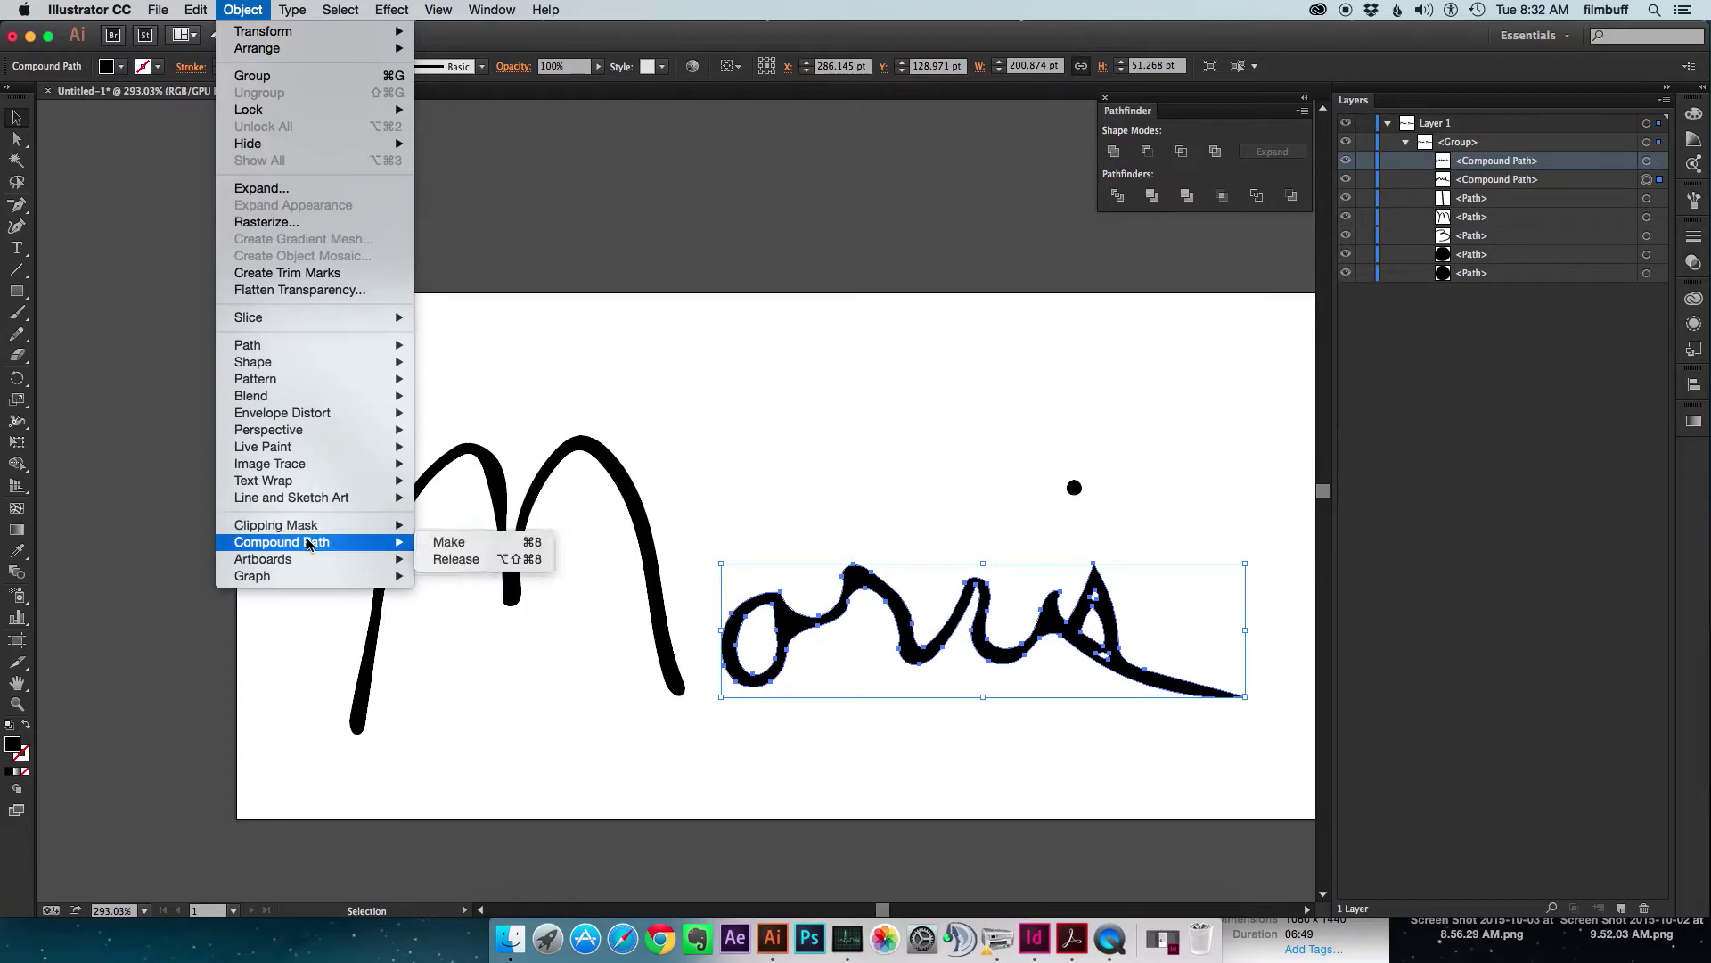
pyautogui.click(462, 560)
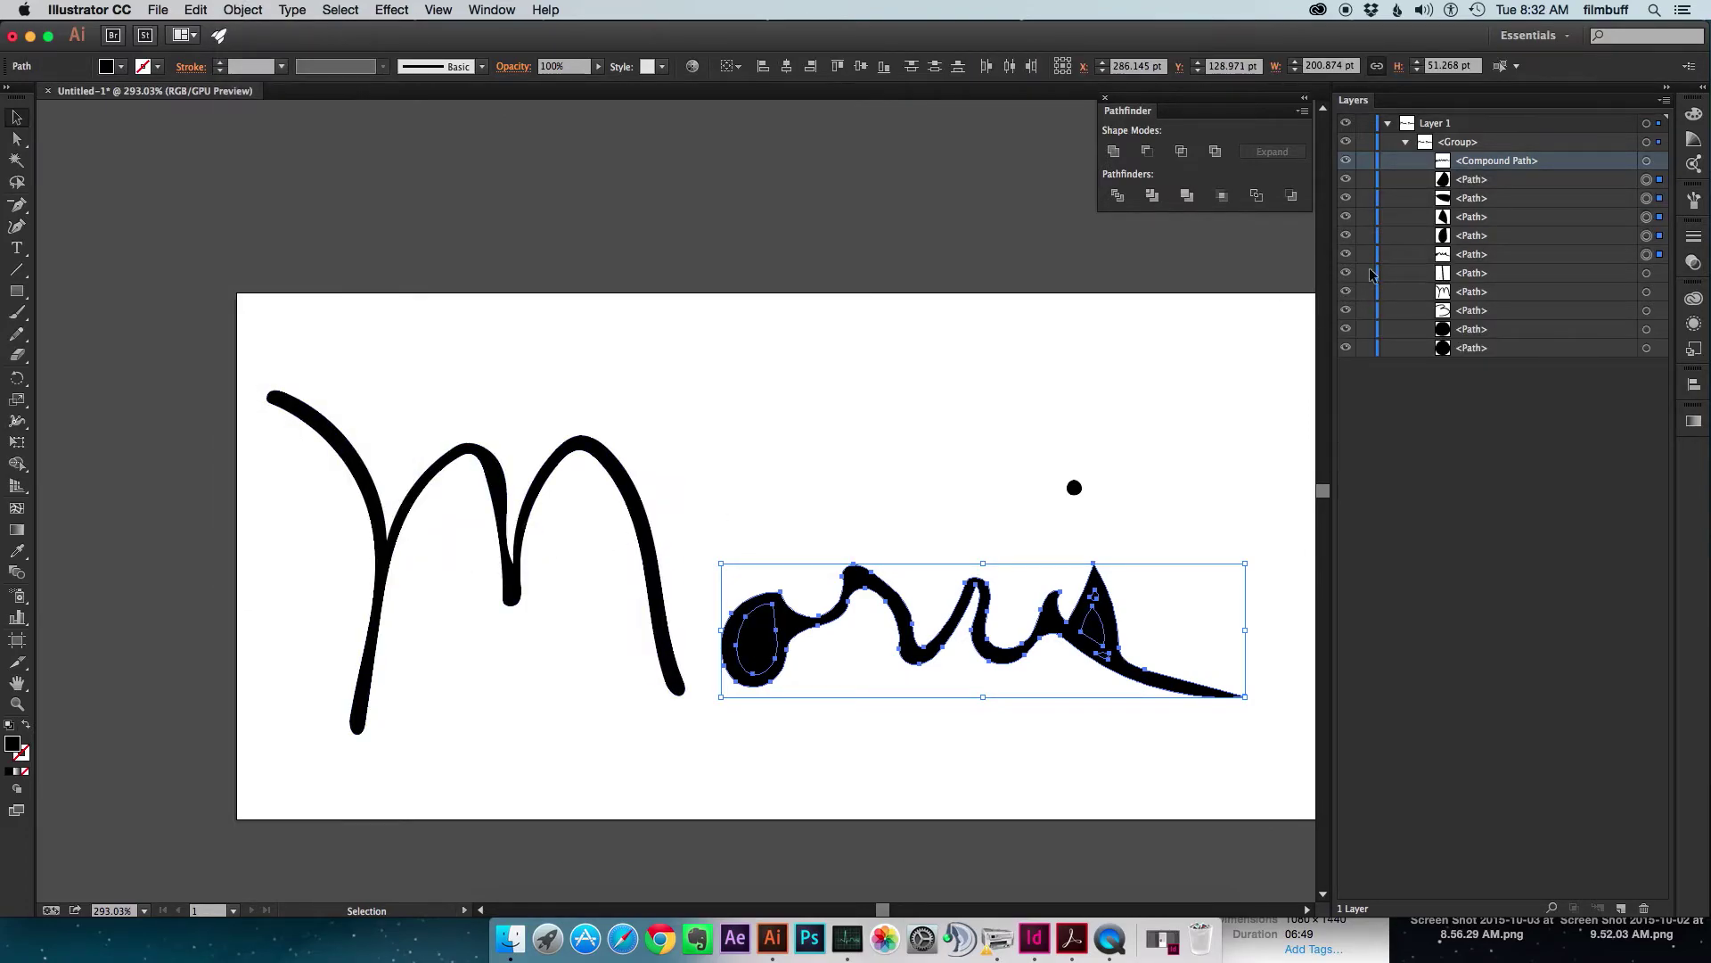
# Delete the stray little paths near the i of the first word.
pyautogui.moveTo(1205, 446); pyautogui.dragTo(1073, 393)
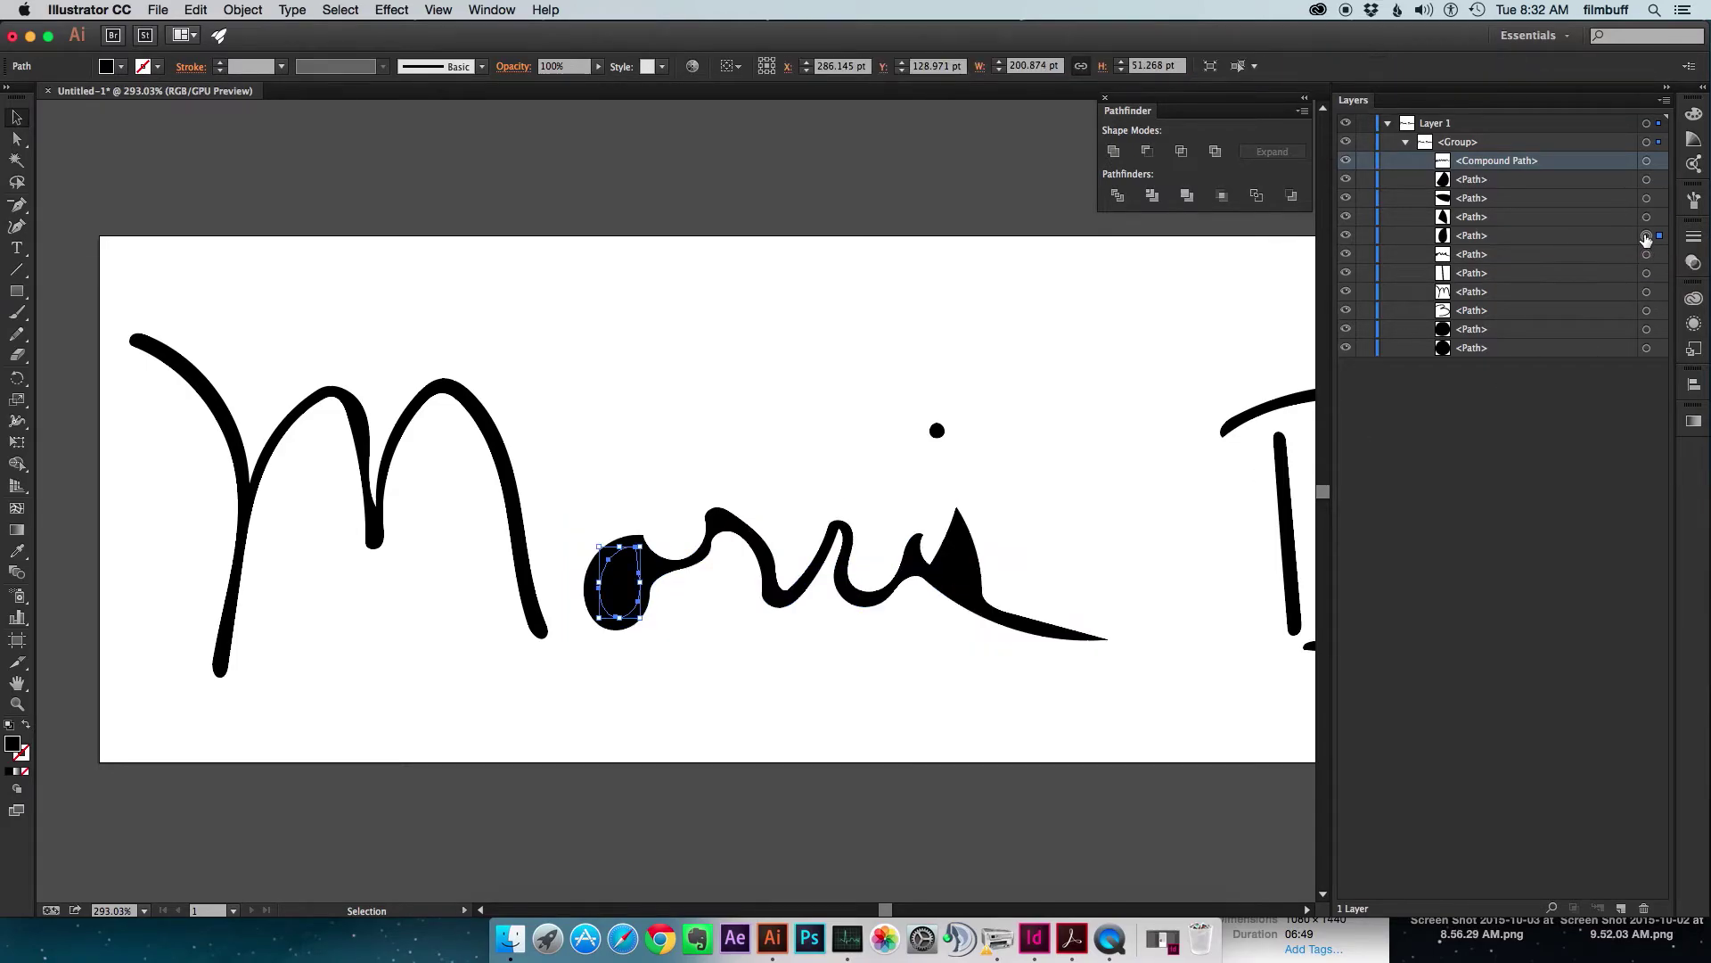
pyautogui.click(1647, 235)
pyautogui.click(1646, 216)
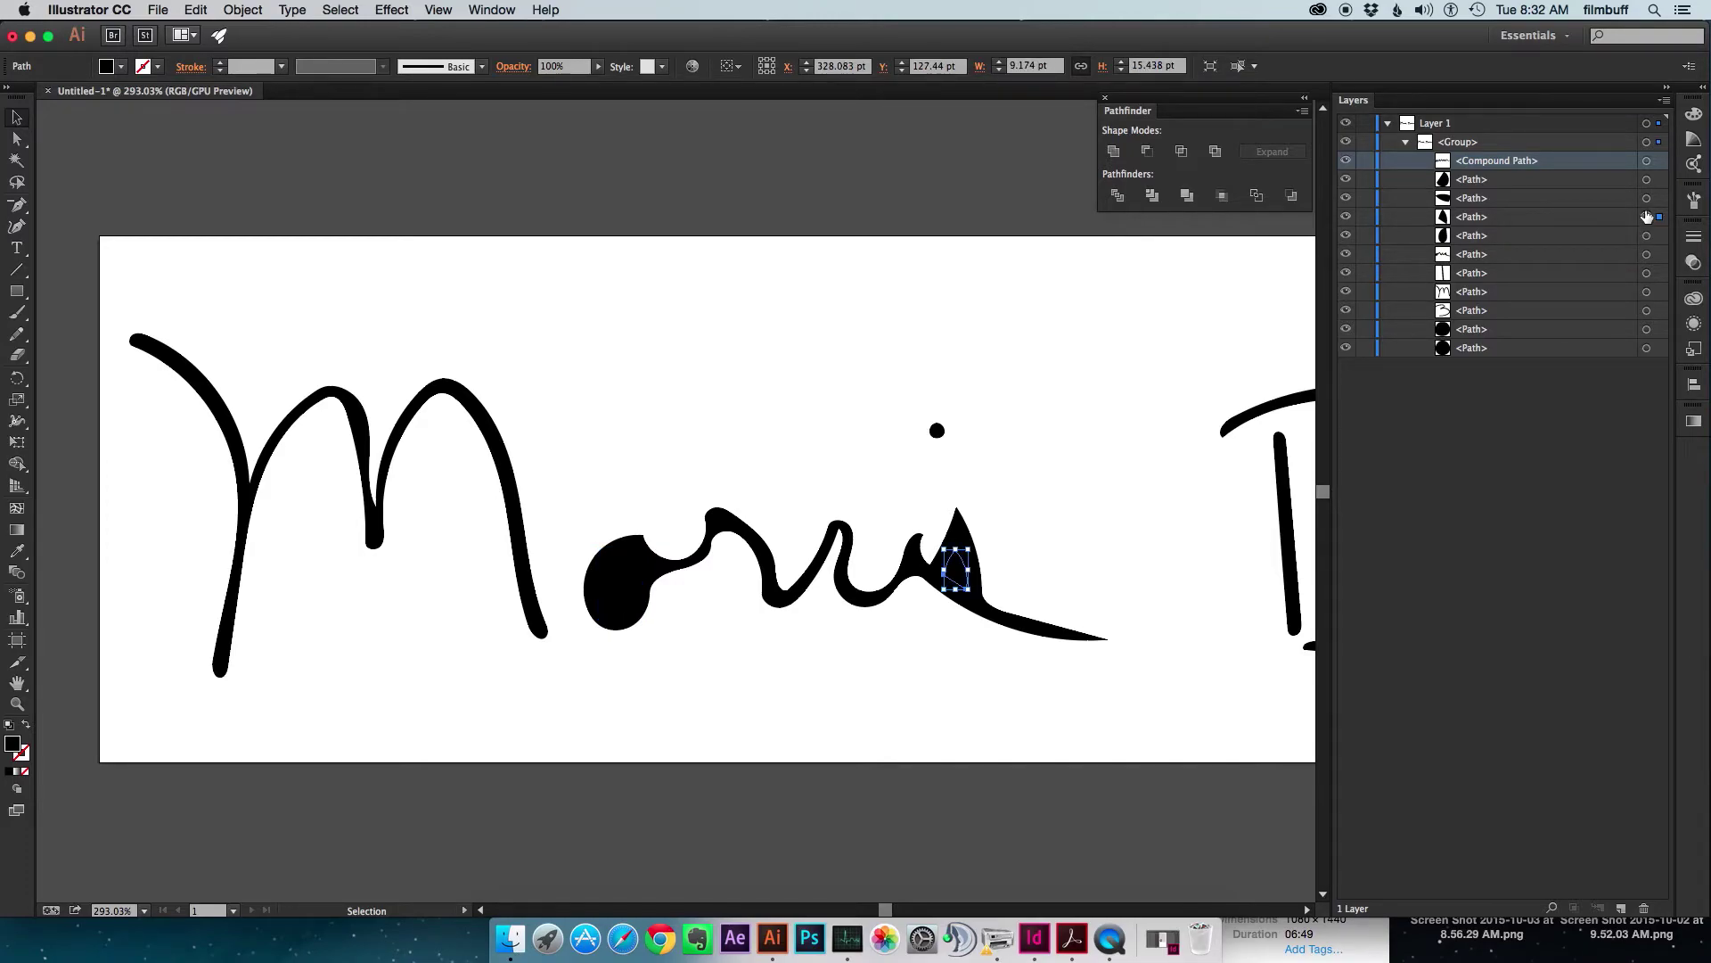
pyautogui.click(1646, 198)
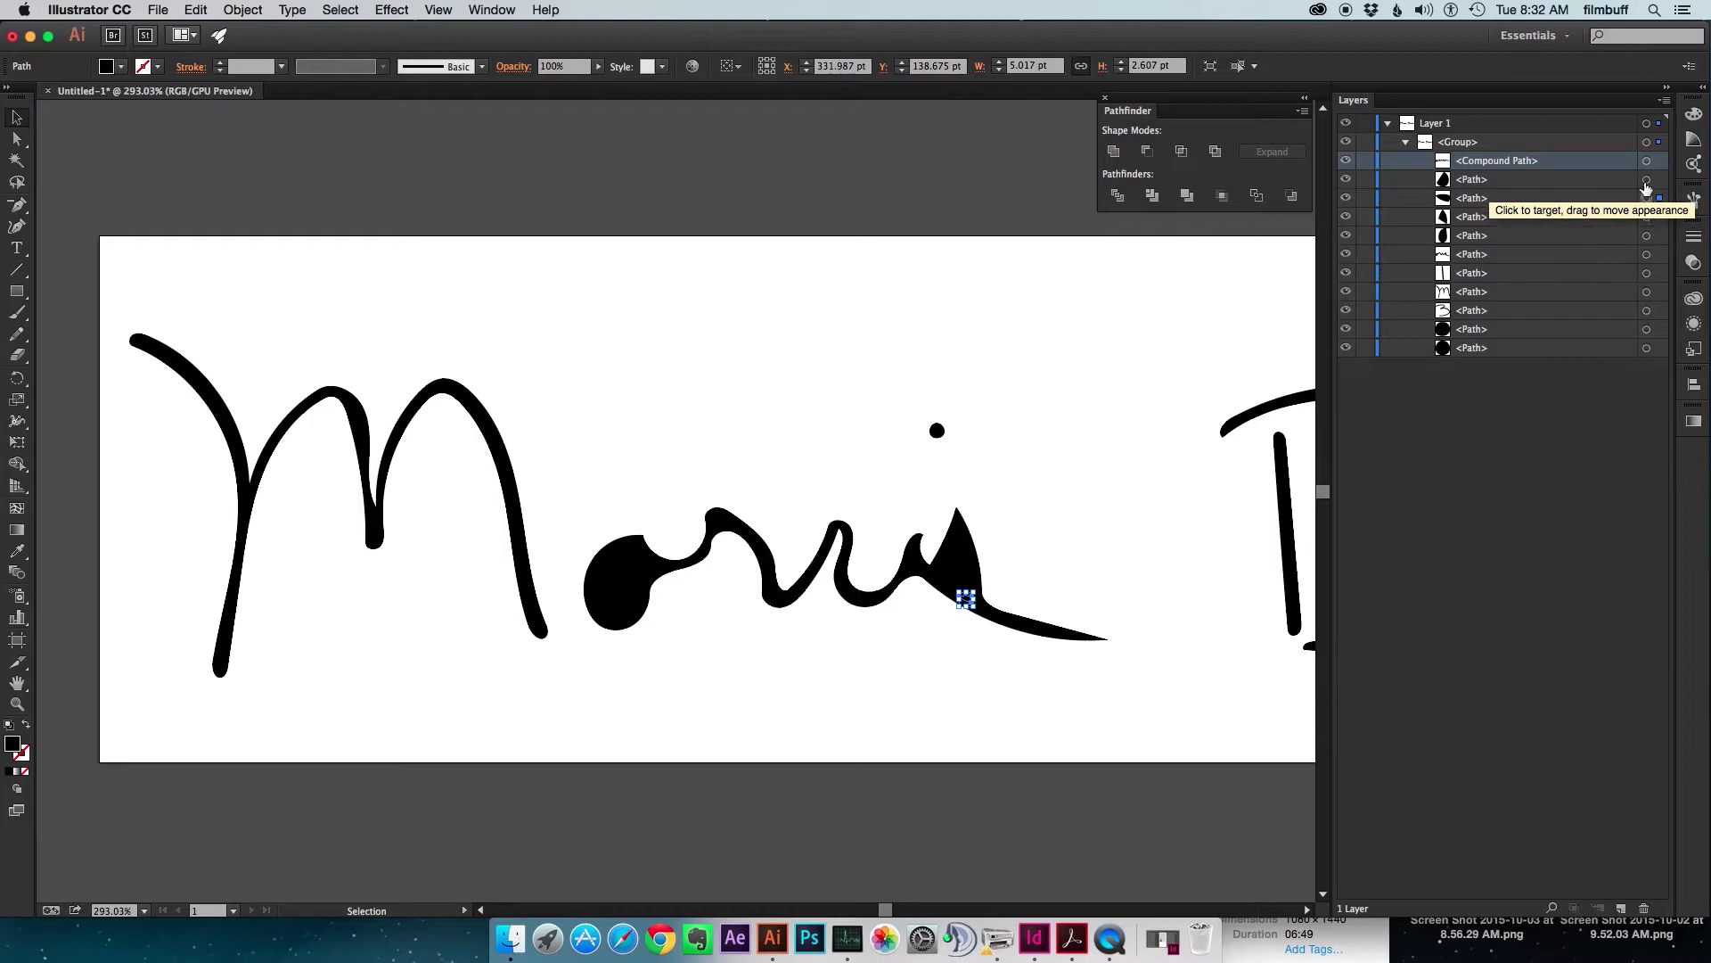
pyautogui.click(1646, 179)
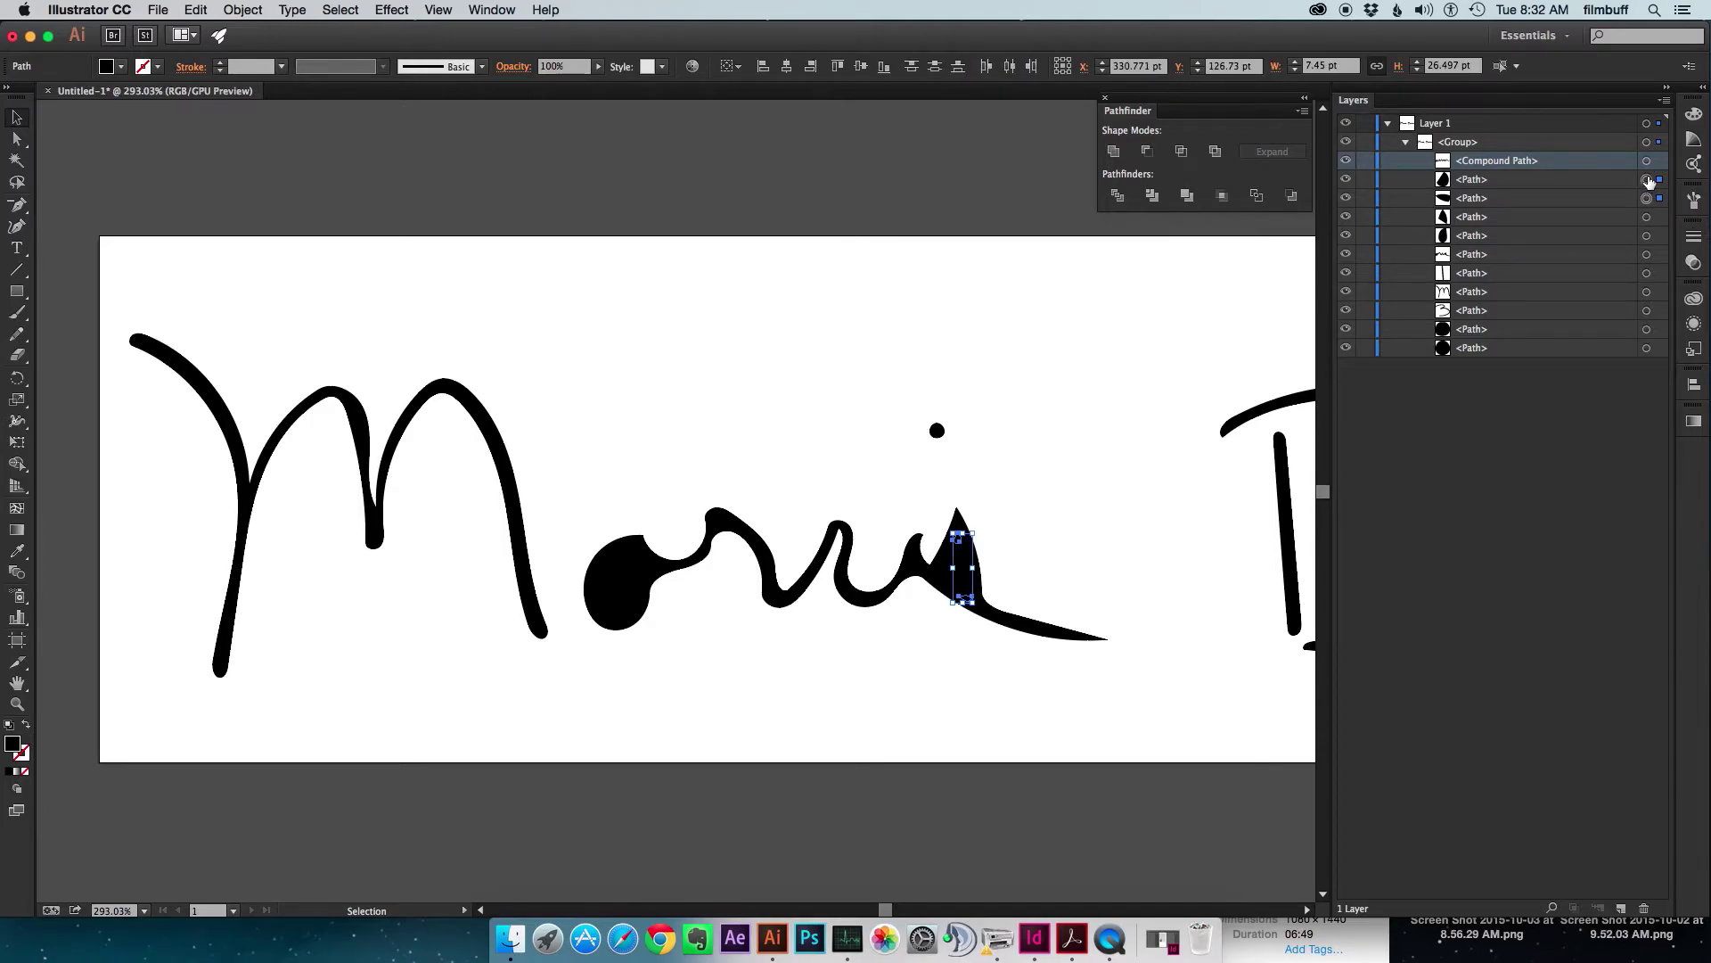
pyautogui.press('Delete')
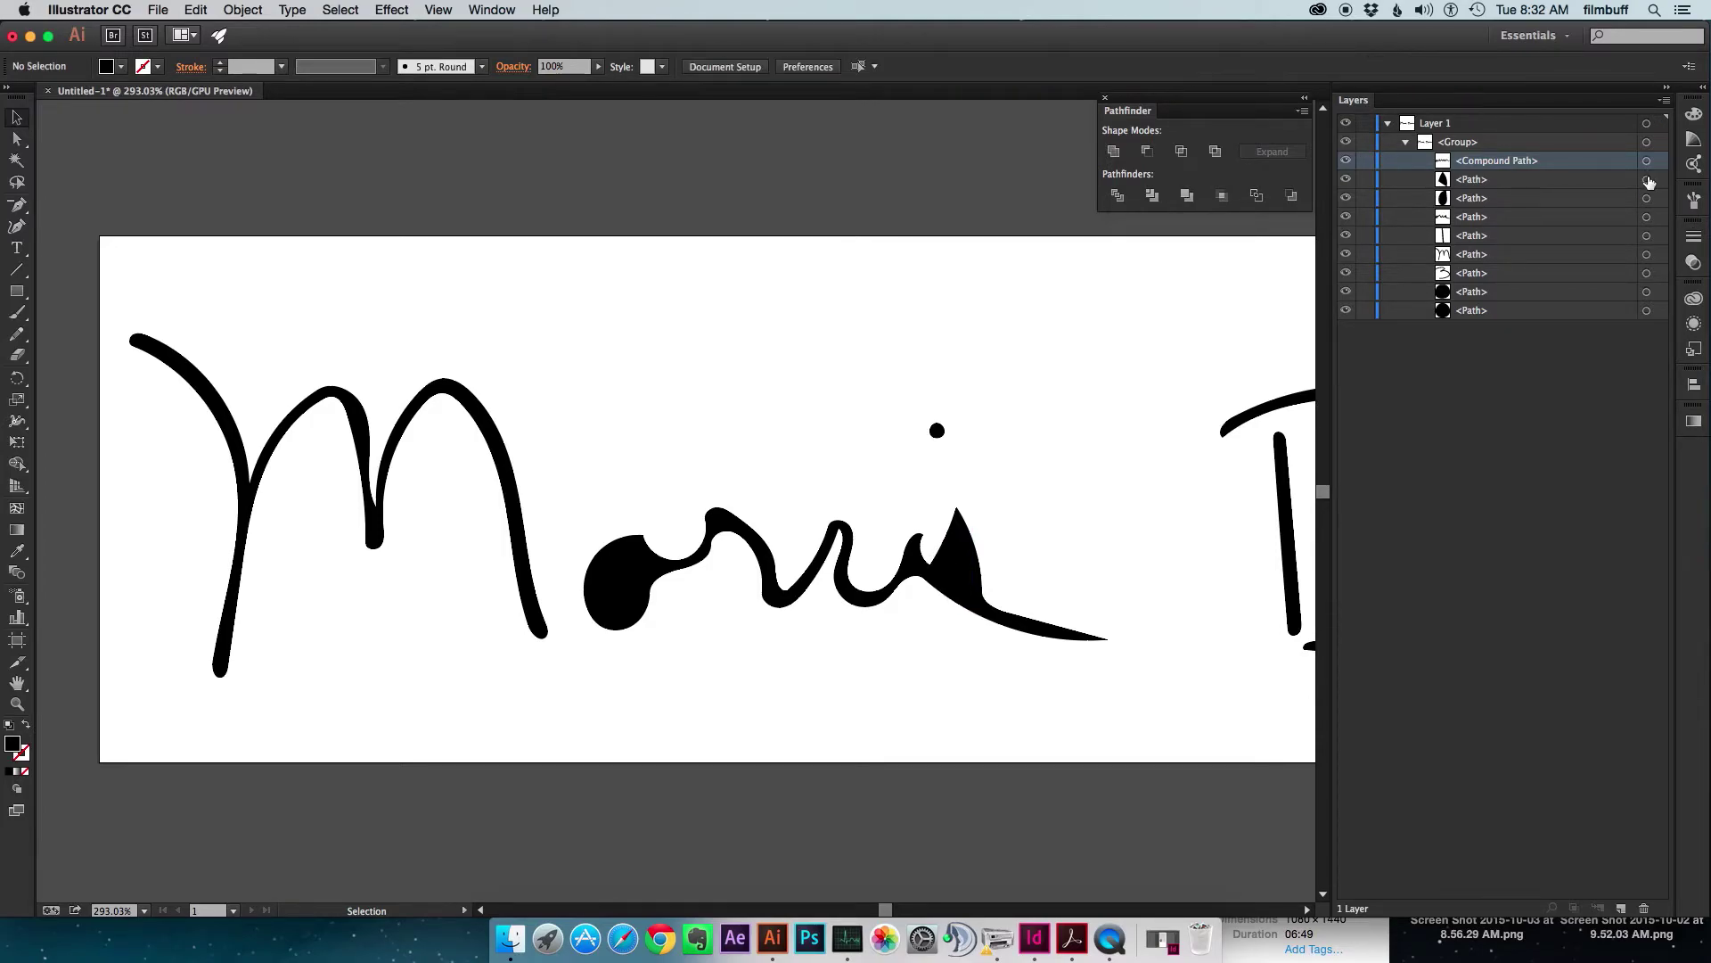
# Curve the pointed tip of the triangle counter near the i and adjust the i stroke.
pyautogui.click(1647, 179)
pyautogui.hotkey('shift', 'c')
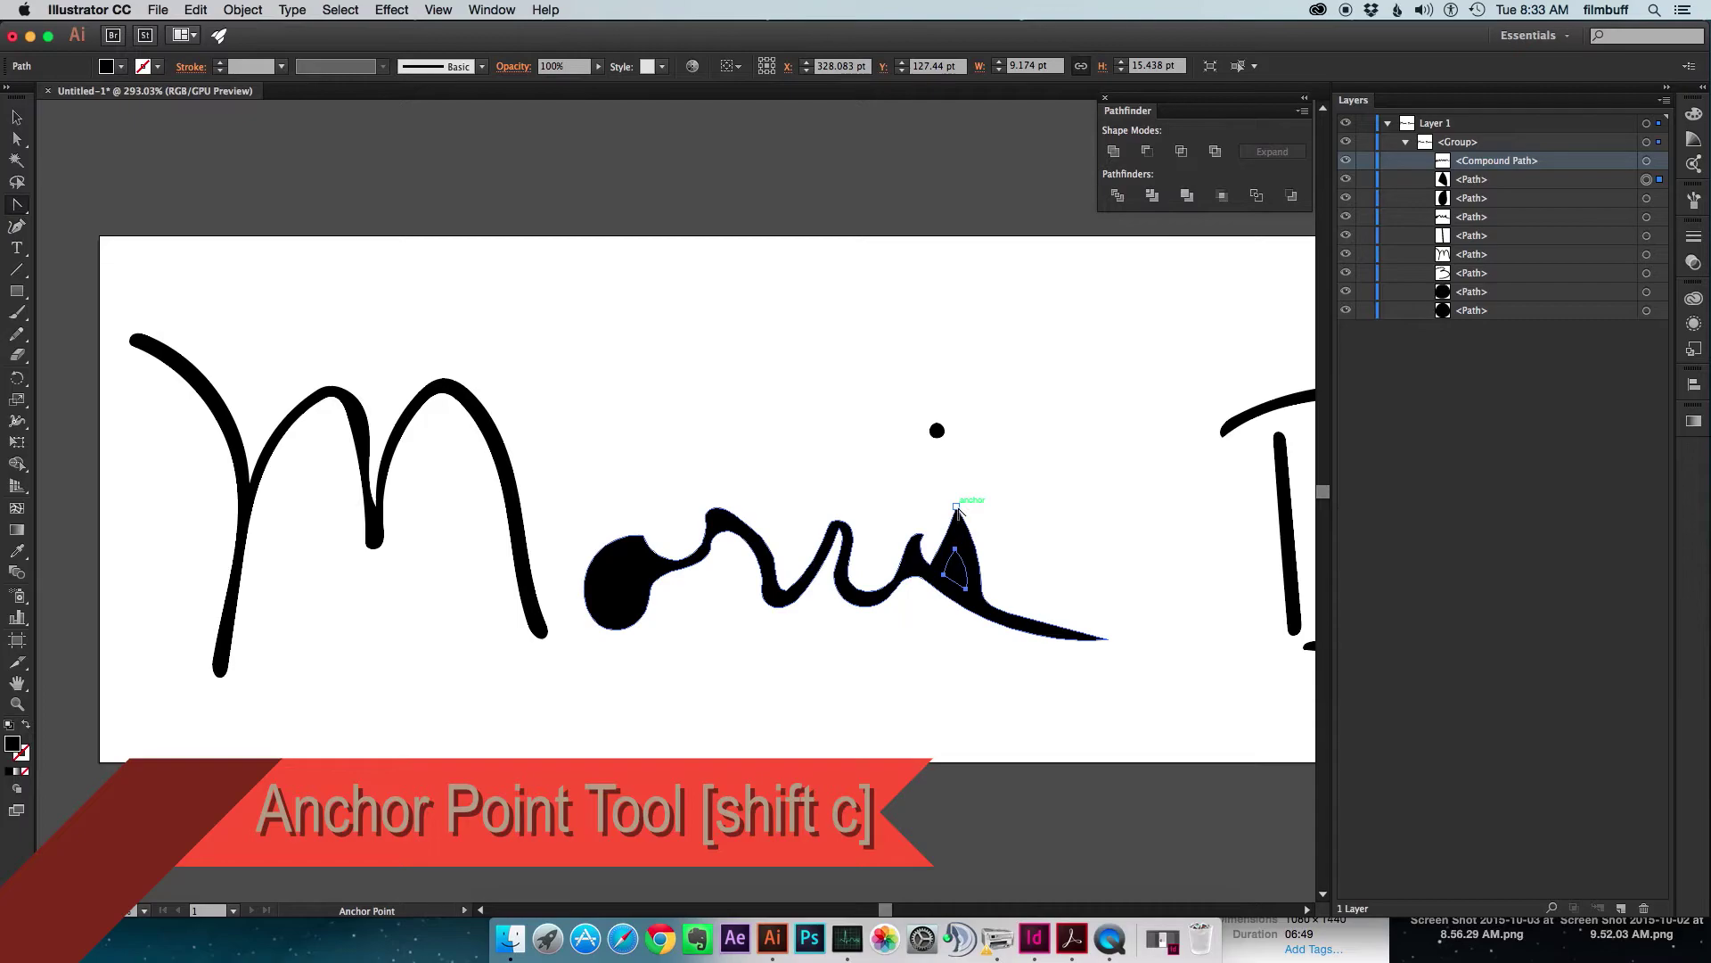
pyautogui.moveTo(957, 506); pyautogui.dragTo(972, 510)
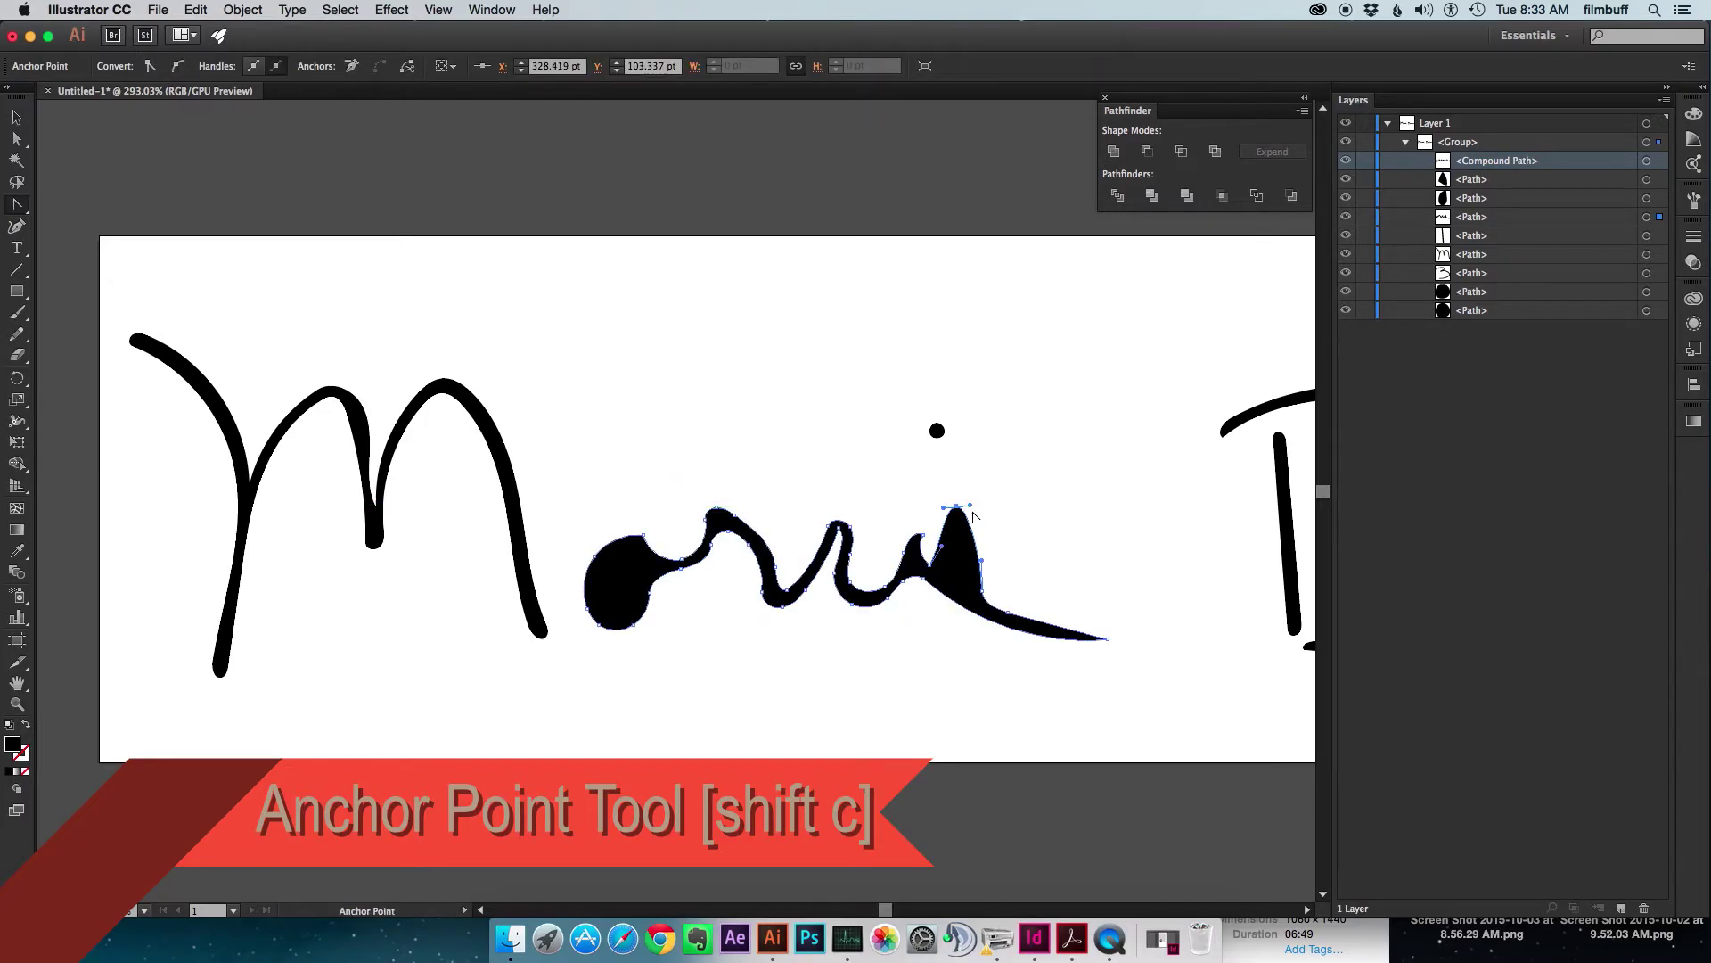
pyautogui.press('a')
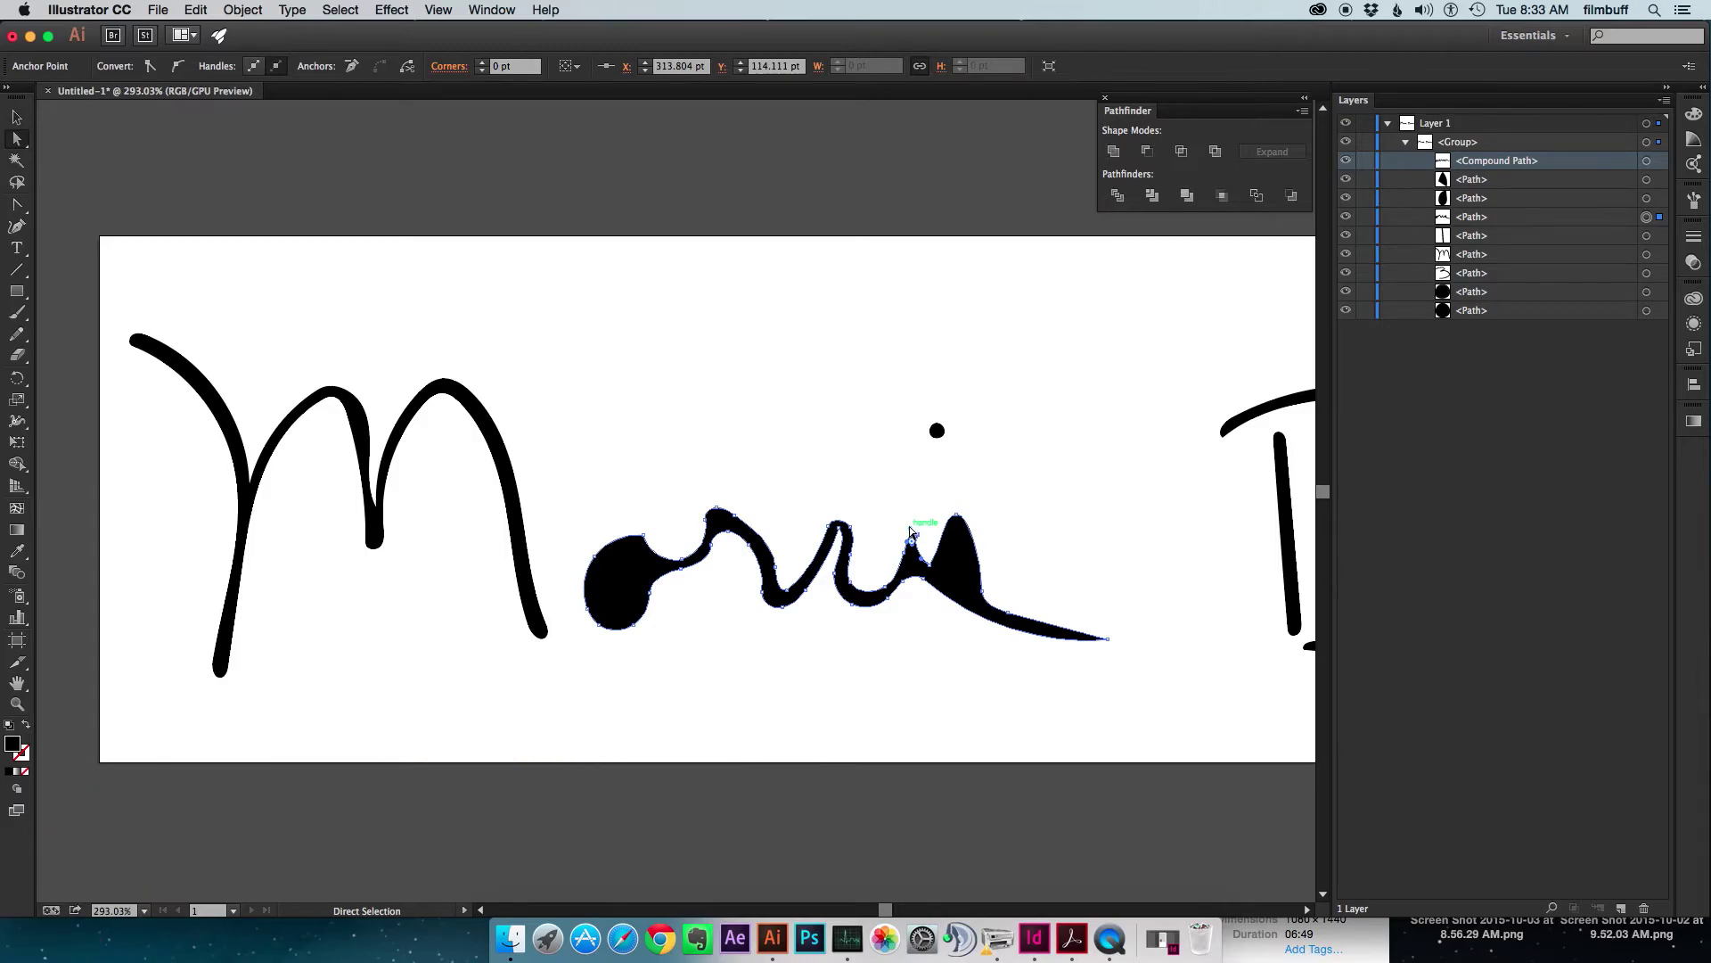
pyautogui.moveTo(910, 532); pyautogui.dragTo(1047, 646)
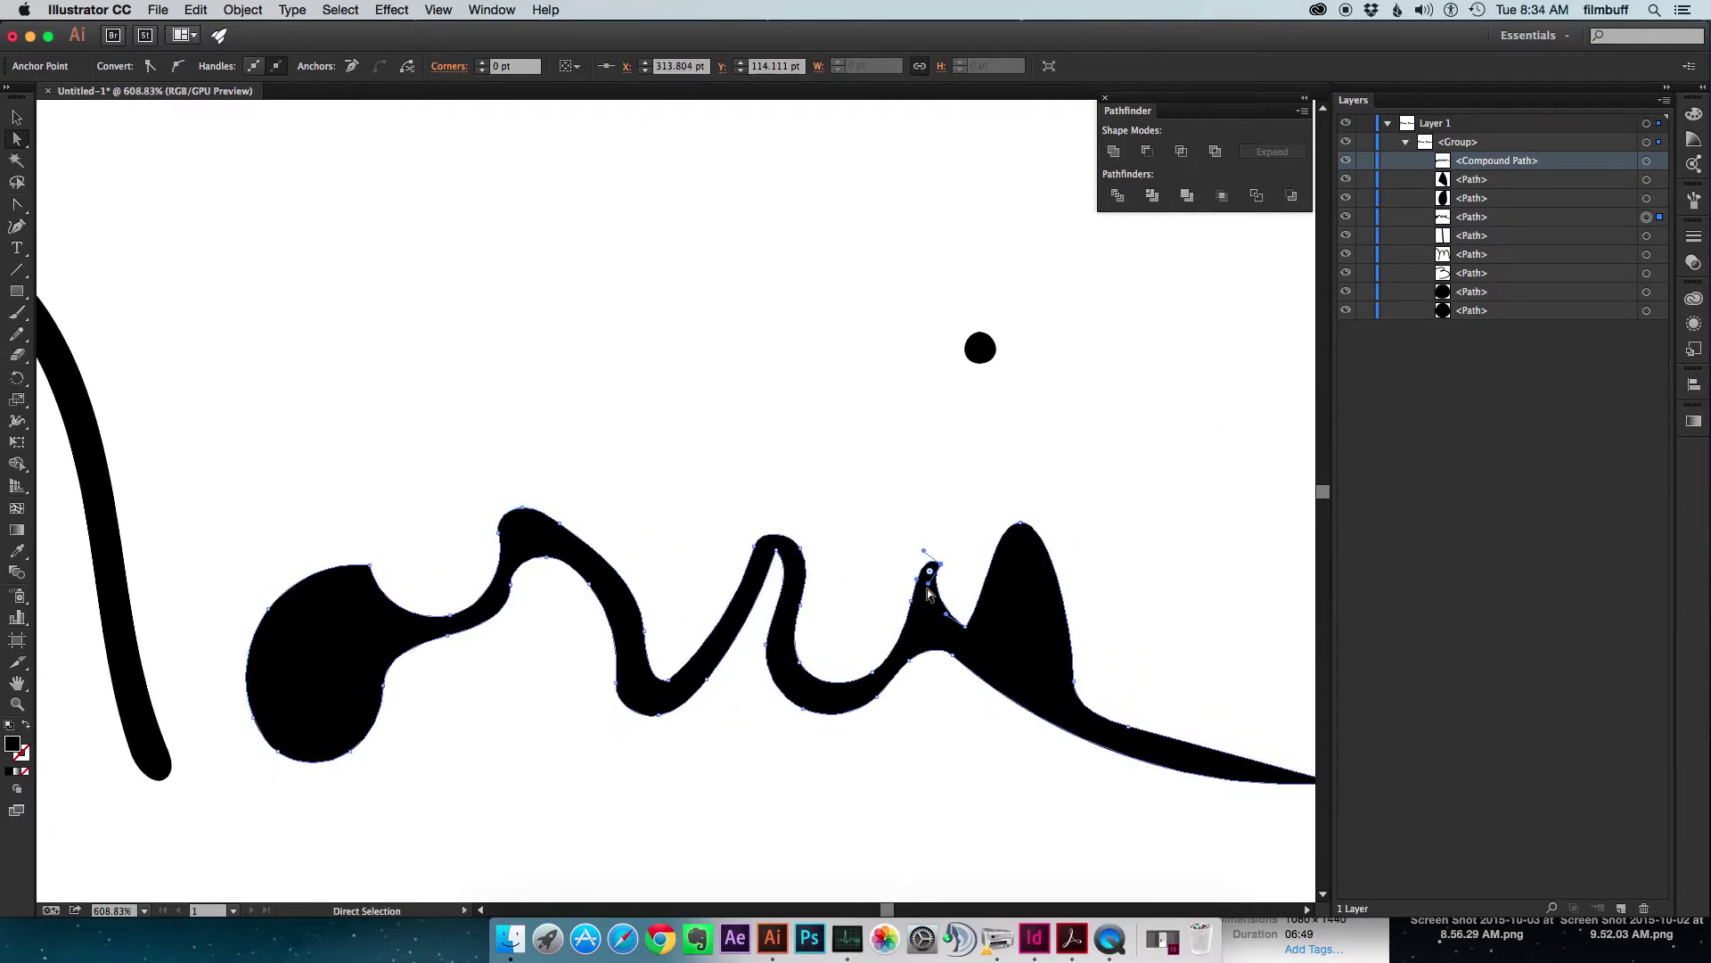
pyautogui.moveTo(928, 590); pyautogui.dragTo(936, 588)
# Nudge the peaked letter's inner counter upward and enlarge it slightly.
pyautogui.click(1025, 618)
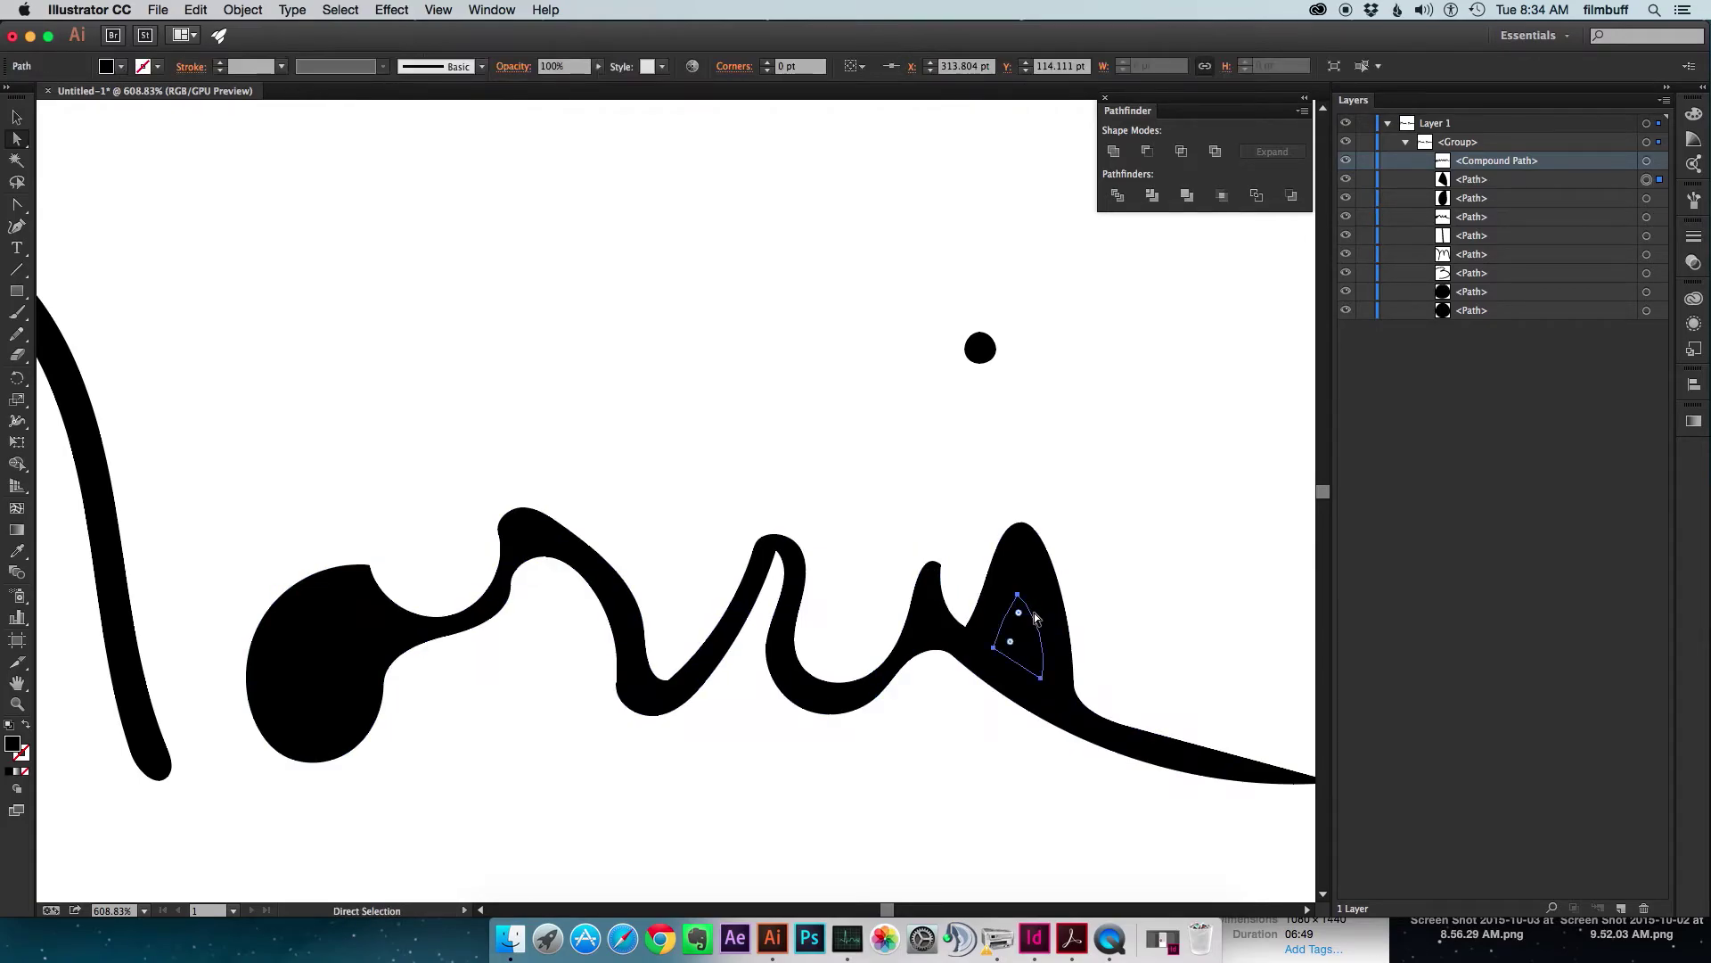
pyautogui.press('v')
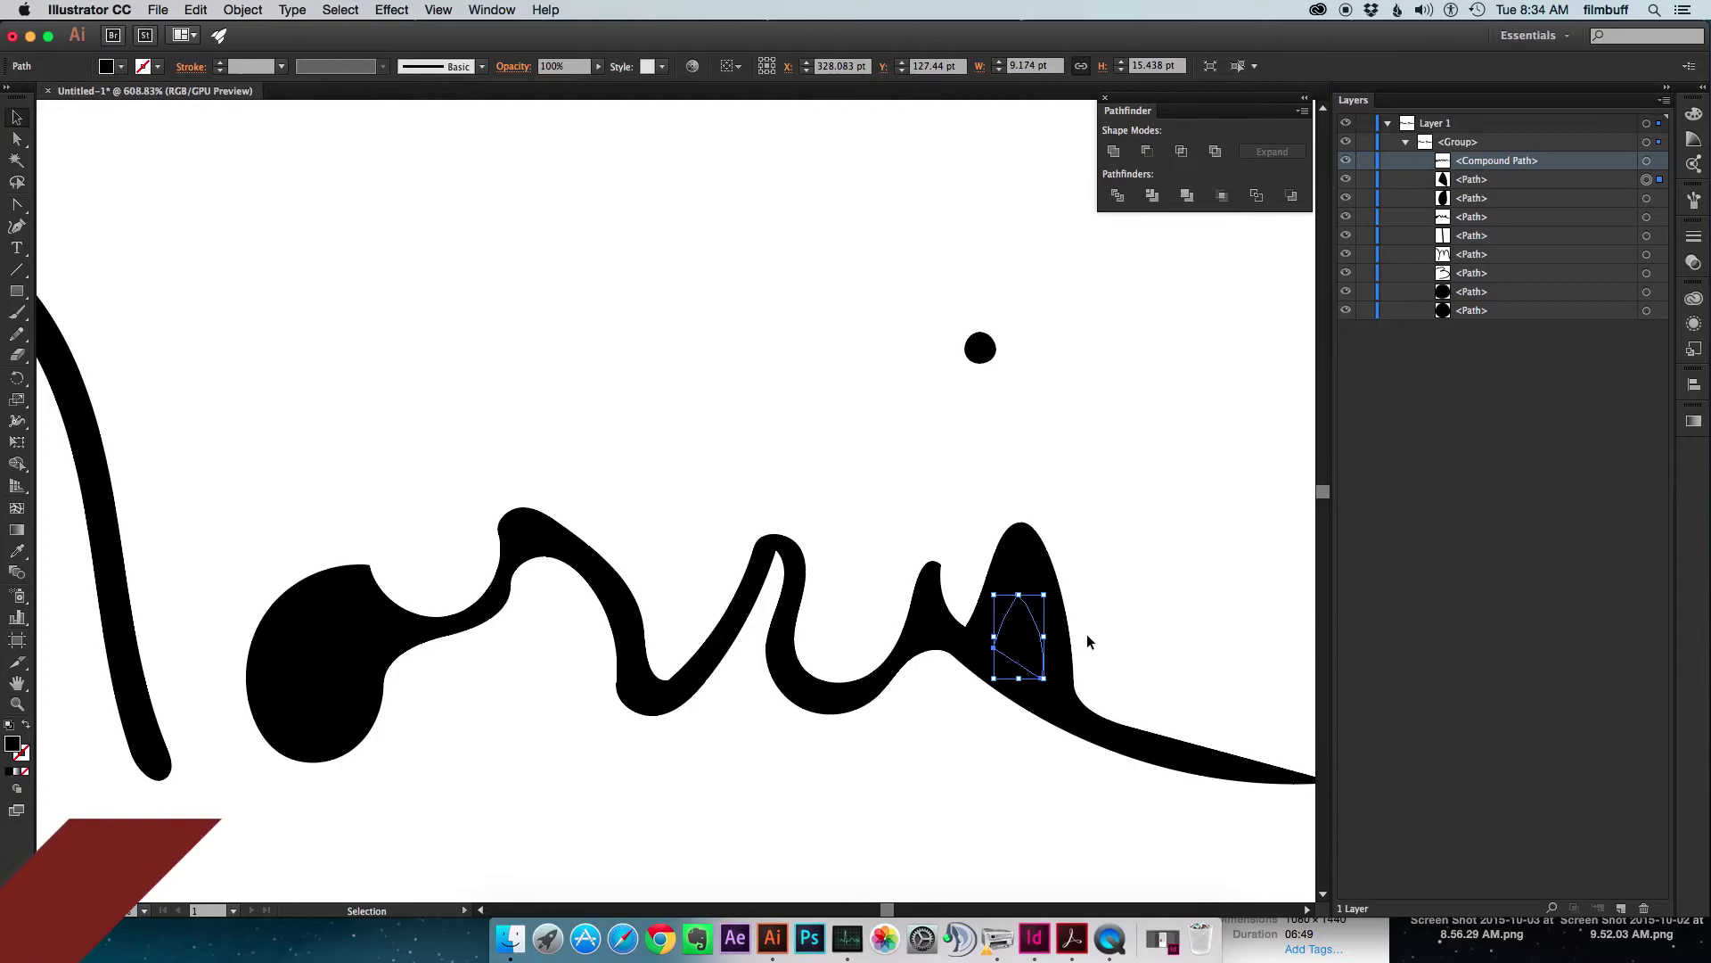
pyautogui.press('Up')
pyautogui.press('Up')
pyautogui.press('Up')
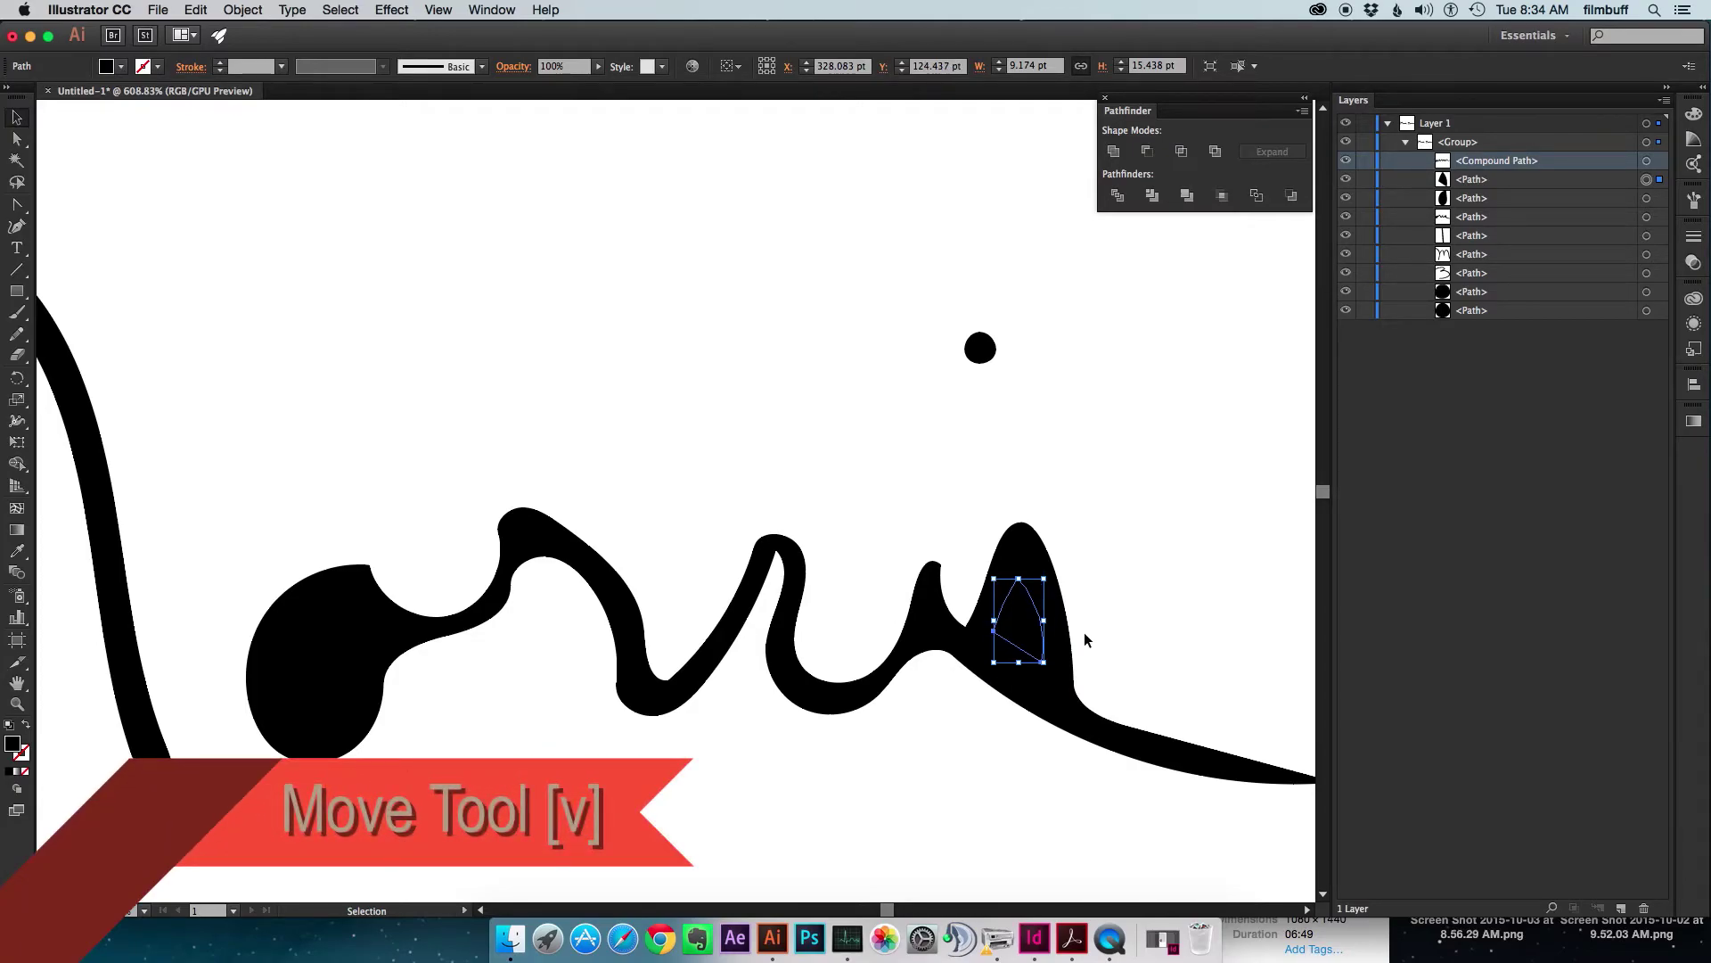
pyautogui.press('a')
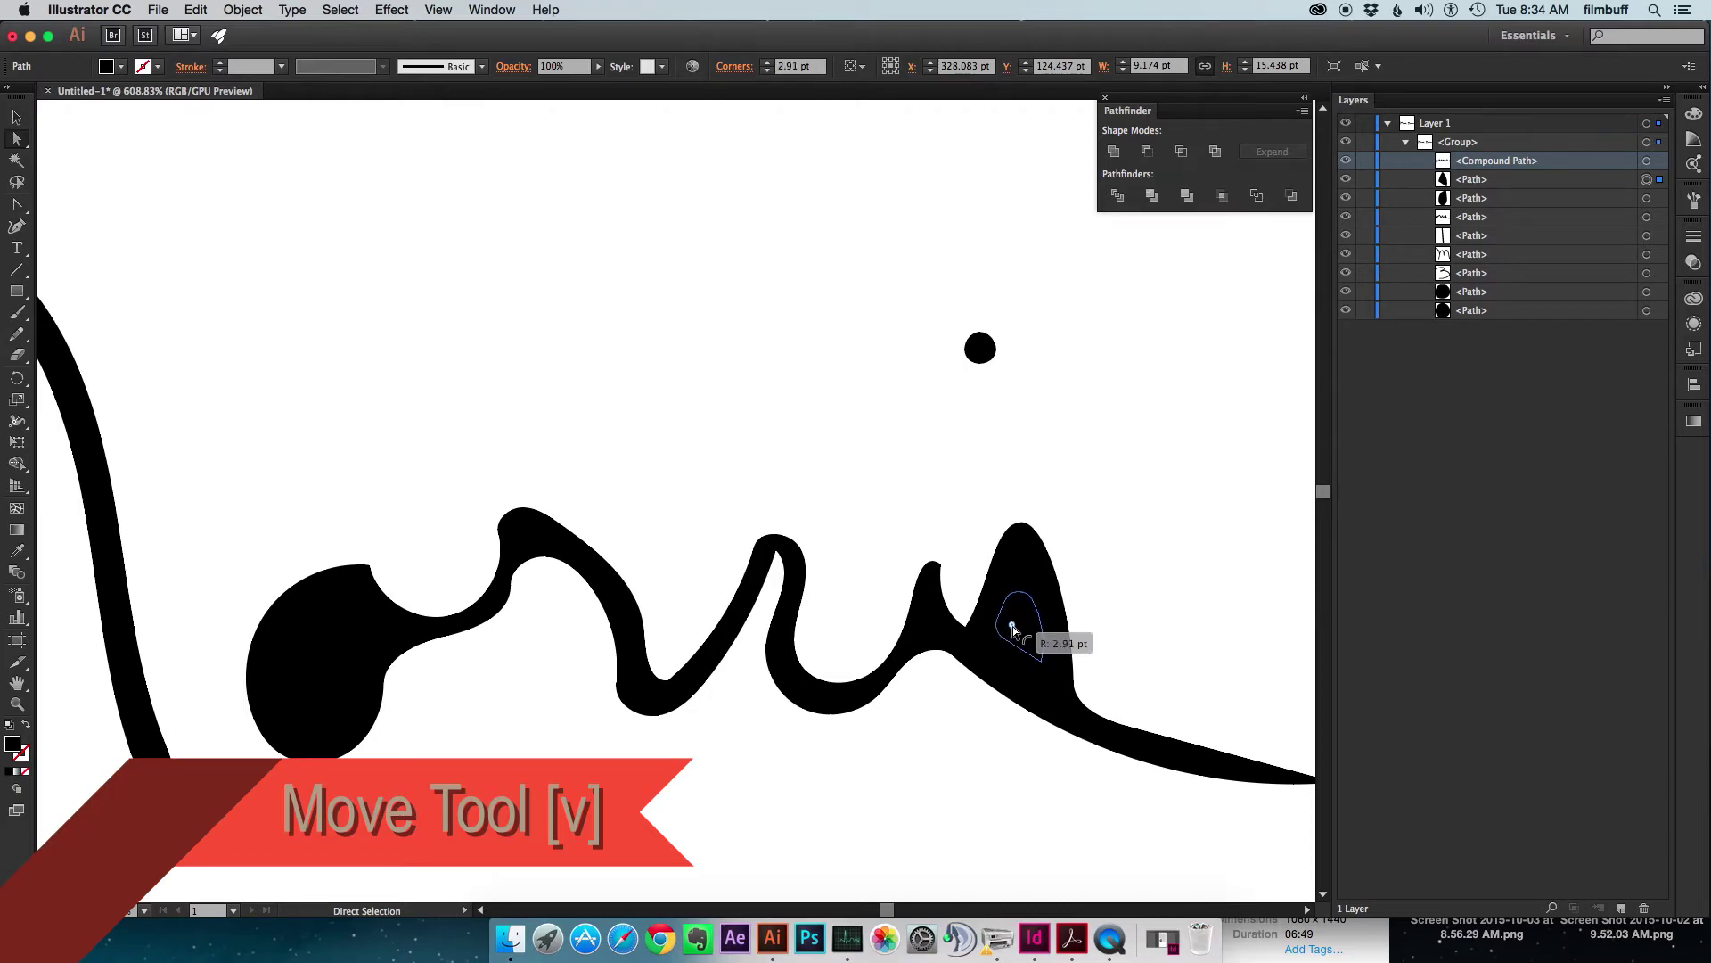
pyautogui.press('v')
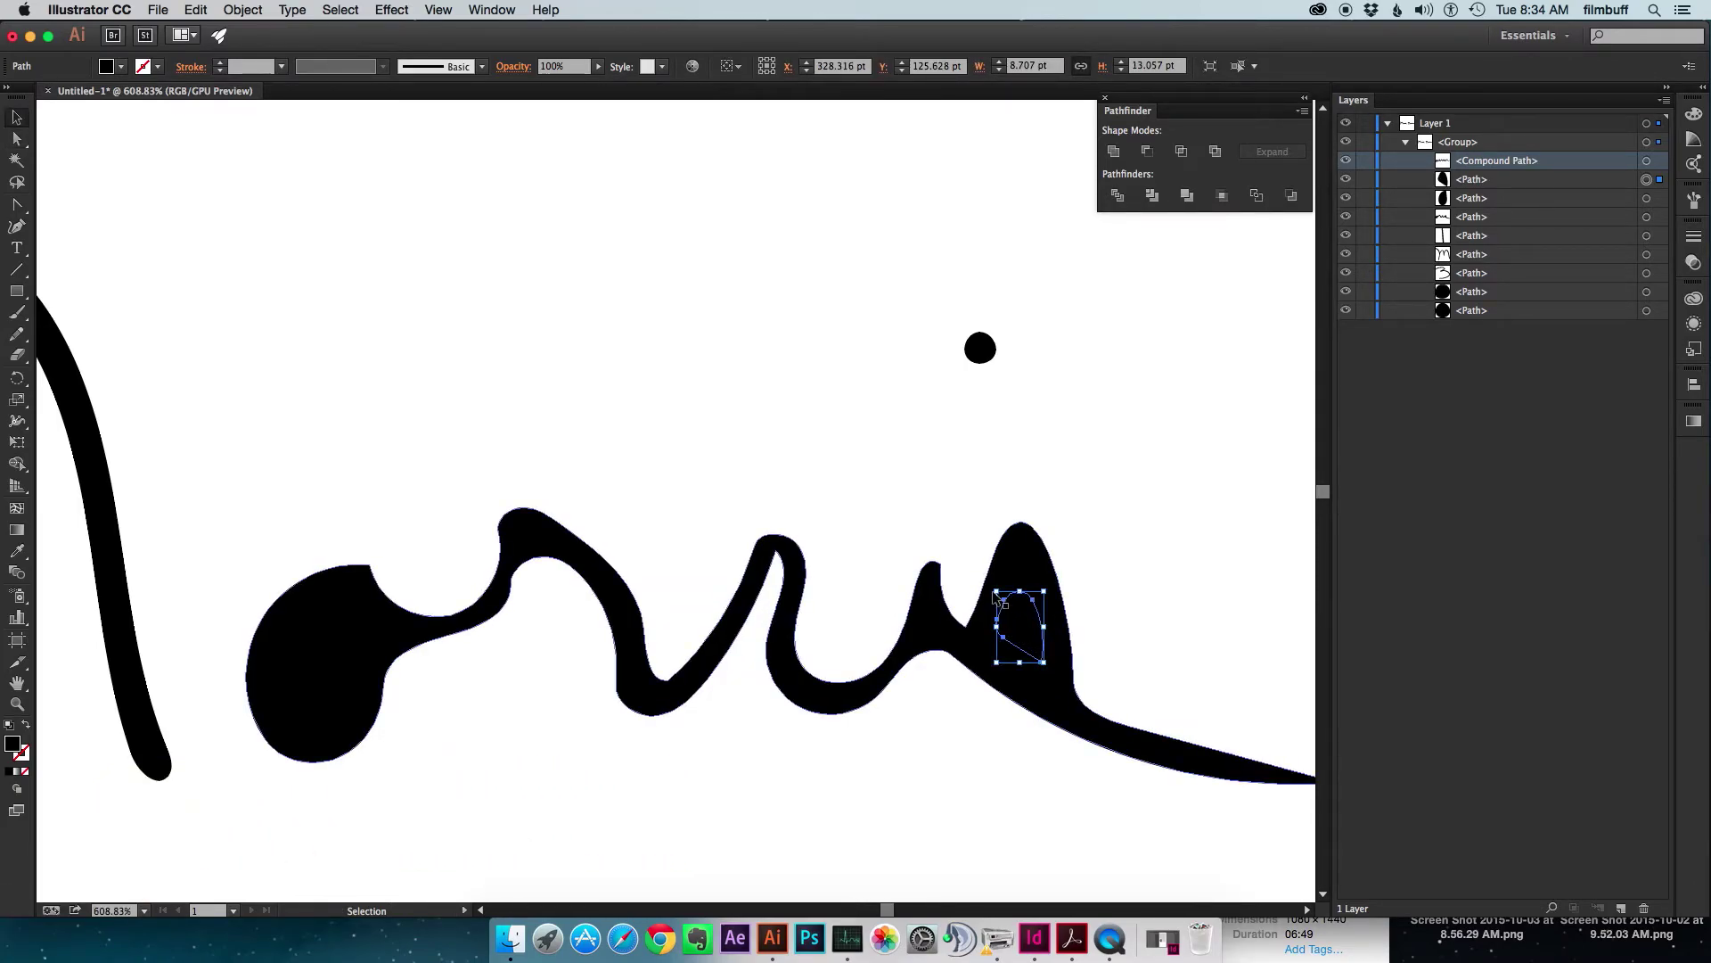
pyautogui.moveTo(994, 589); pyautogui.dragTo(991, 584)
pyautogui.click(1096, 590)
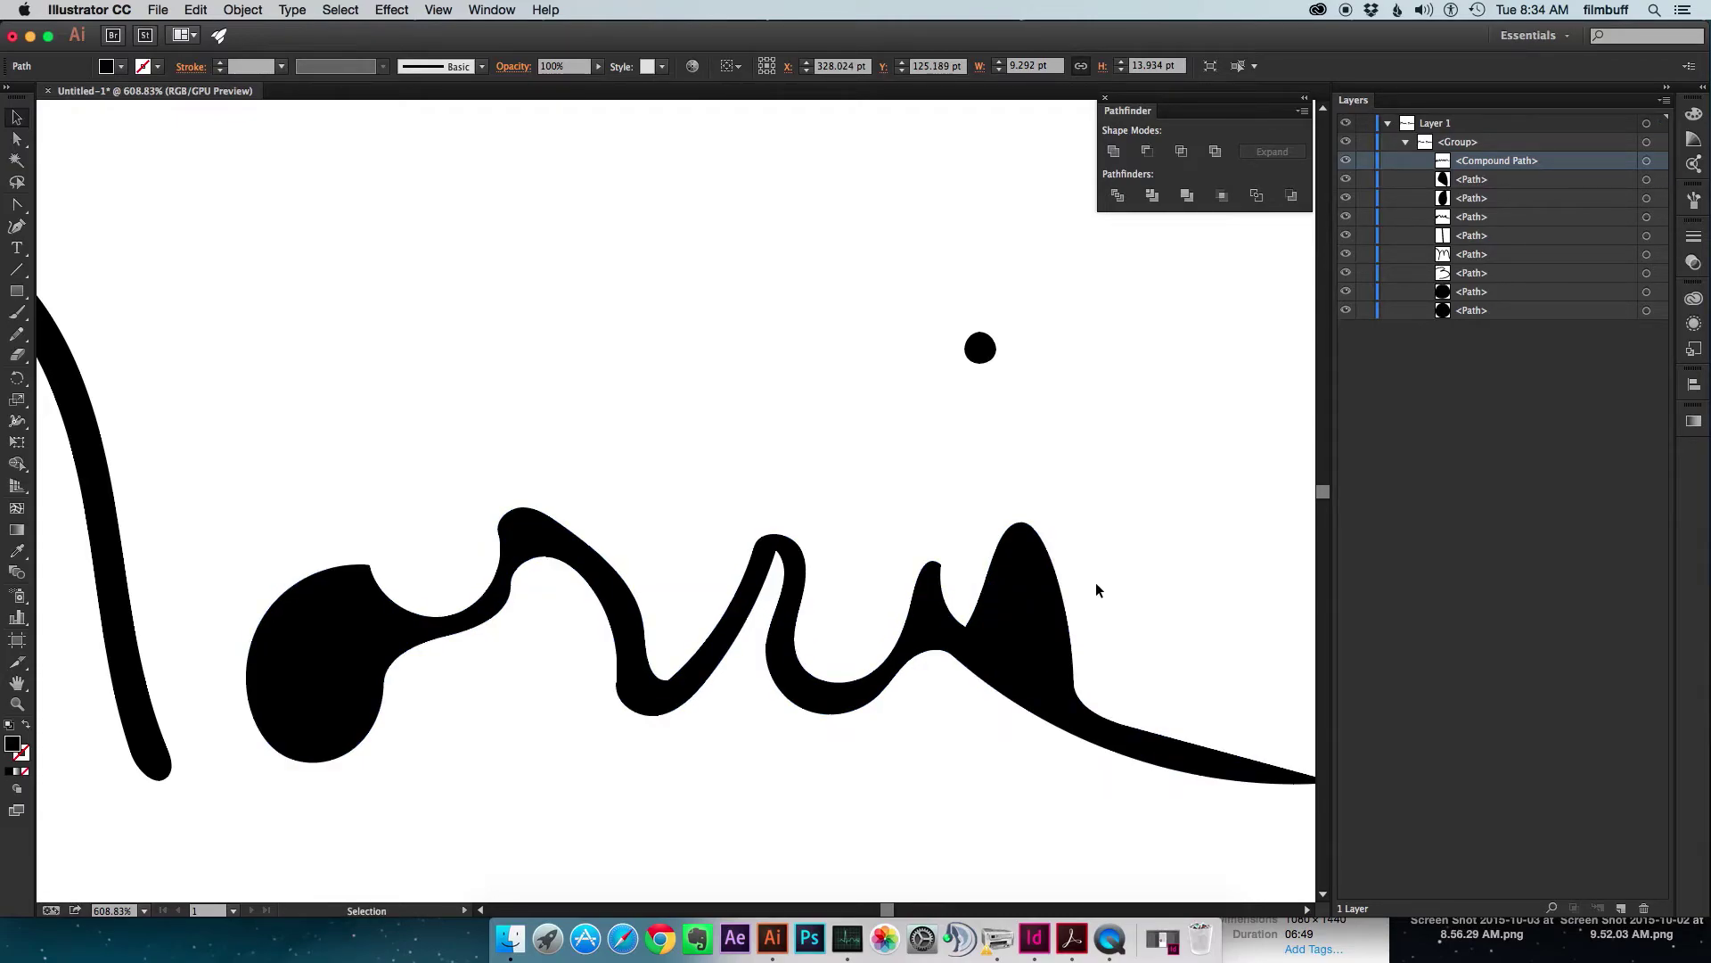
# Round the top corner of the o's teardrop counter.
pyautogui.click(337, 693)
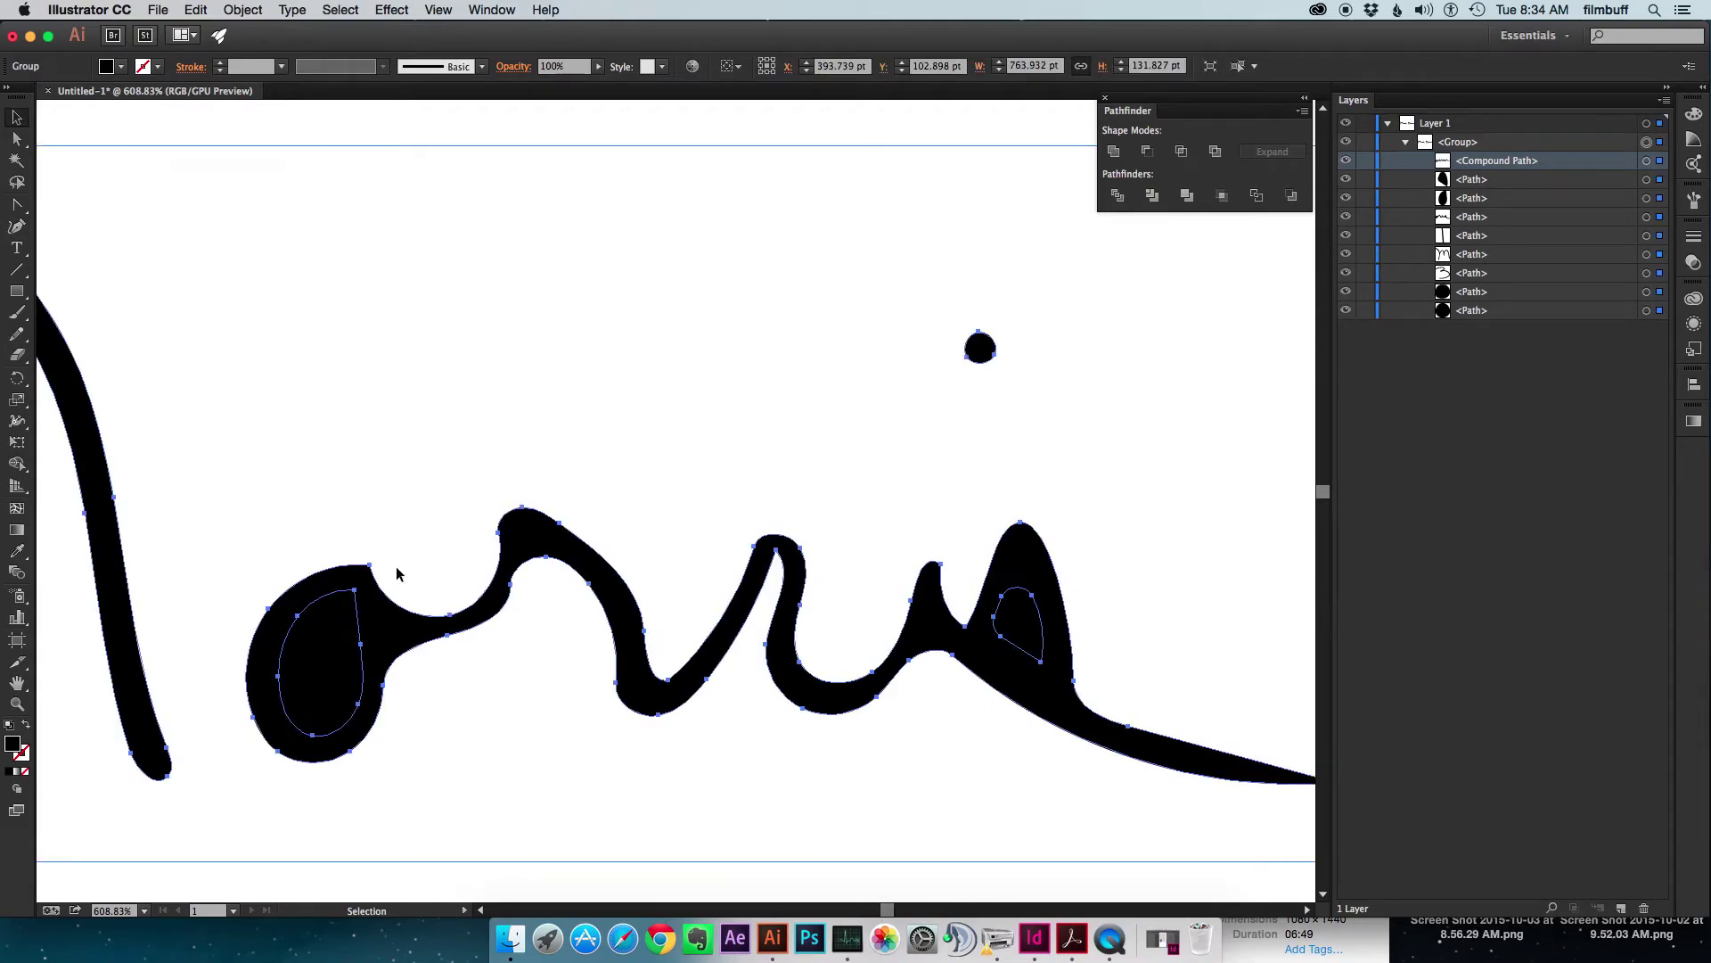
pyautogui.press('a')
pyautogui.click(355, 592)
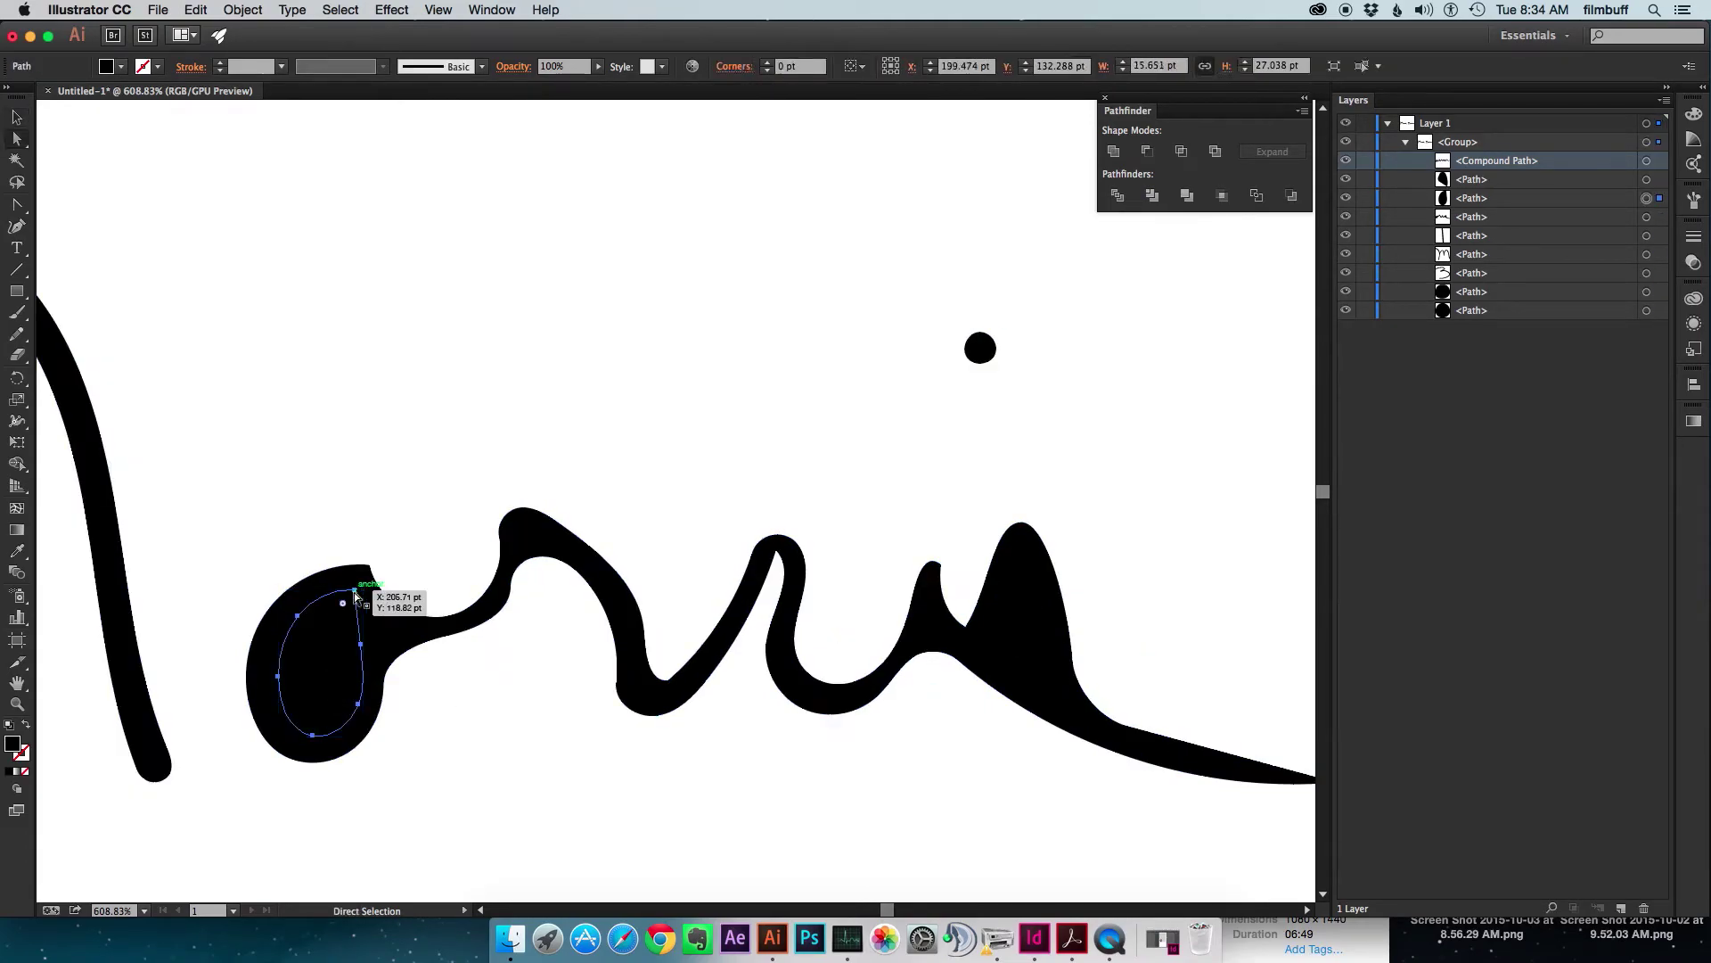
pyautogui.moveTo(343, 603); pyautogui.dragTo(343, 612)
pyautogui.click(368, 569)
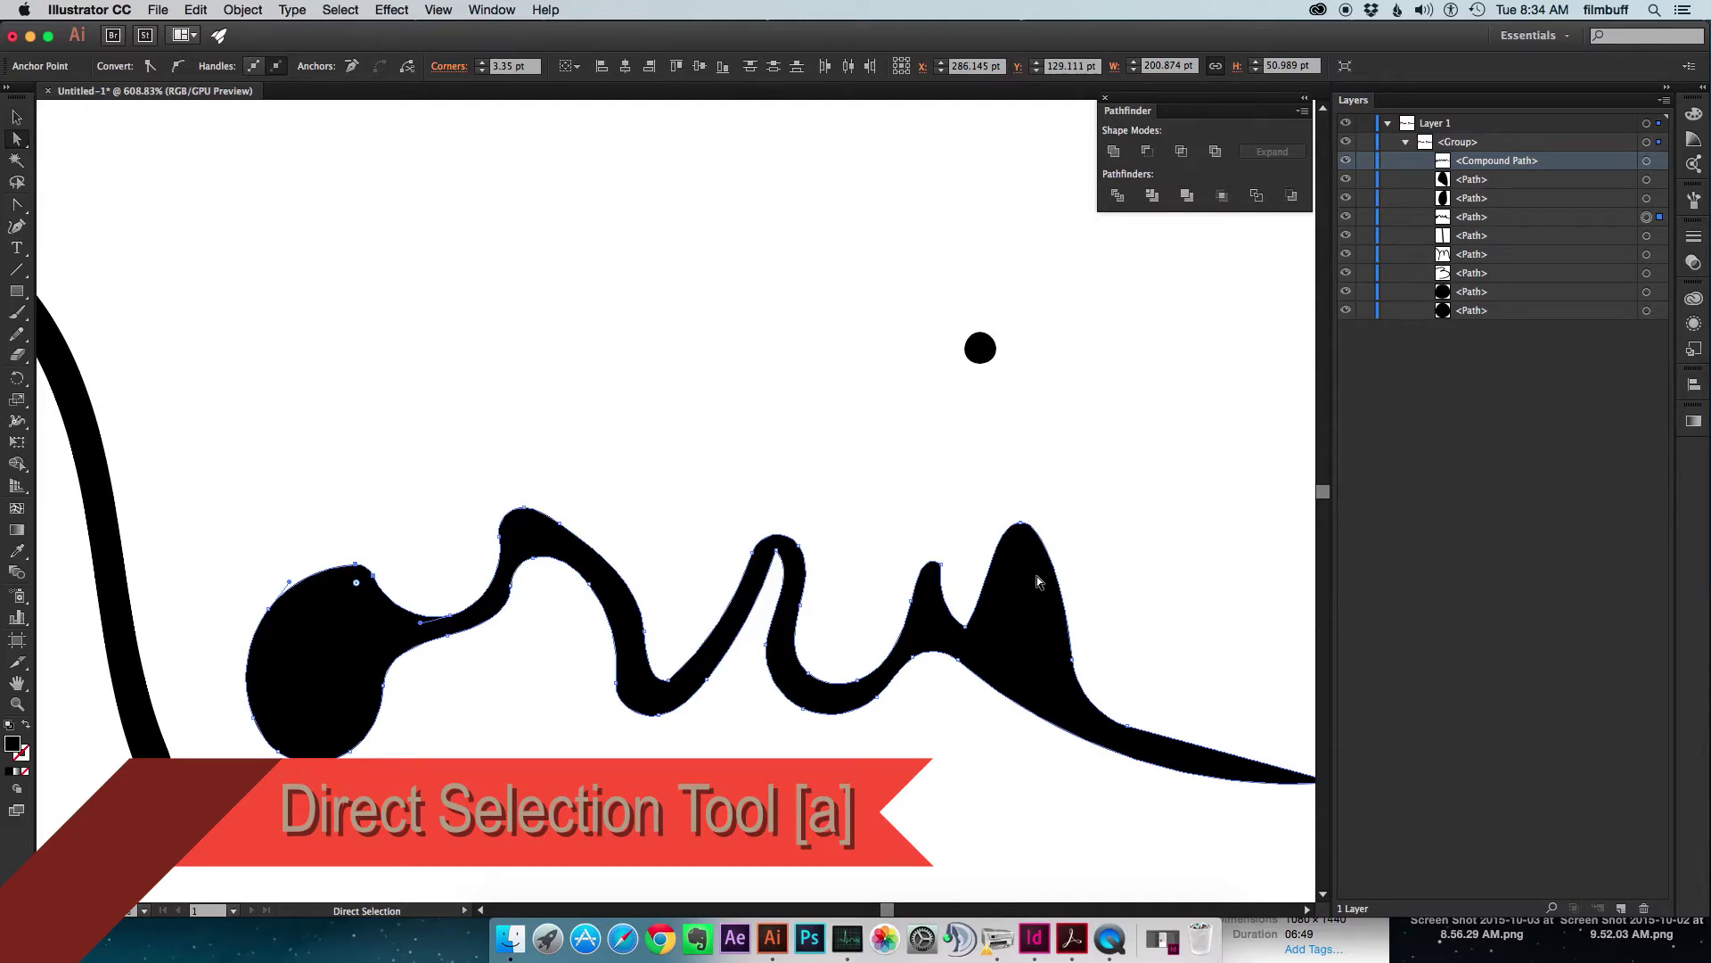
# Shorten the wavy stroke's tapered tail by moving its tip anchor.
pyautogui.scroll(-5, 1159, 668)
pyautogui.hscroll(5, 1158, 669)
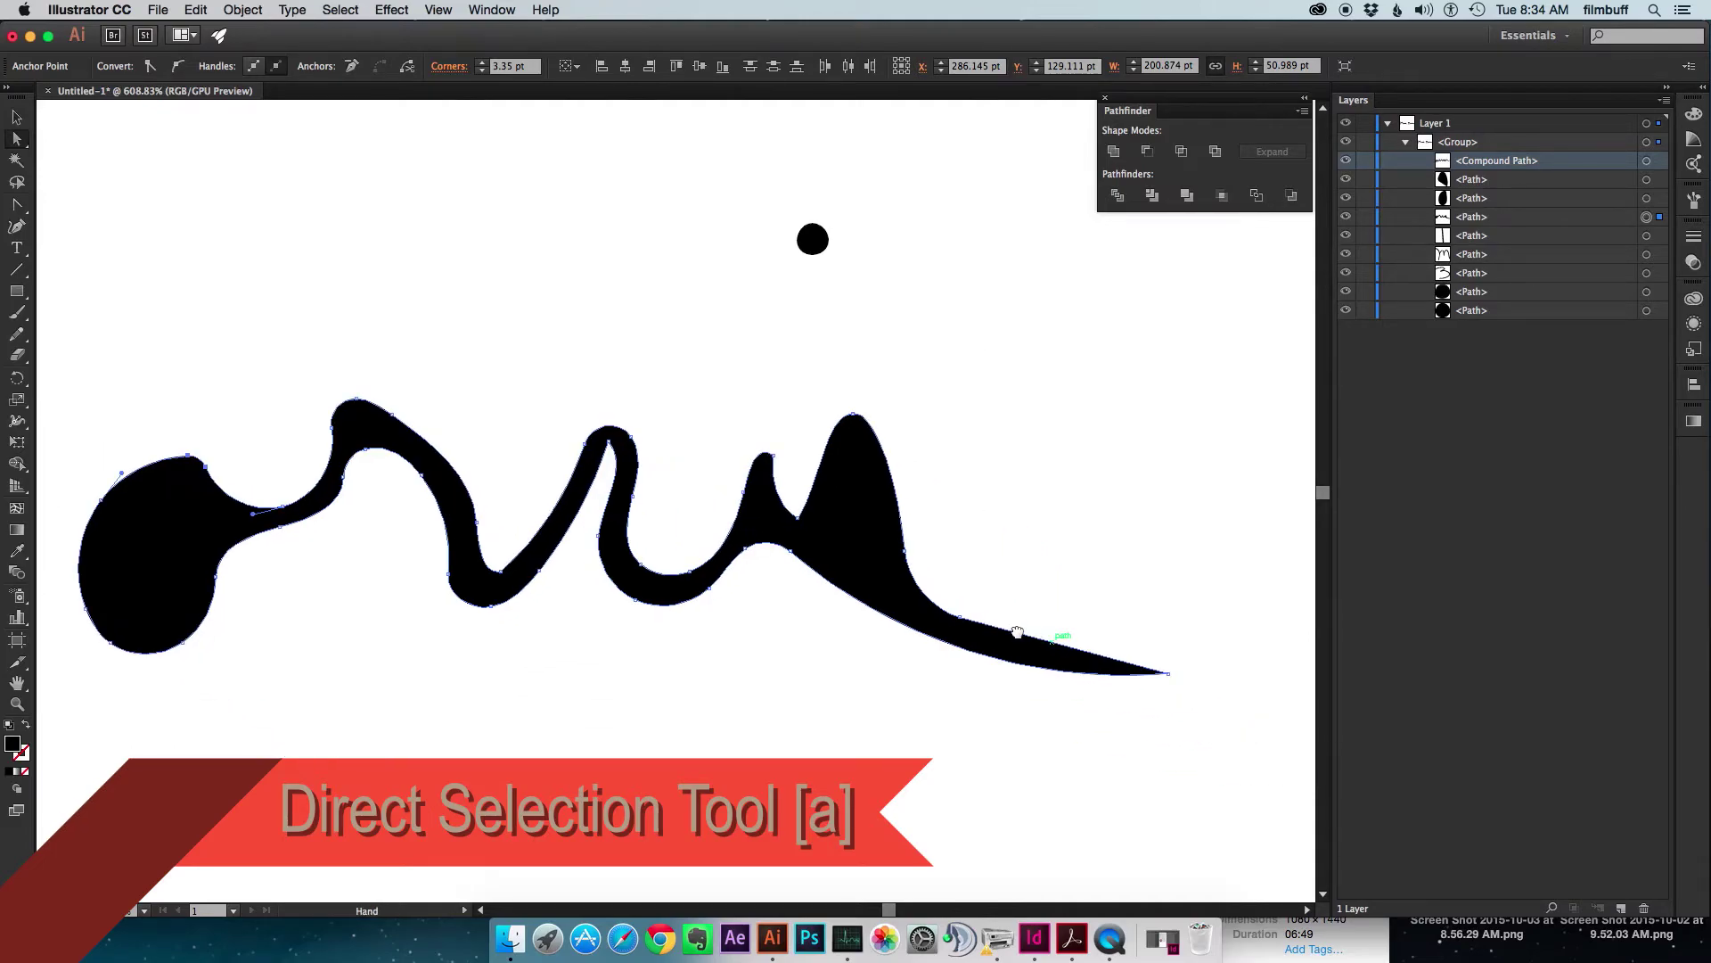
pyautogui.click(1127, 656)
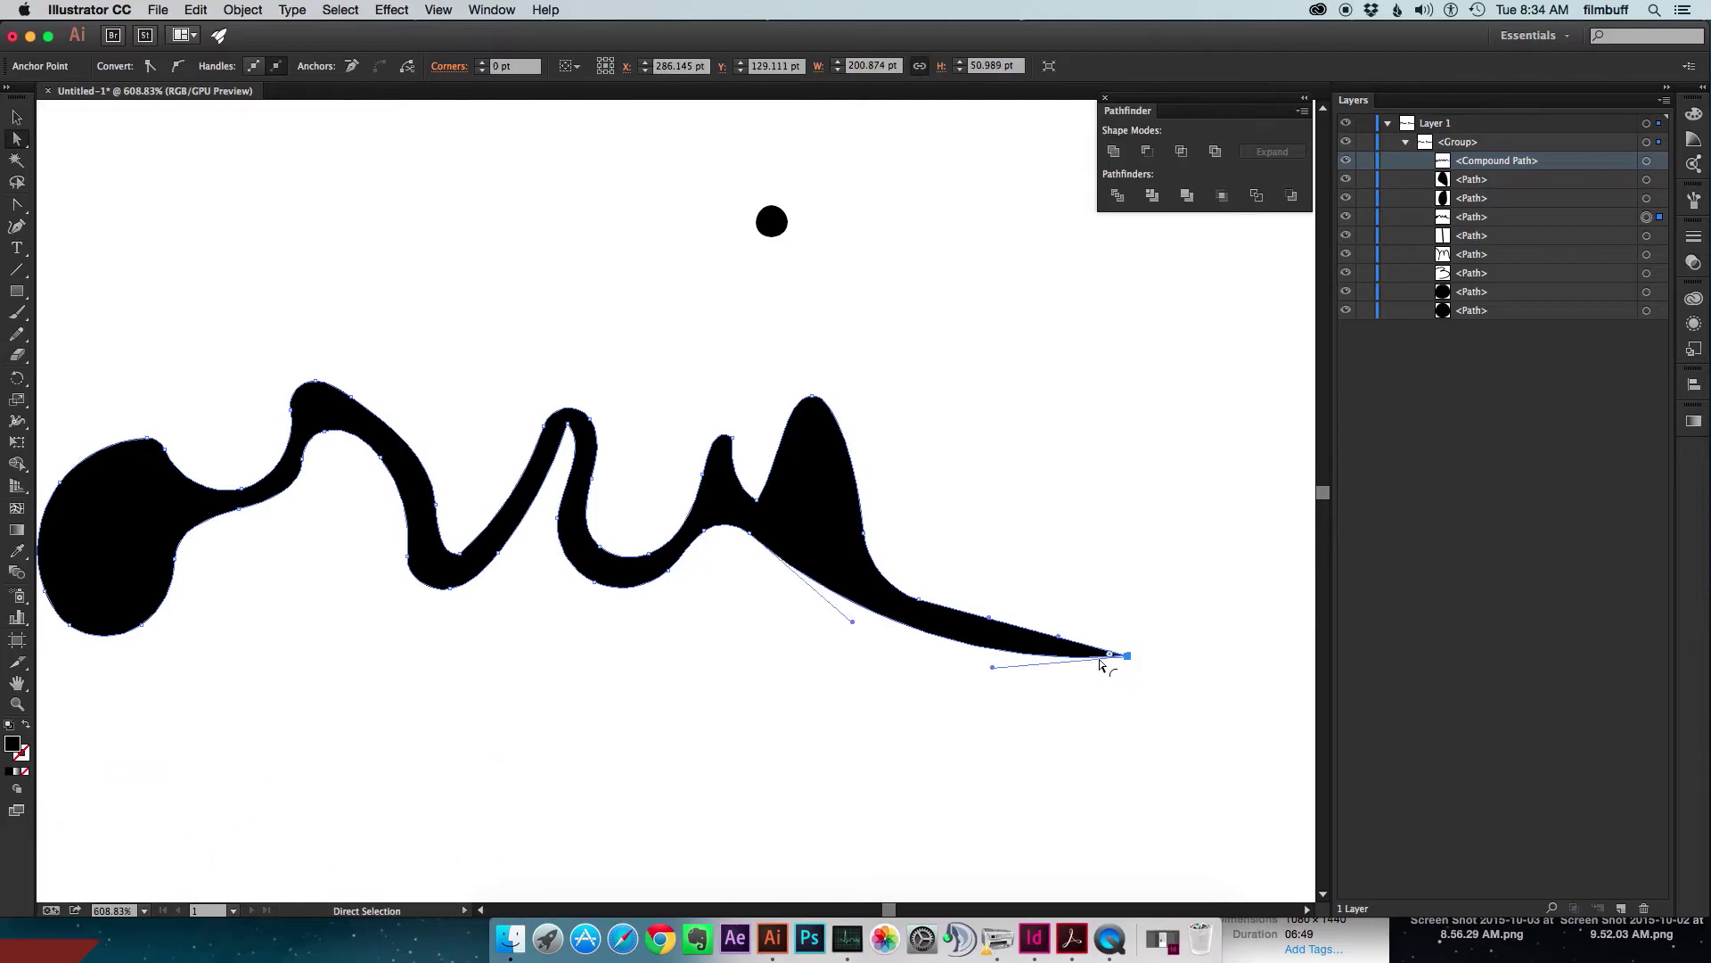
pyautogui.moveTo(1106, 657); pyautogui.dragTo(1275, 651)
pyautogui.press('space')
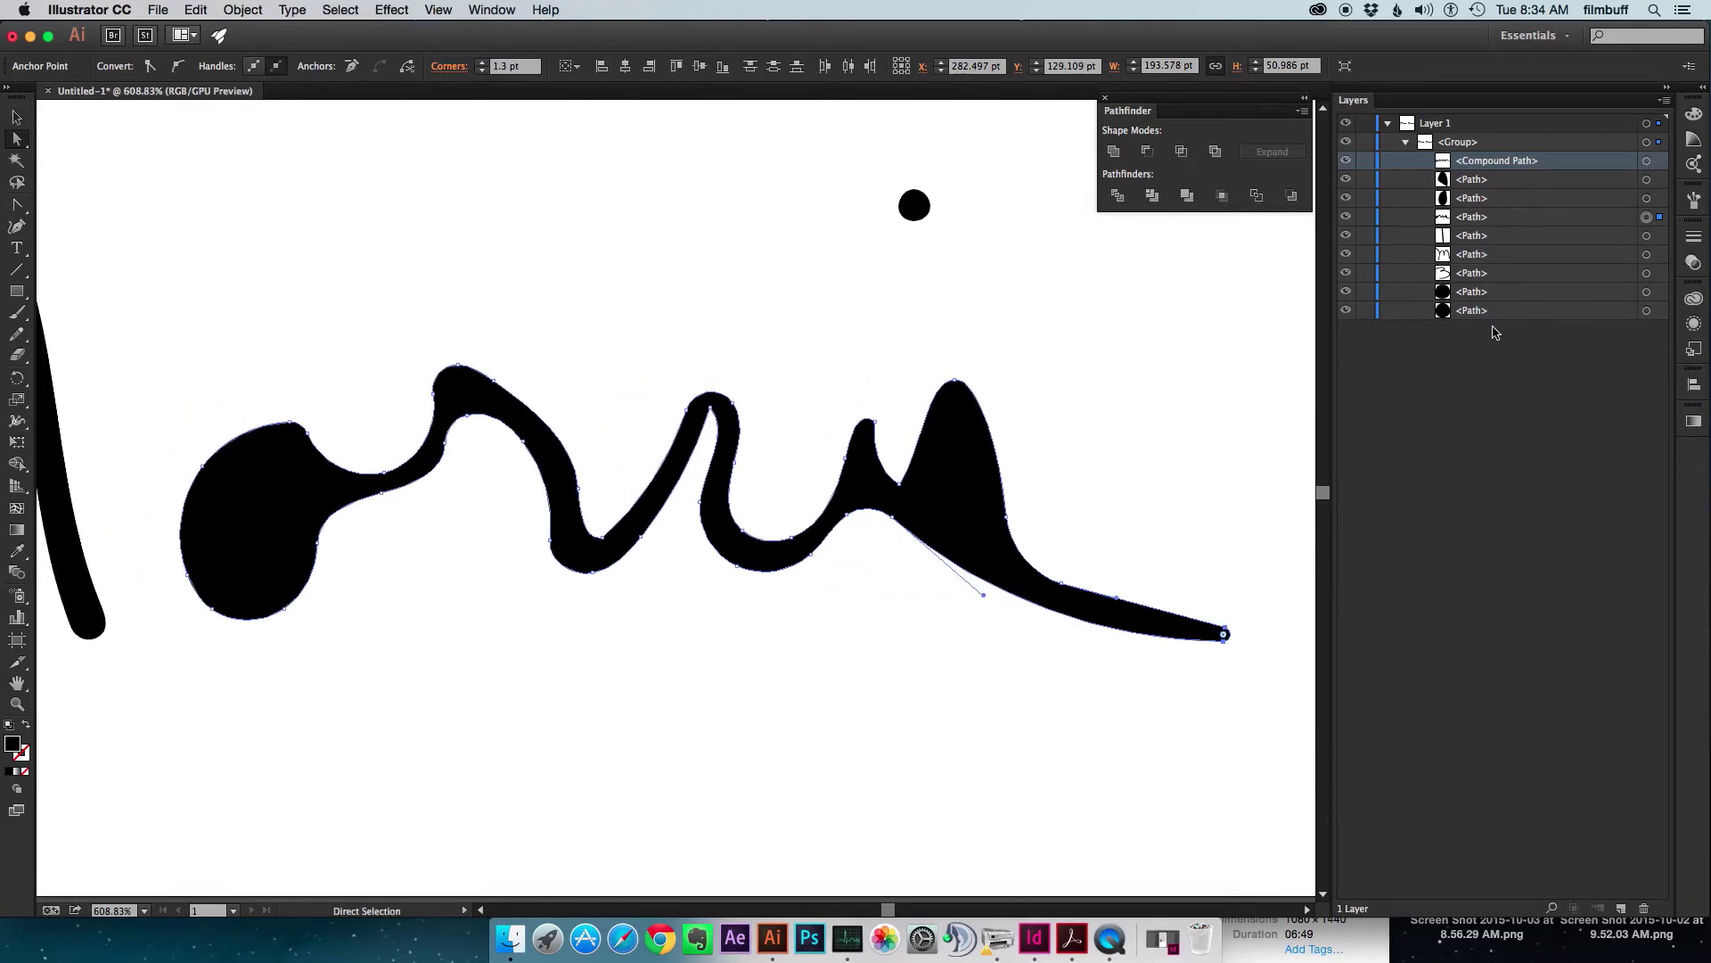
# Punch the o and peaked-letter counters out of the main path with Minus Front.
pyautogui.click(1646, 179)
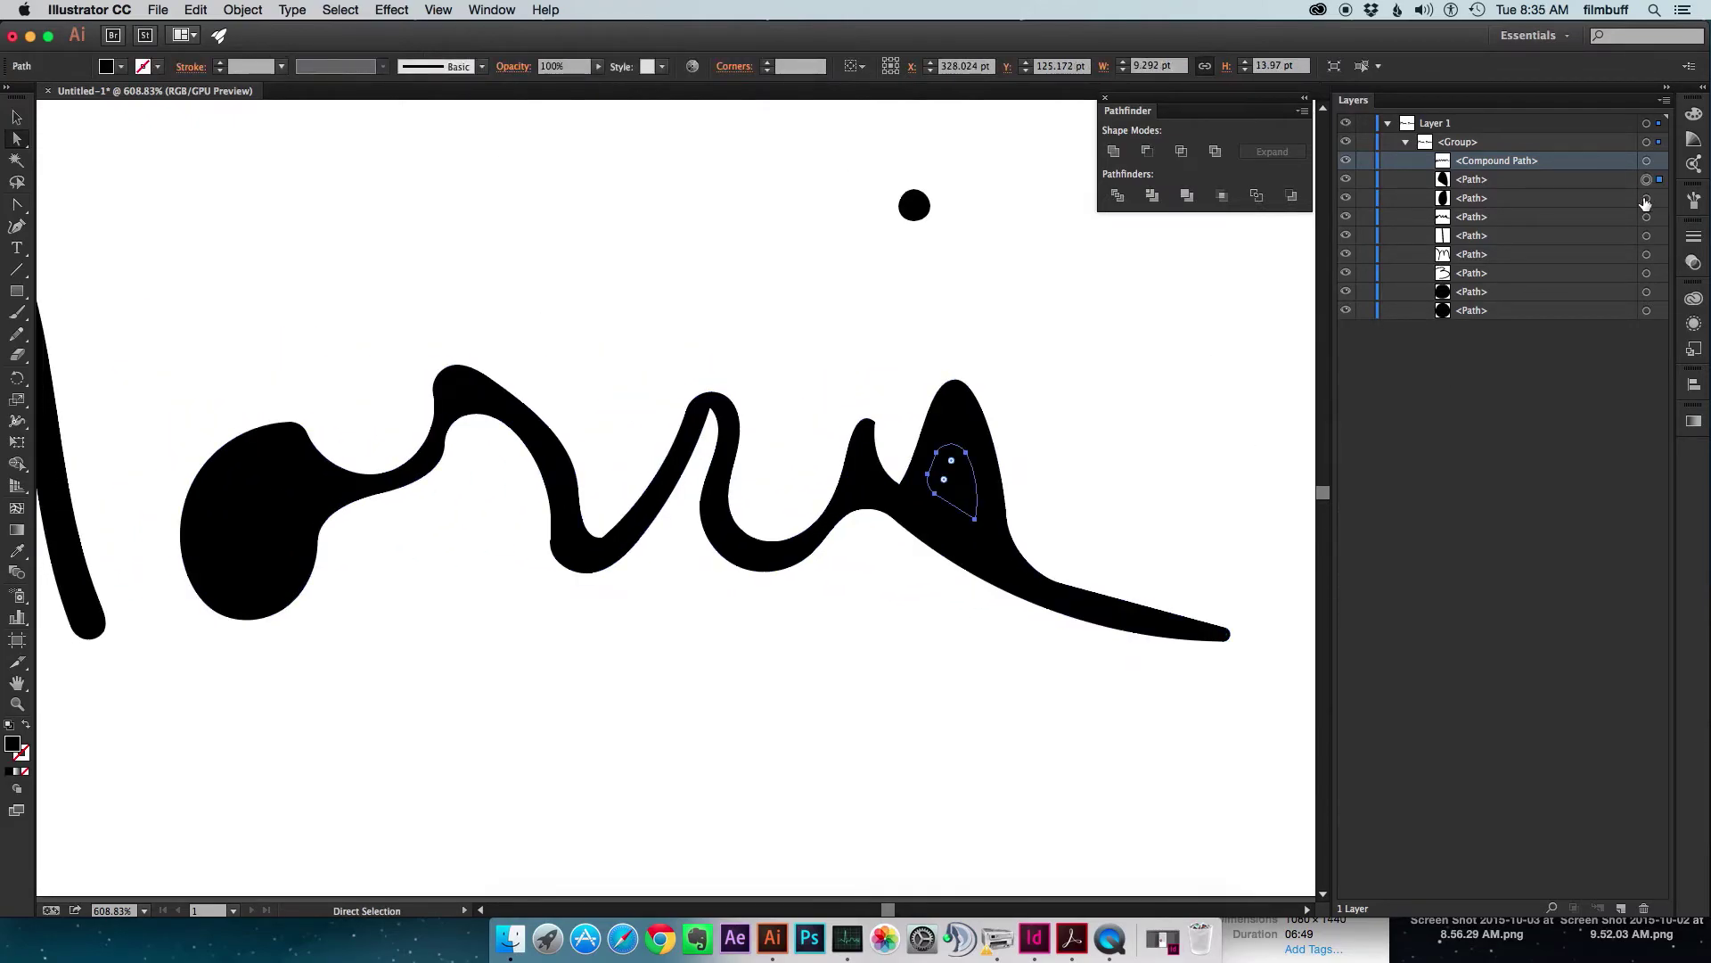
pyautogui.keyDown('shift'); pyautogui.click(1646, 197); pyautogui.keyUp('shift')
pyautogui.keyDown('shift'); pyautogui.click(1647, 217); pyautogui.keyUp('shift')
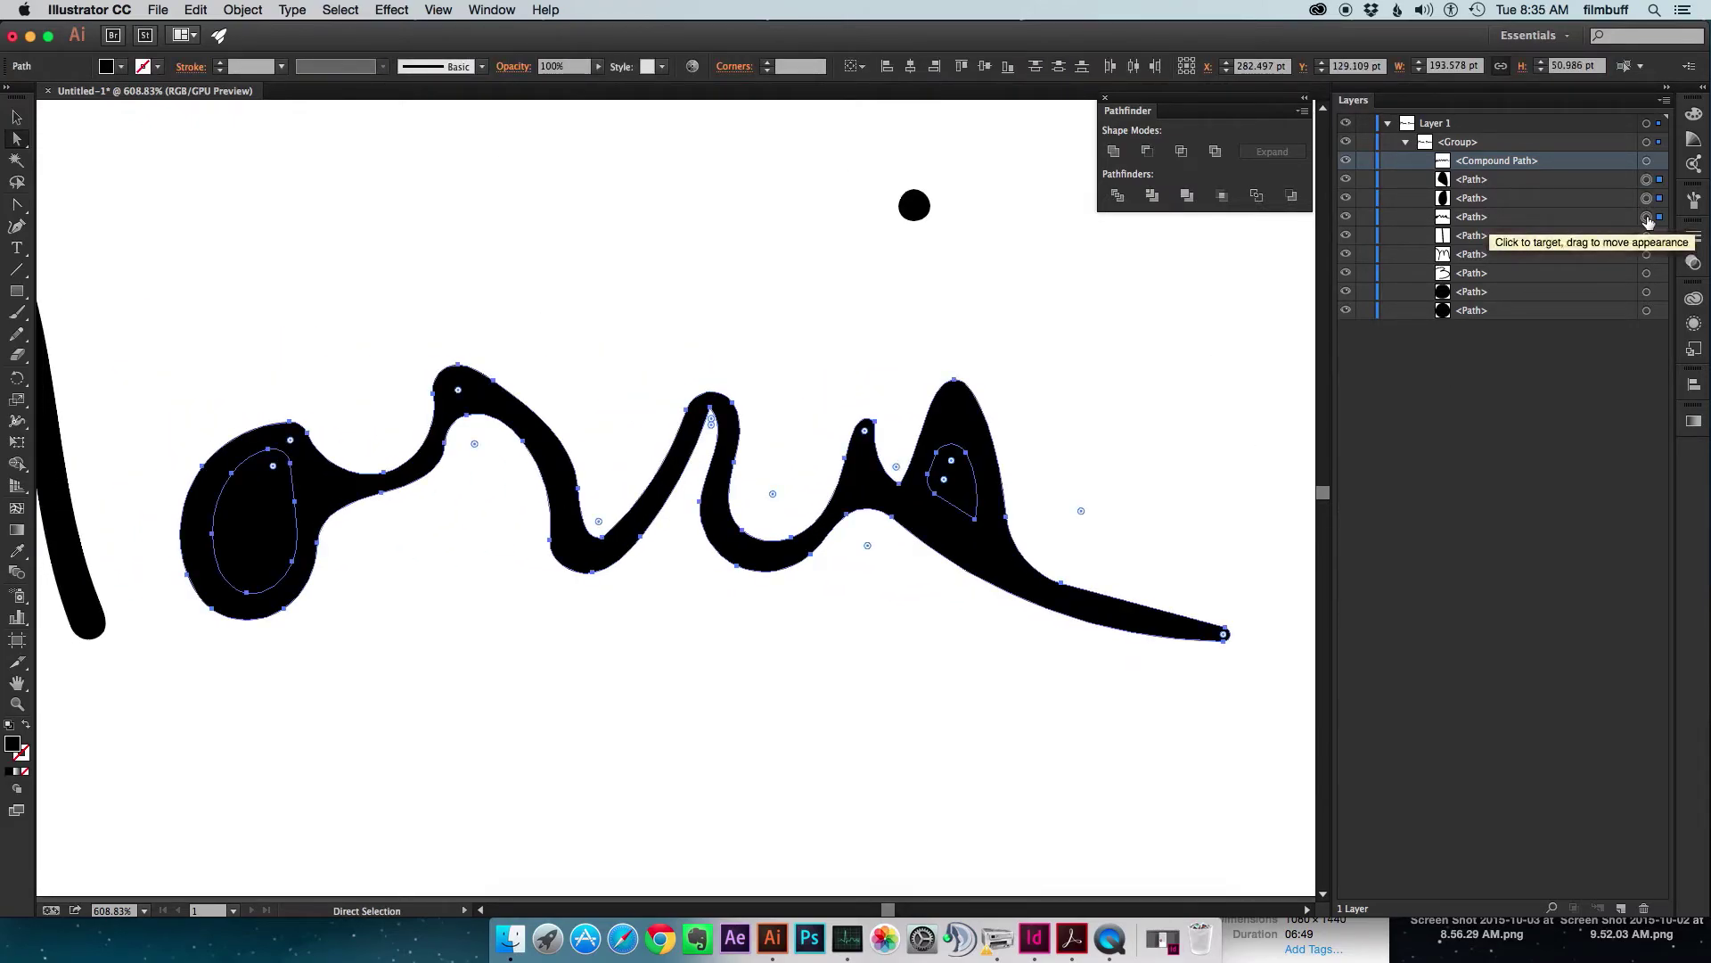
pyautogui.click(1148, 154)
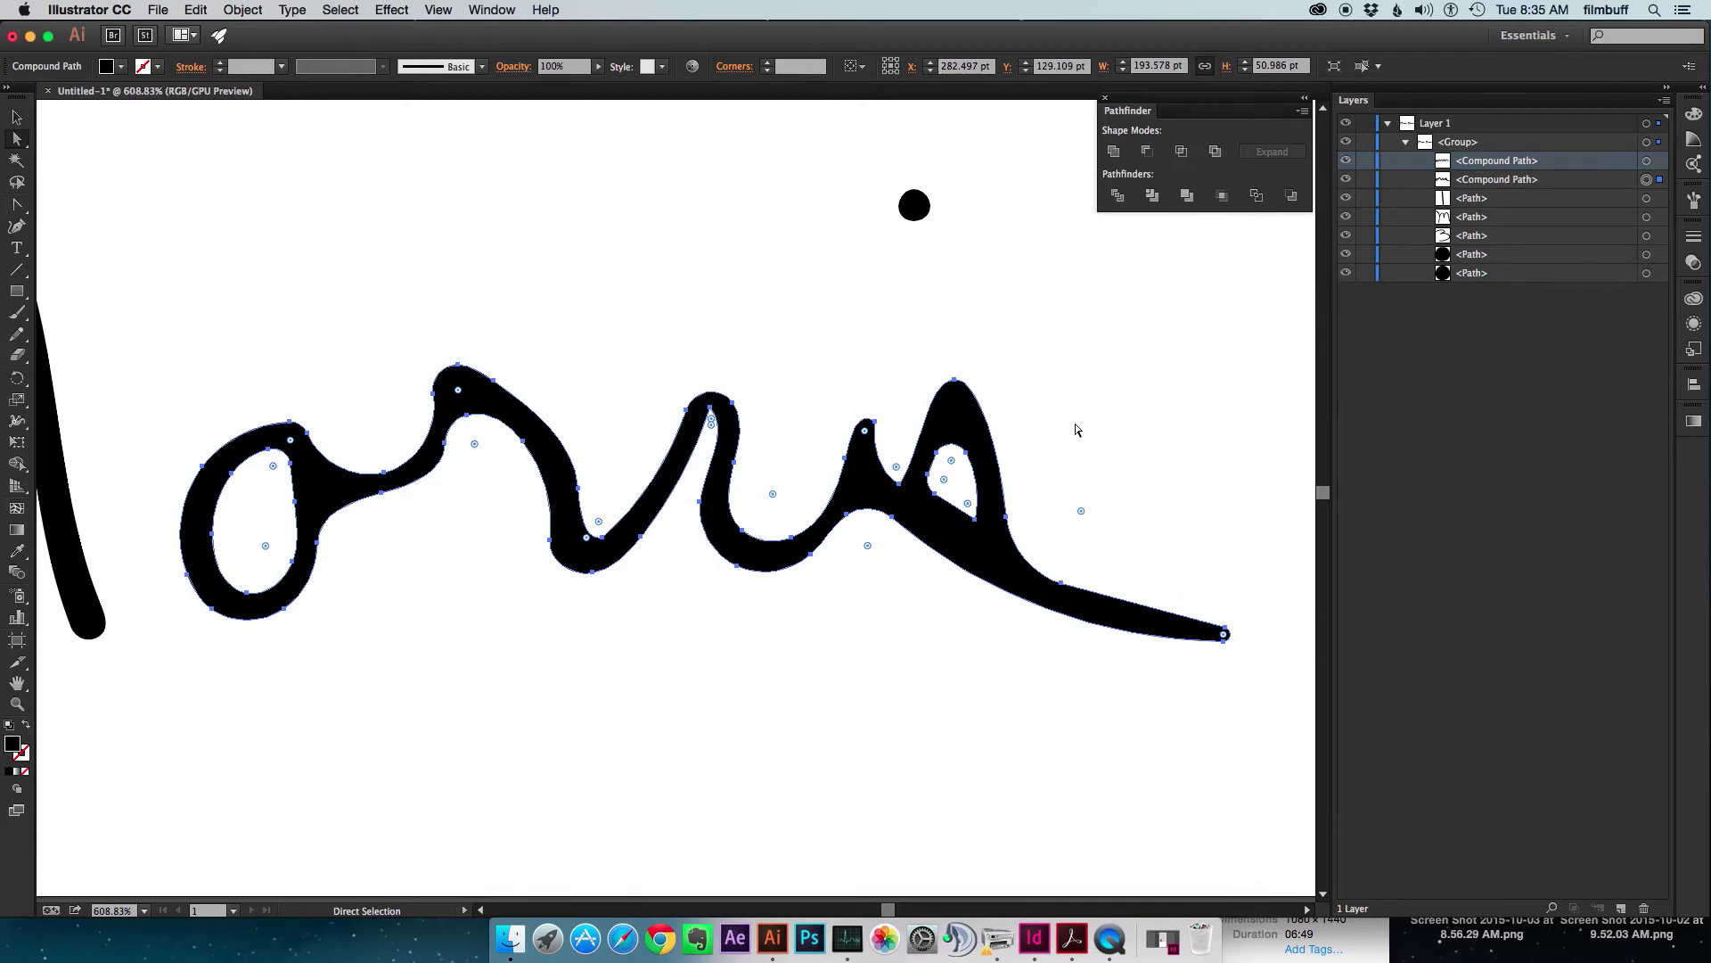
# Pan right along the artwork to bring Barrier into view.
pyautogui.moveTo(1077, 424); pyautogui.dragTo(225, 443)
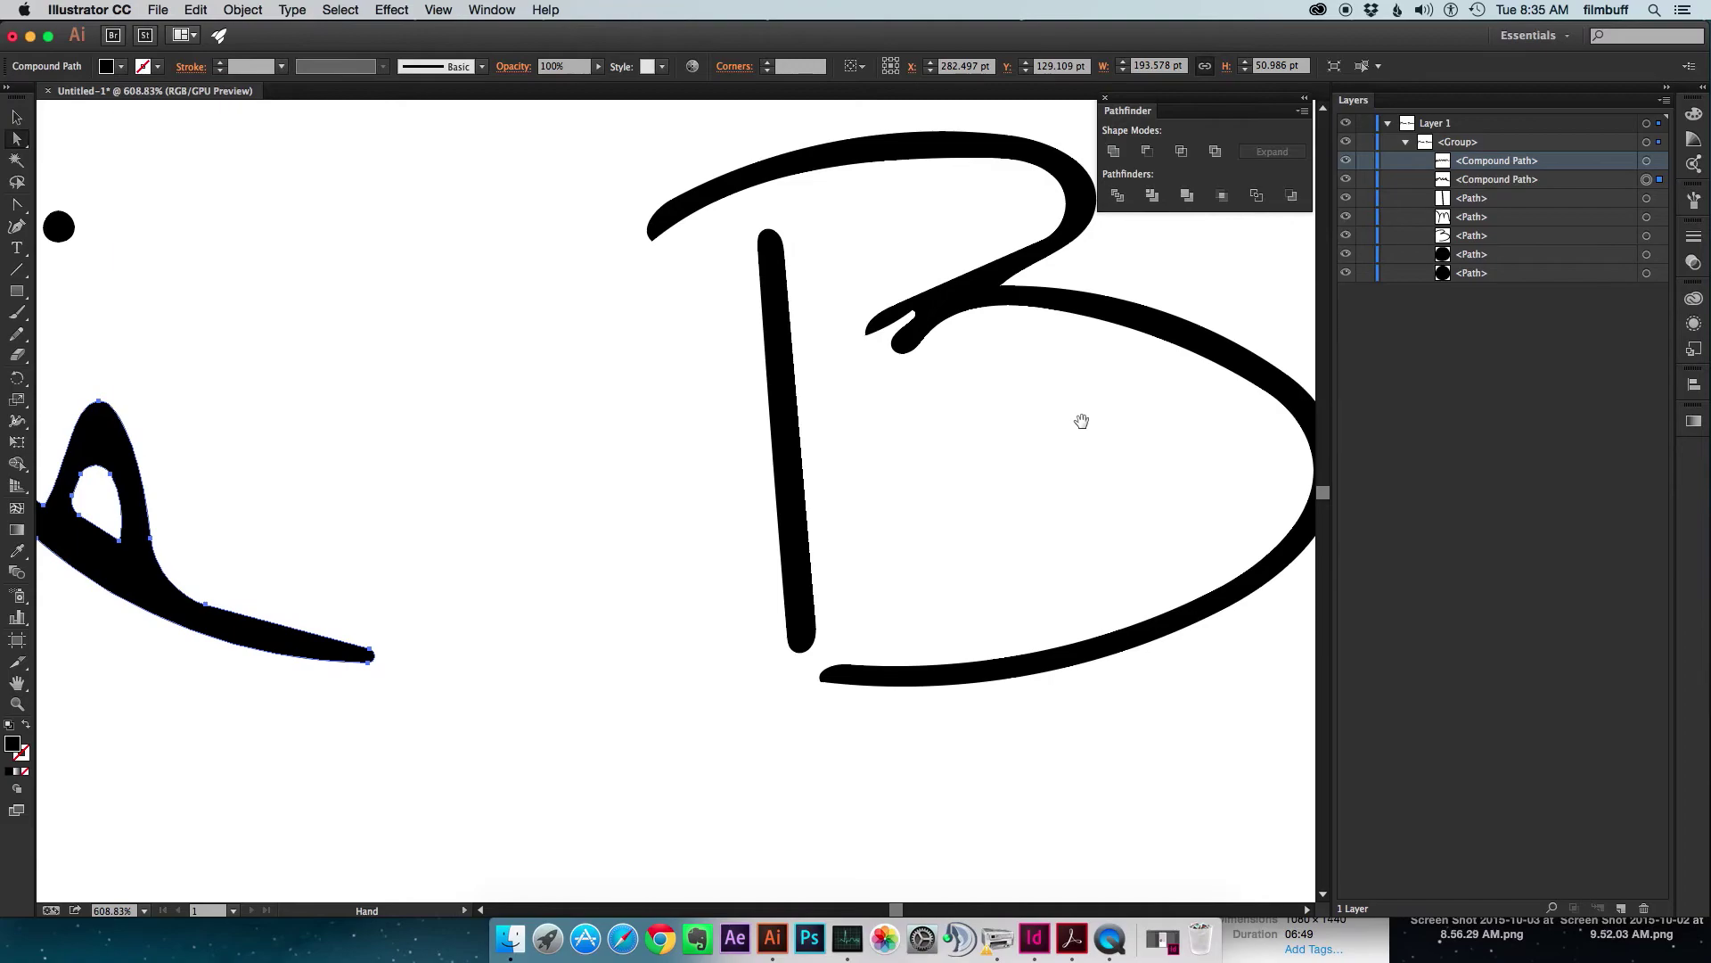
pyautogui.moveTo(1081, 420); pyautogui.dragTo(451, 496)
pyautogui.moveTo(1081, 443); pyautogui.dragTo(516, 397)
# Release the second word's compound path and delete its small stray path.
pyautogui.click(741, 575)
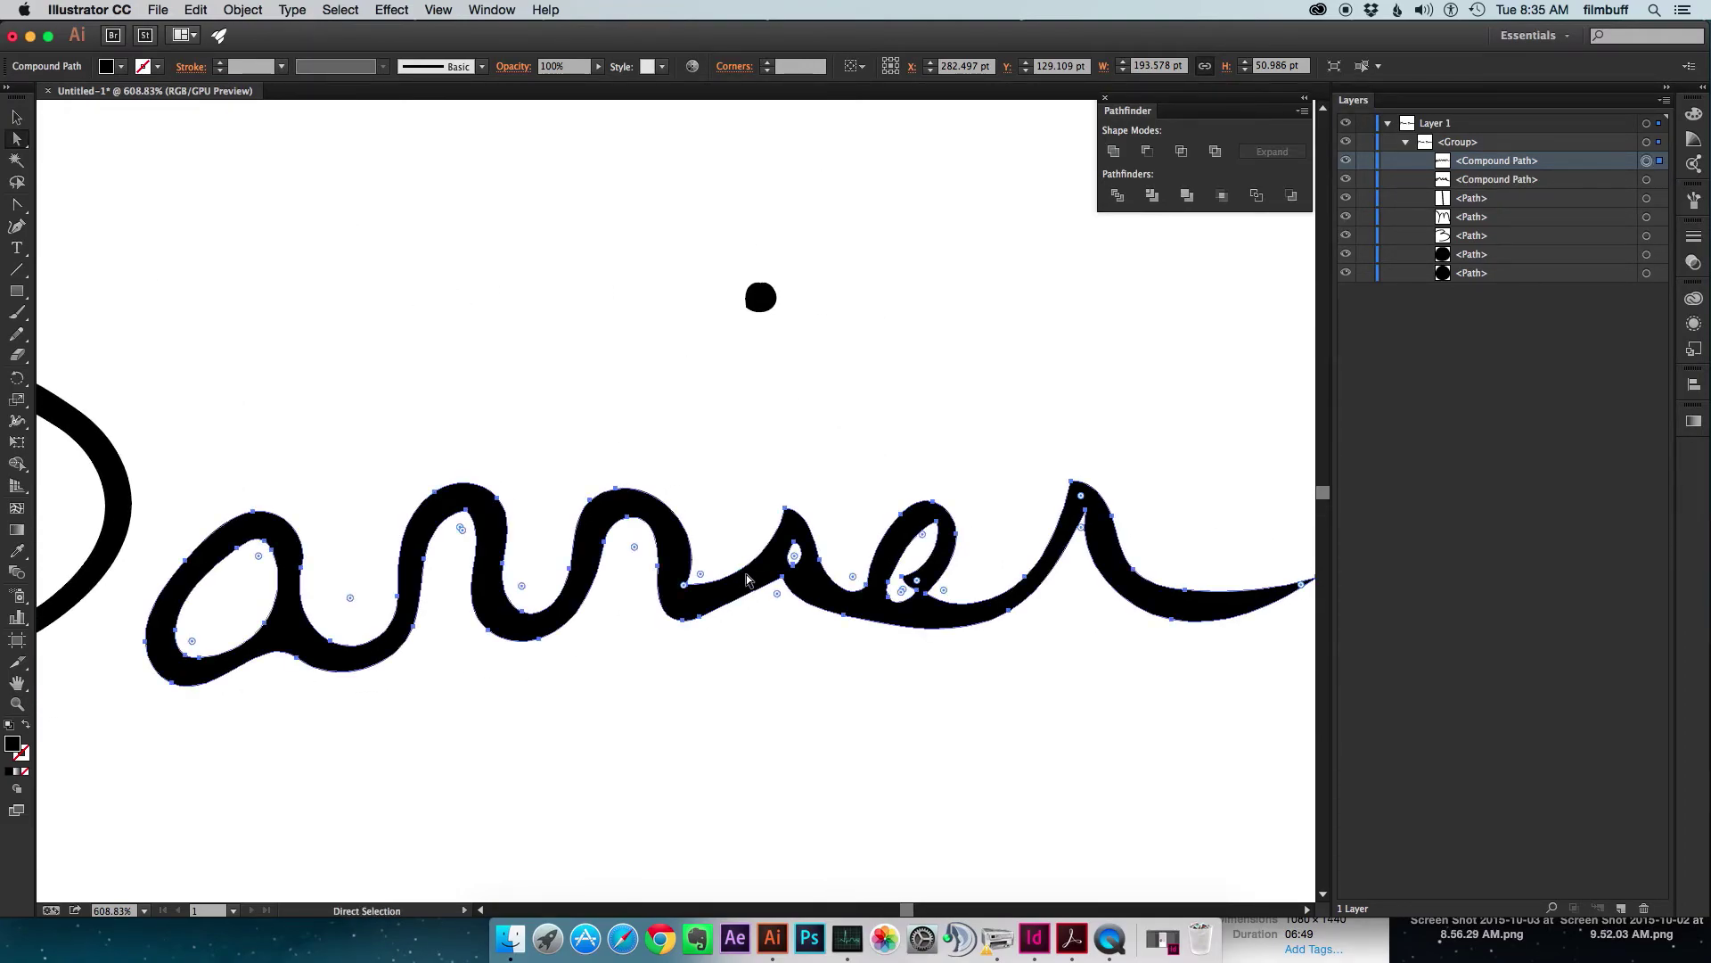
pyautogui.click(747, 579)
pyautogui.click(244, 10)
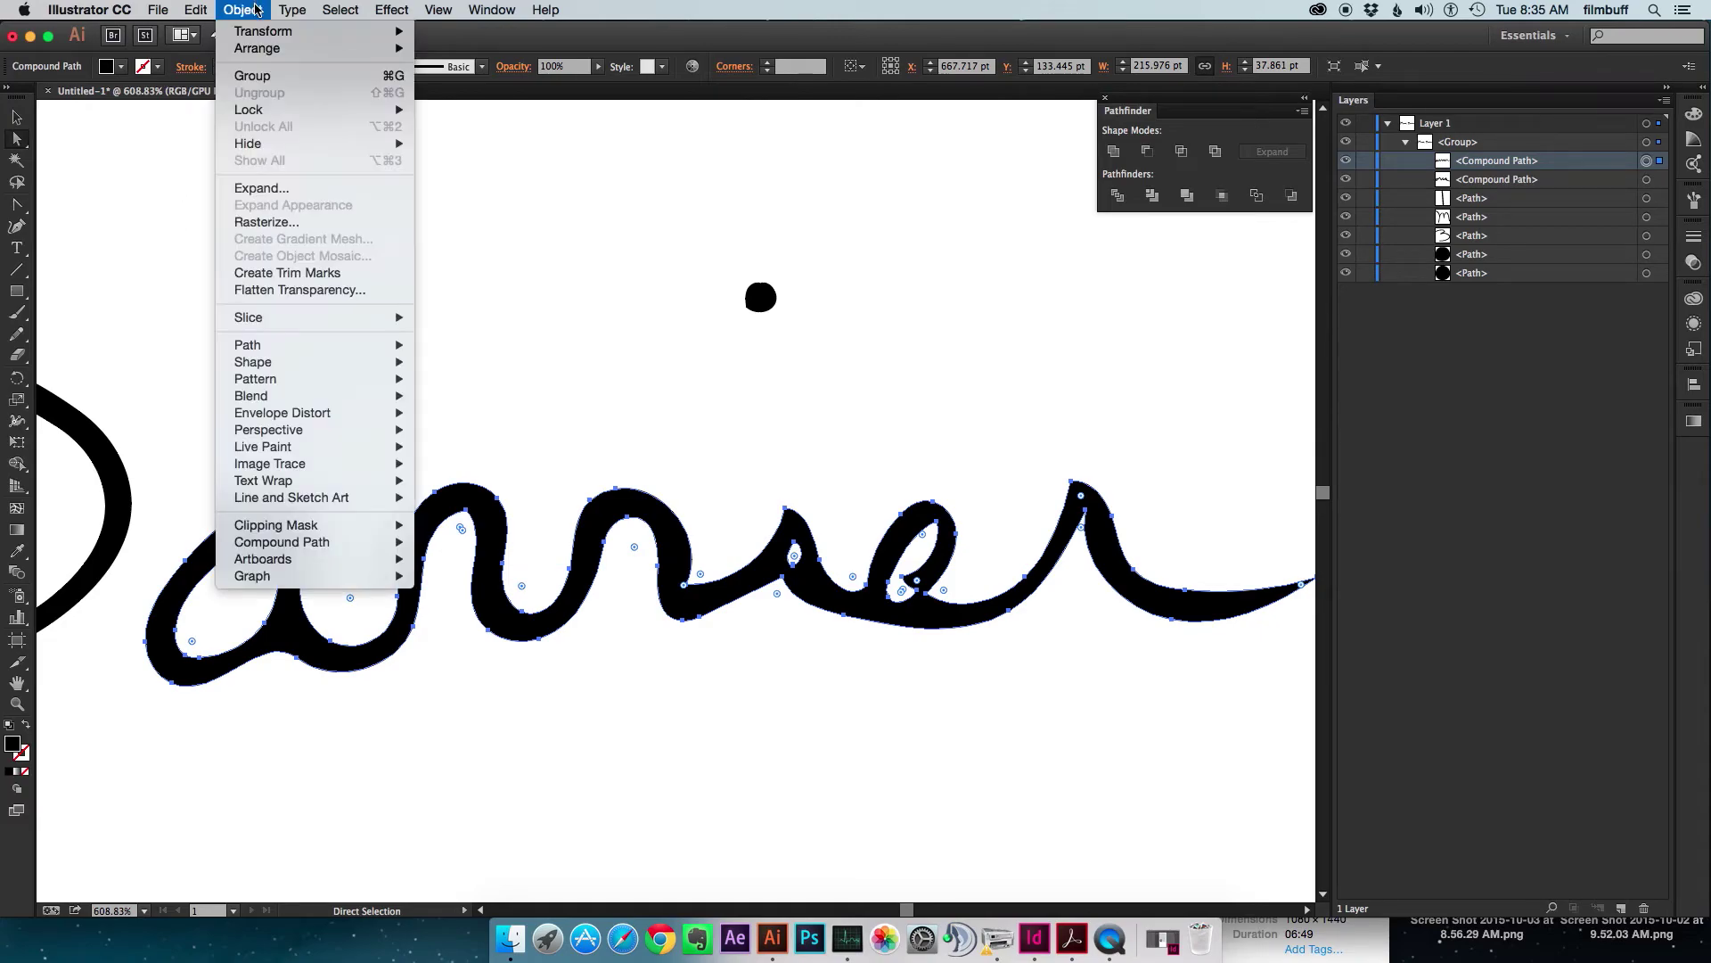
pyautogui.moveTo(321, 542)
pyautogui.click(456, 559)
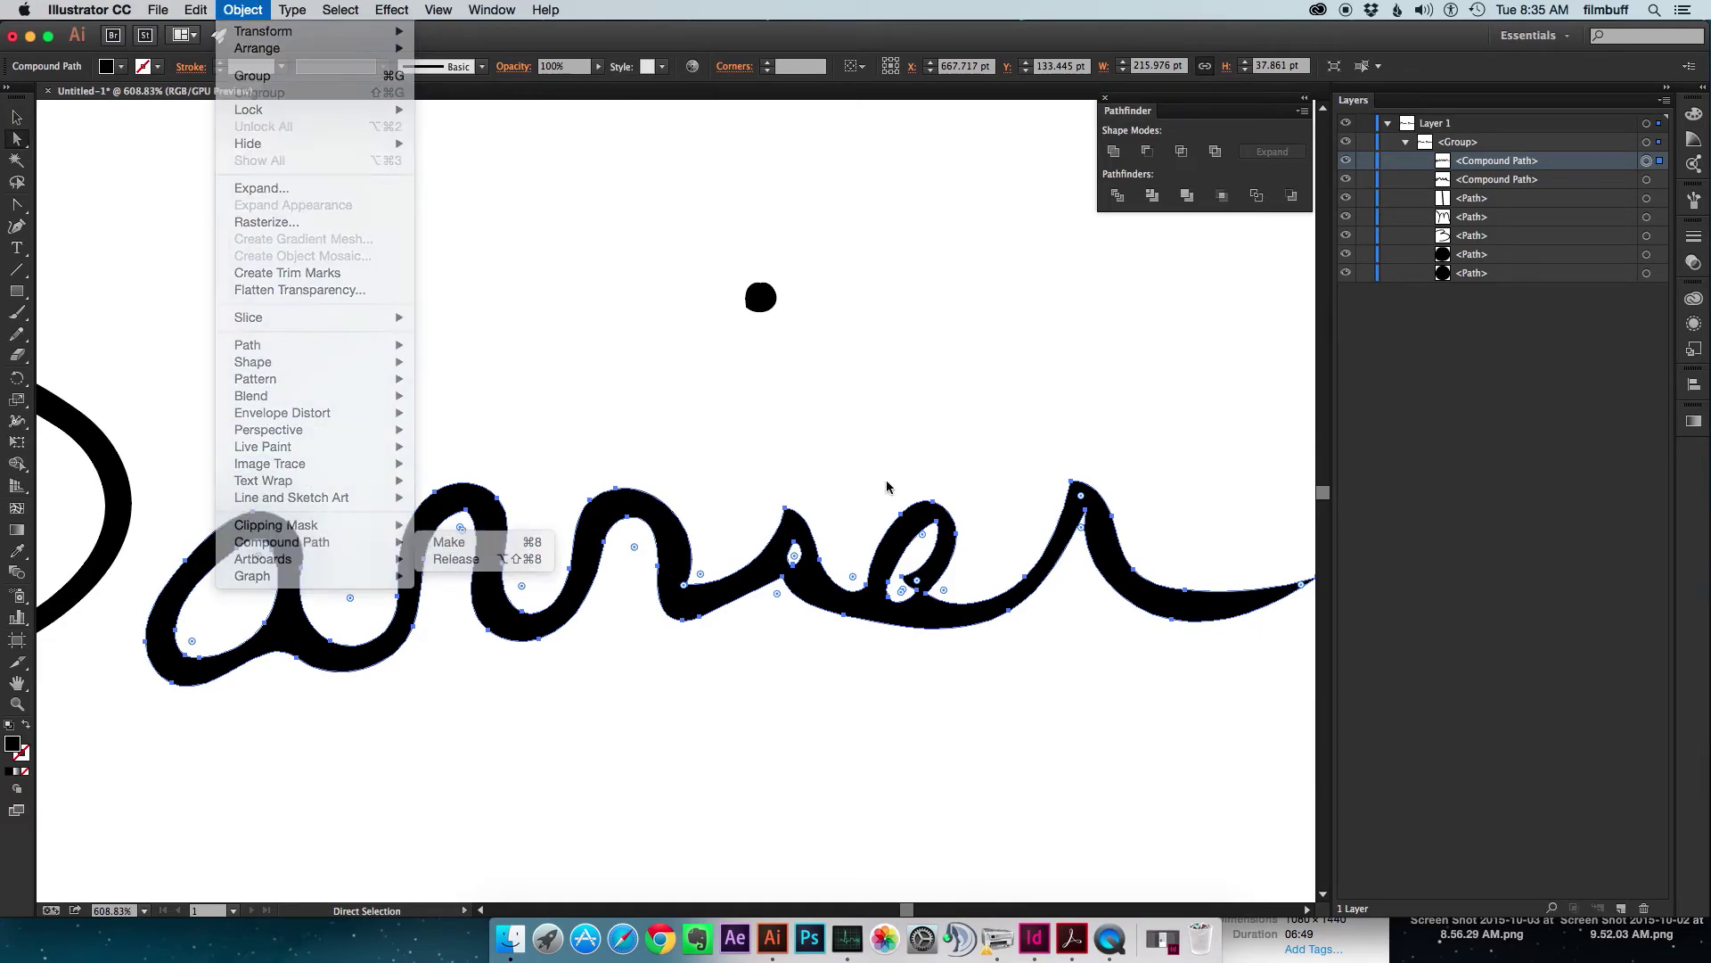
pyautogui.click(1646, 163)
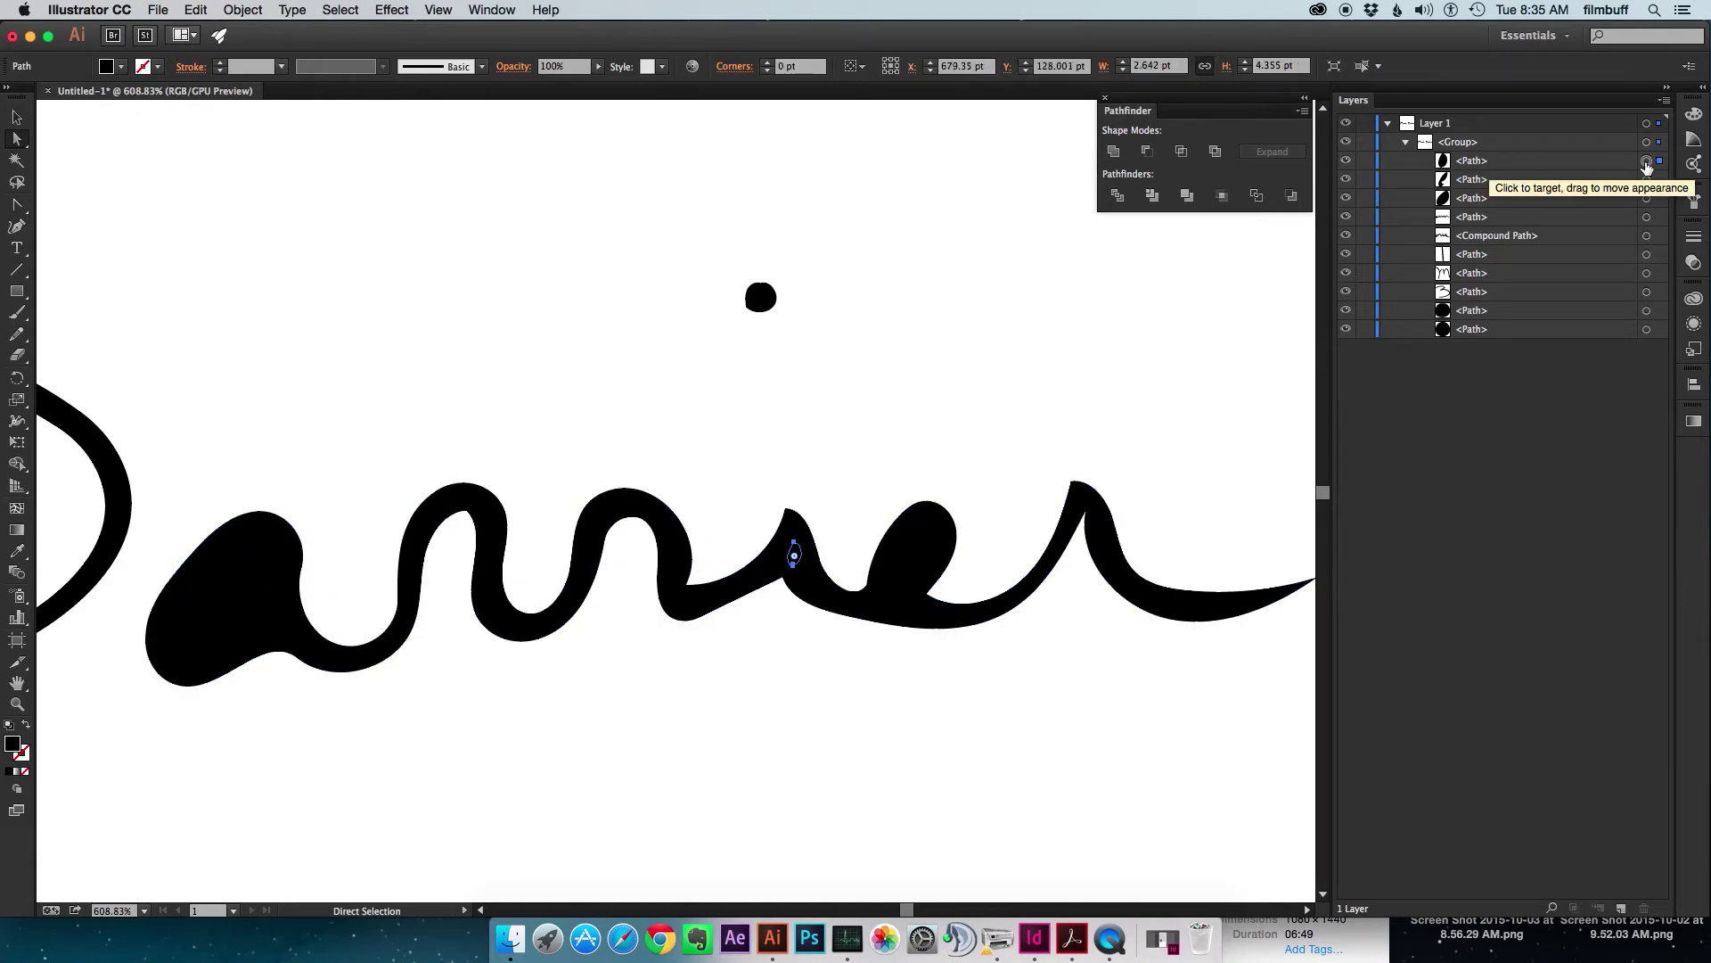
pyautogui.press('Delete')
# Delete one anchor from the small counter loop inside the e.
pyautogui.click(1646, 162)
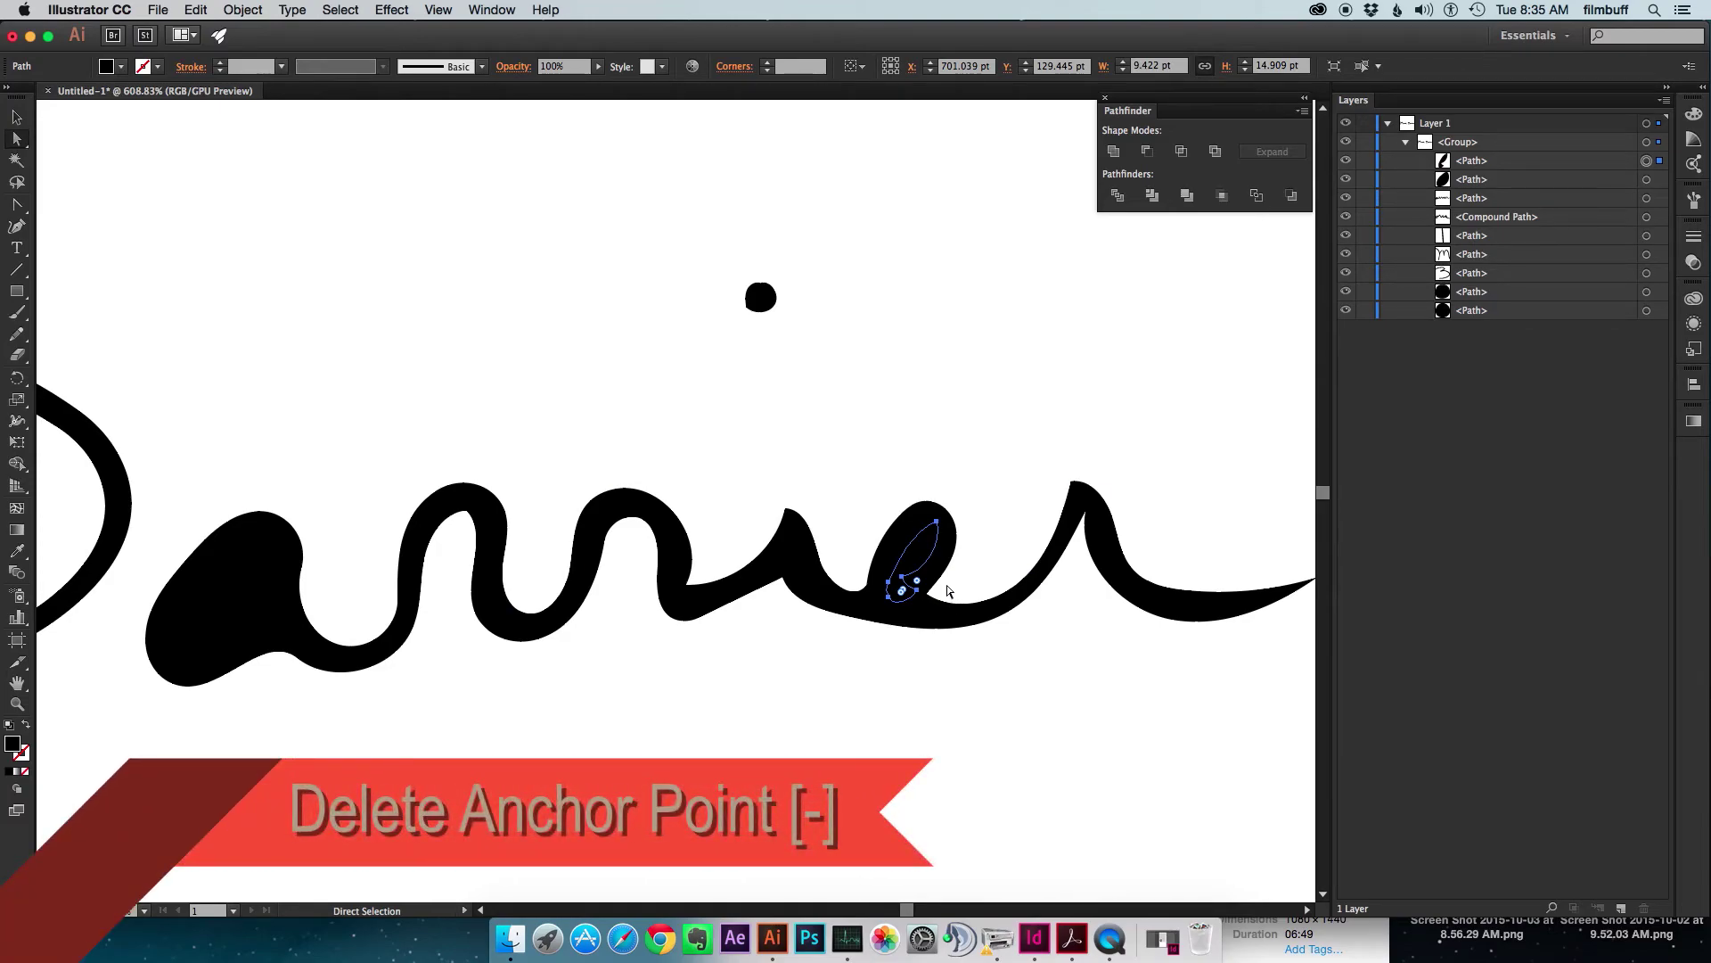
pyautogui.press('-')
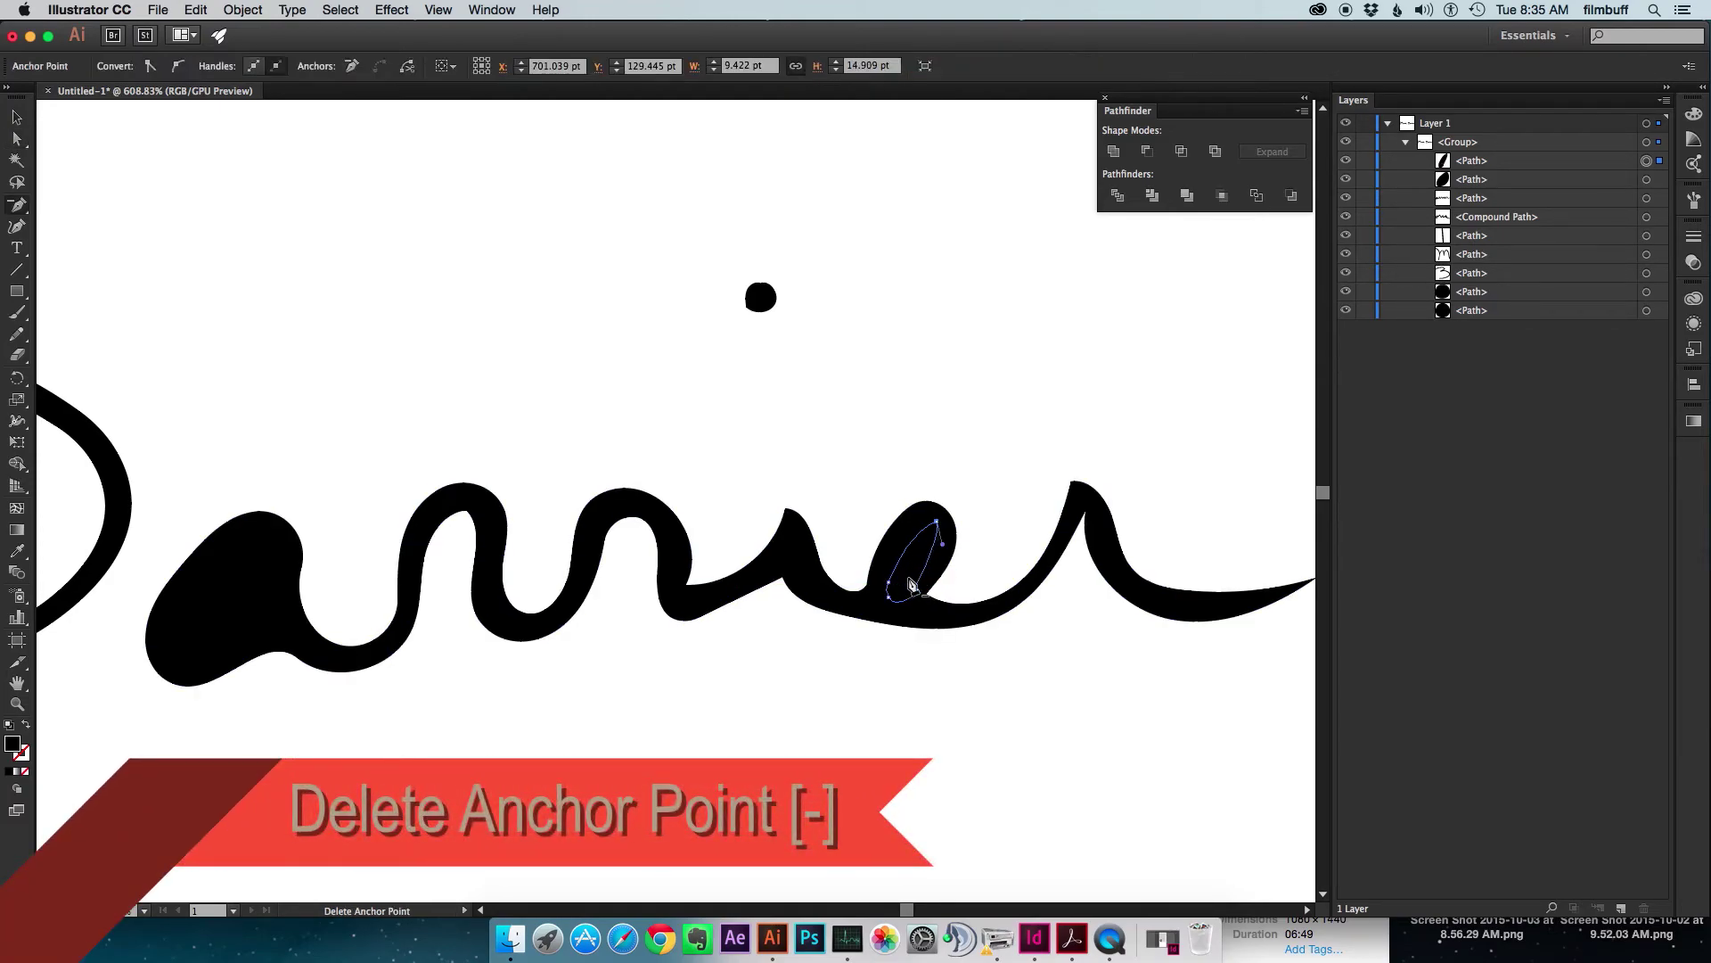
pyautogui.click(911, 585)
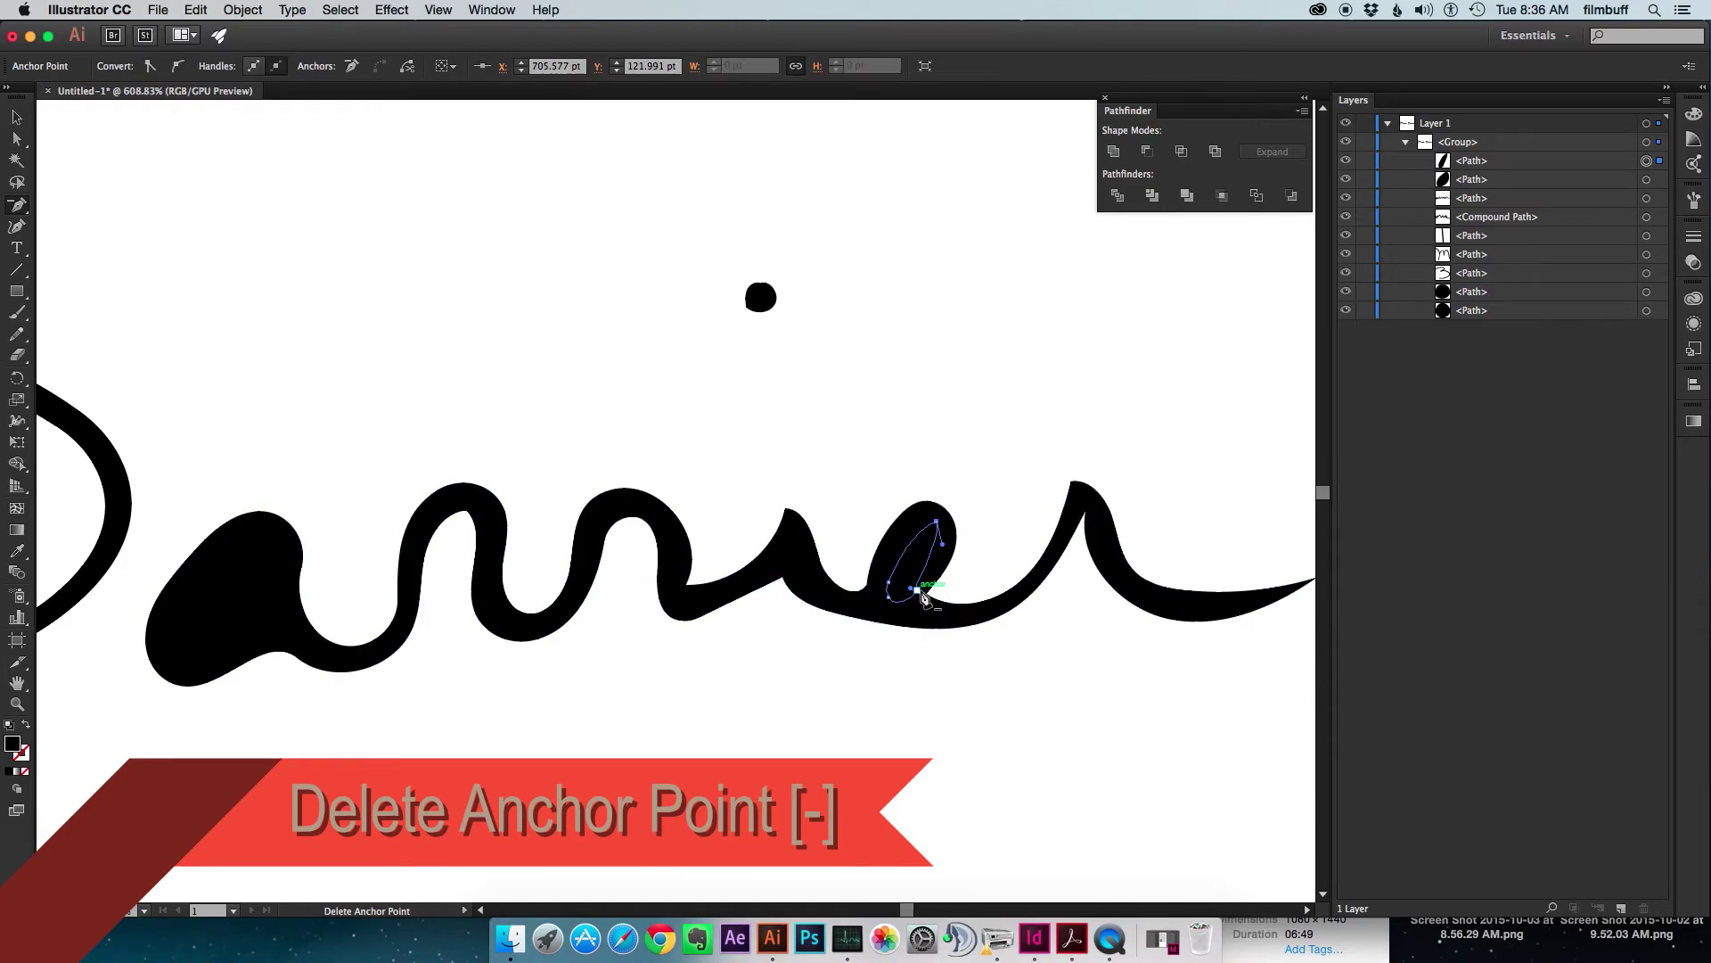
pyautogui.click(924, 597)
# Rotate and nudge the counter loop into the e, then add the main stroke to the selection.
pyautogui.press('v')
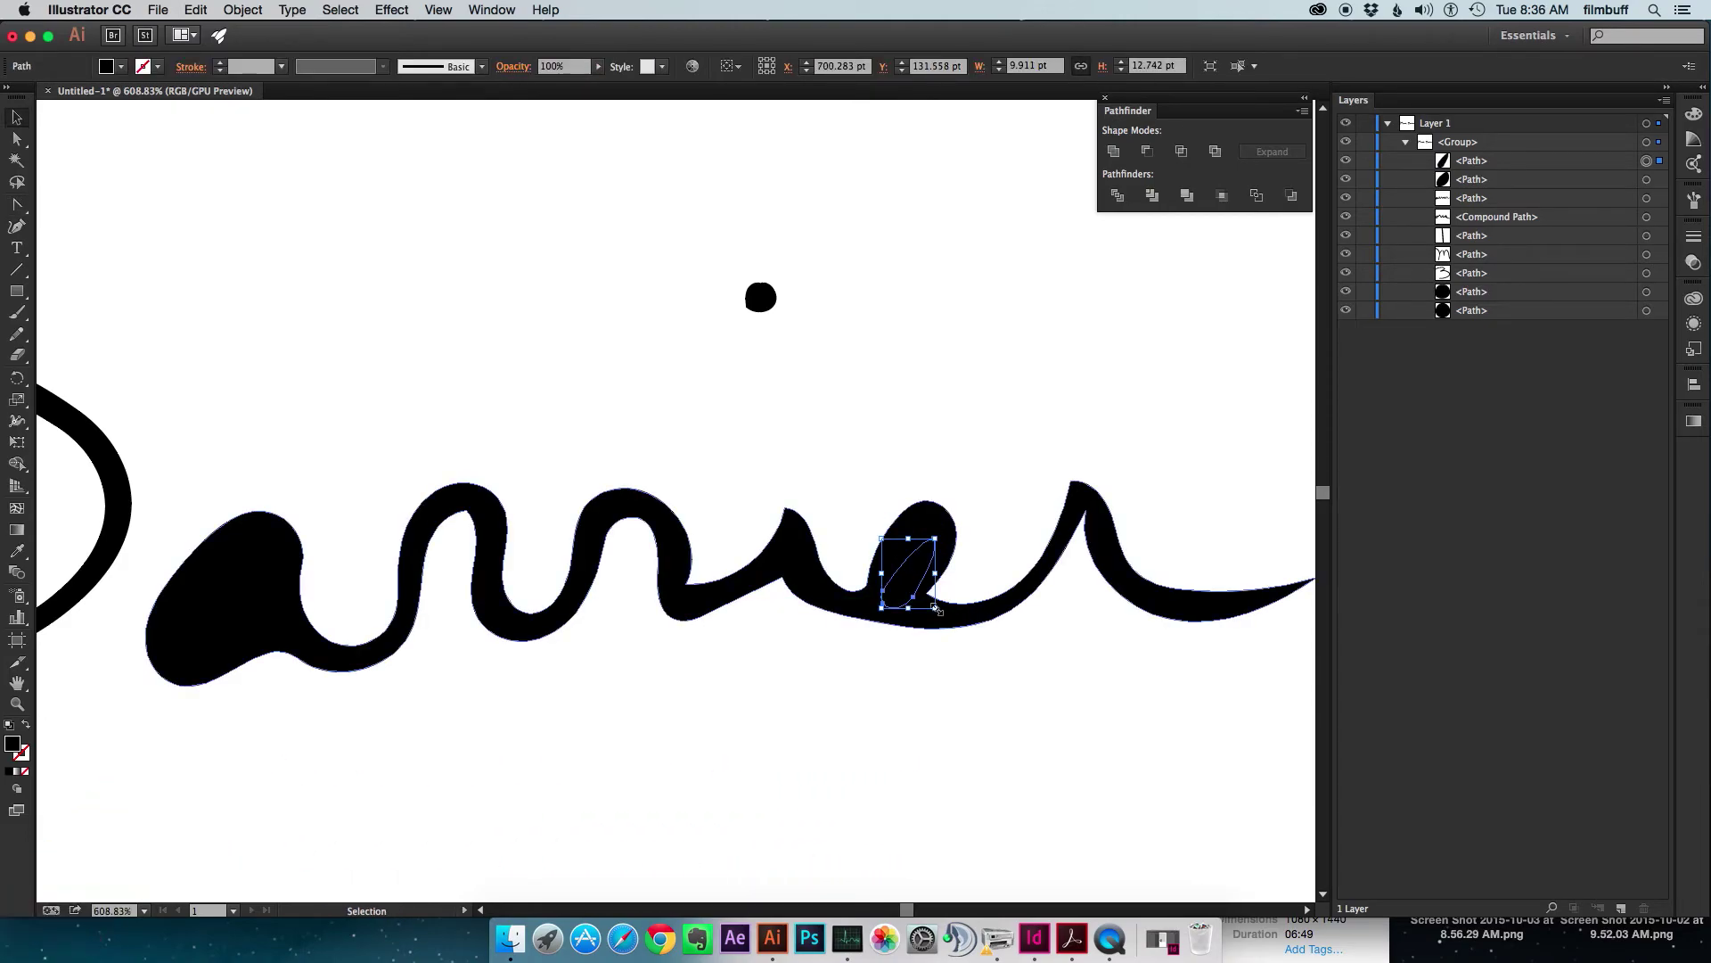
pyautogui.press('Up')
pyautogui.press('Up')
pyautogui.press('Up')
pyautogui.moveTo(940, 600); pyautogui.dragTo(872, 509)
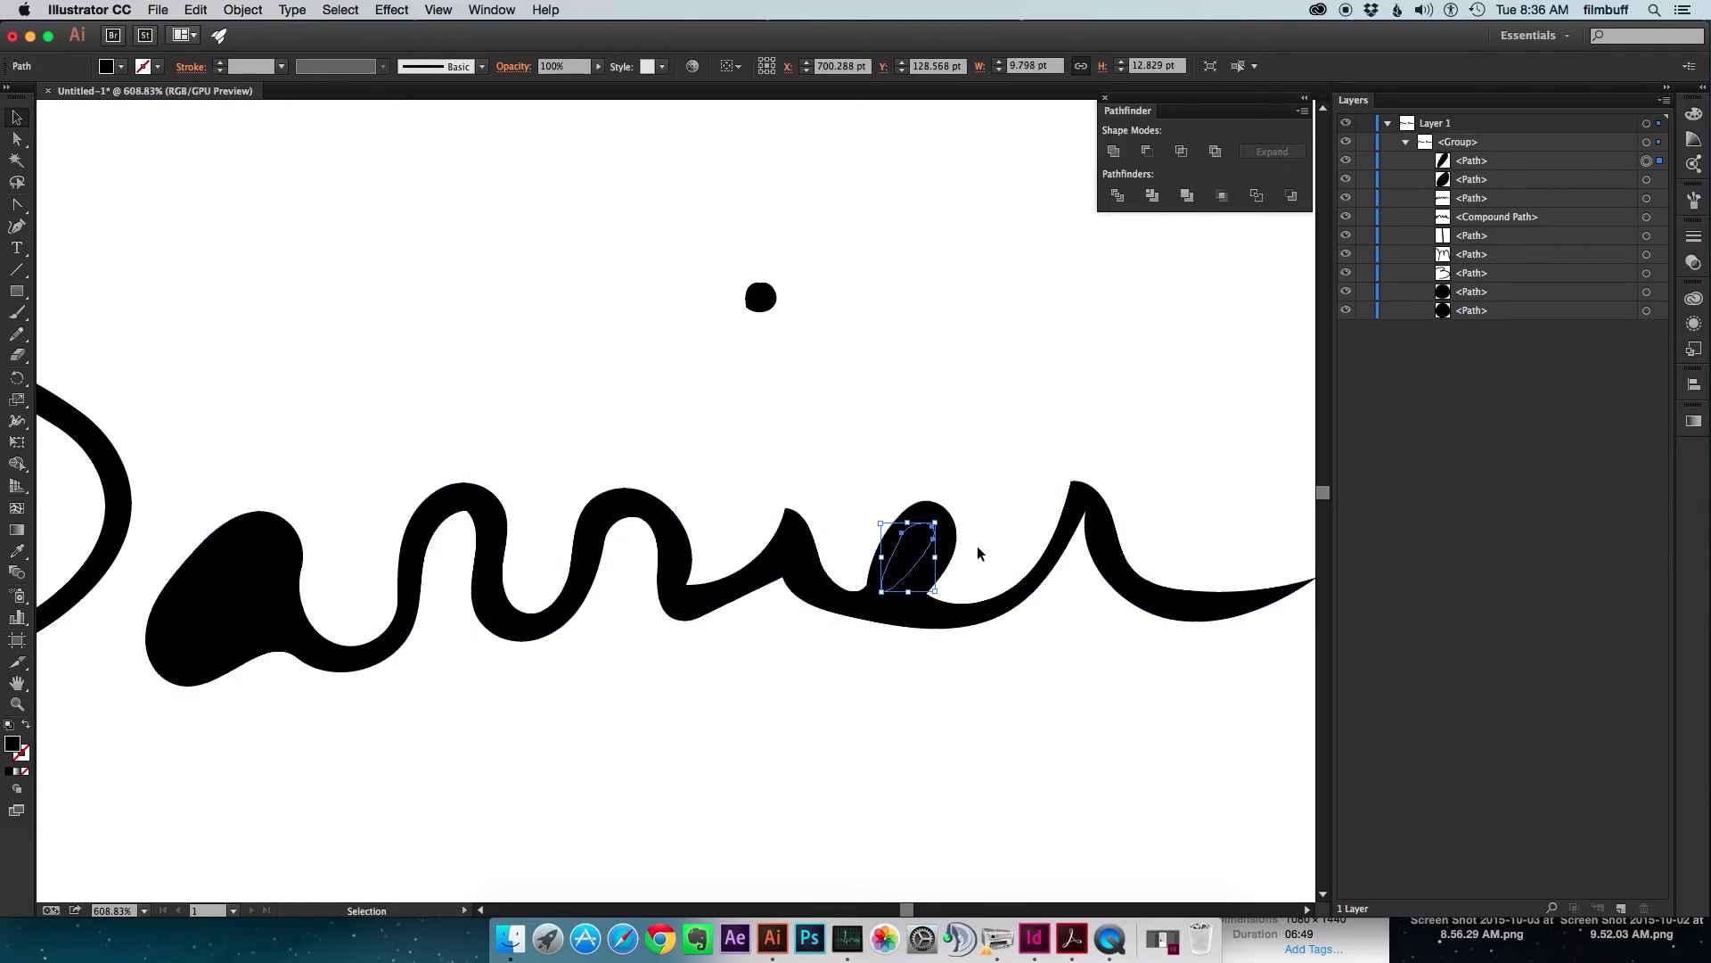
pyautogui.press('Right')
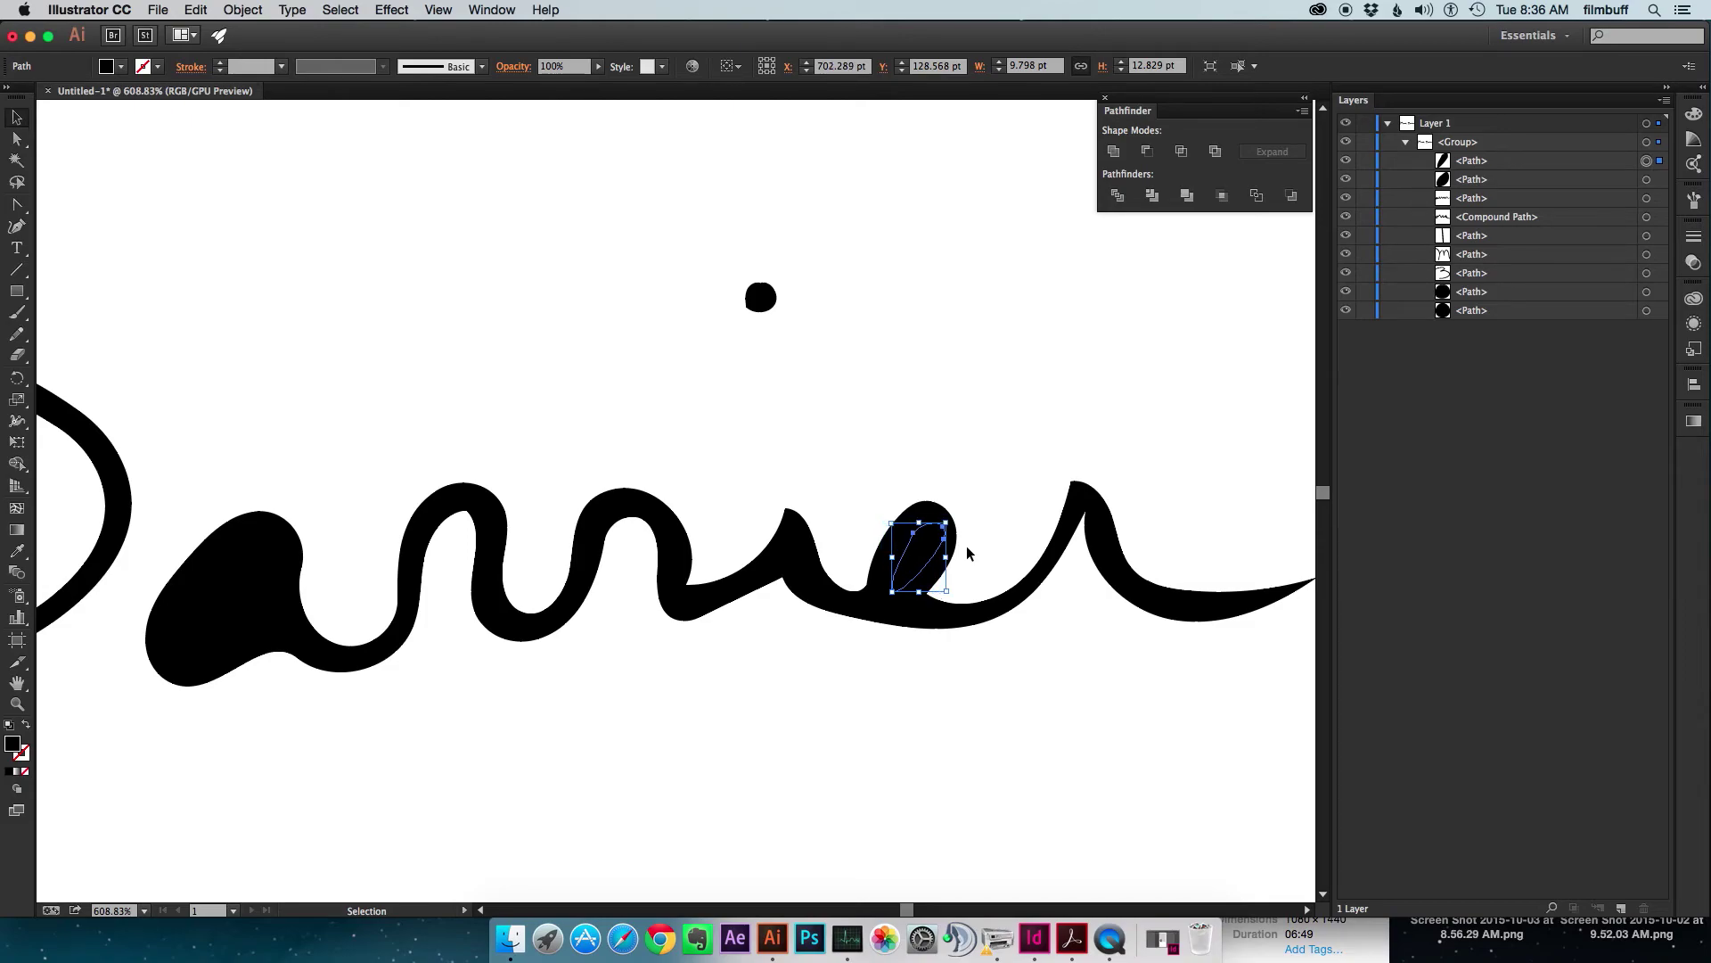
pyautogui.press('Down')
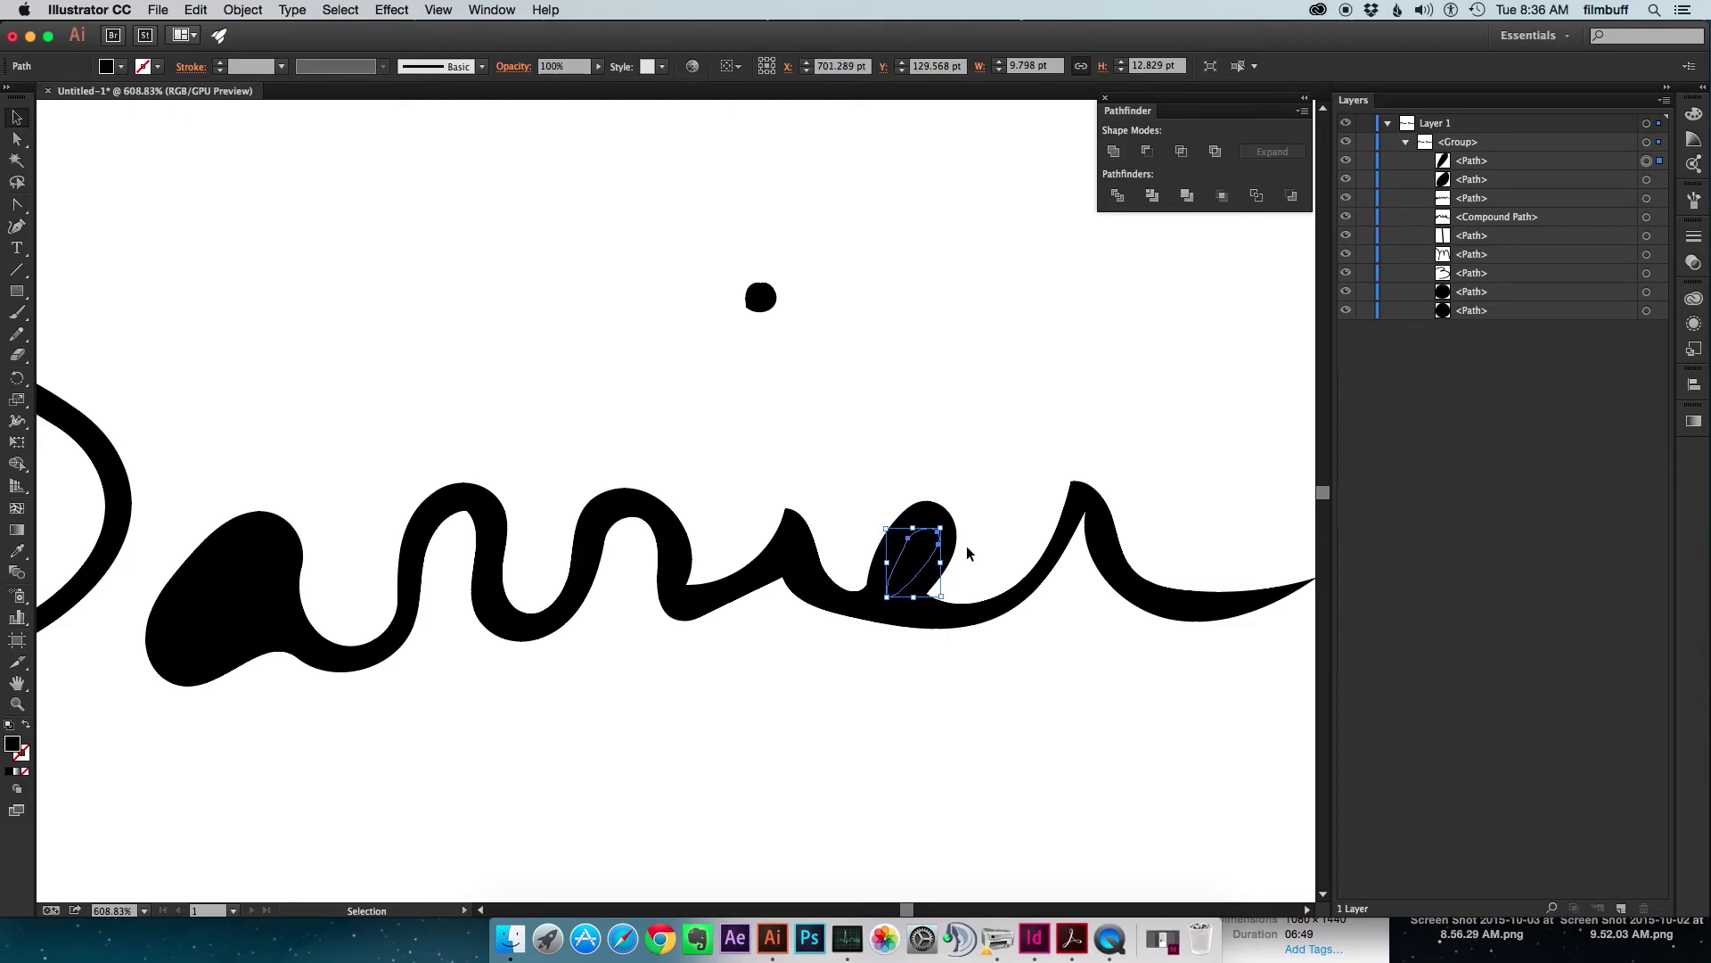
pyautogui.keyDown('shift'); pyautogui.click(963, 547); pyautogui.keyUp('shift')
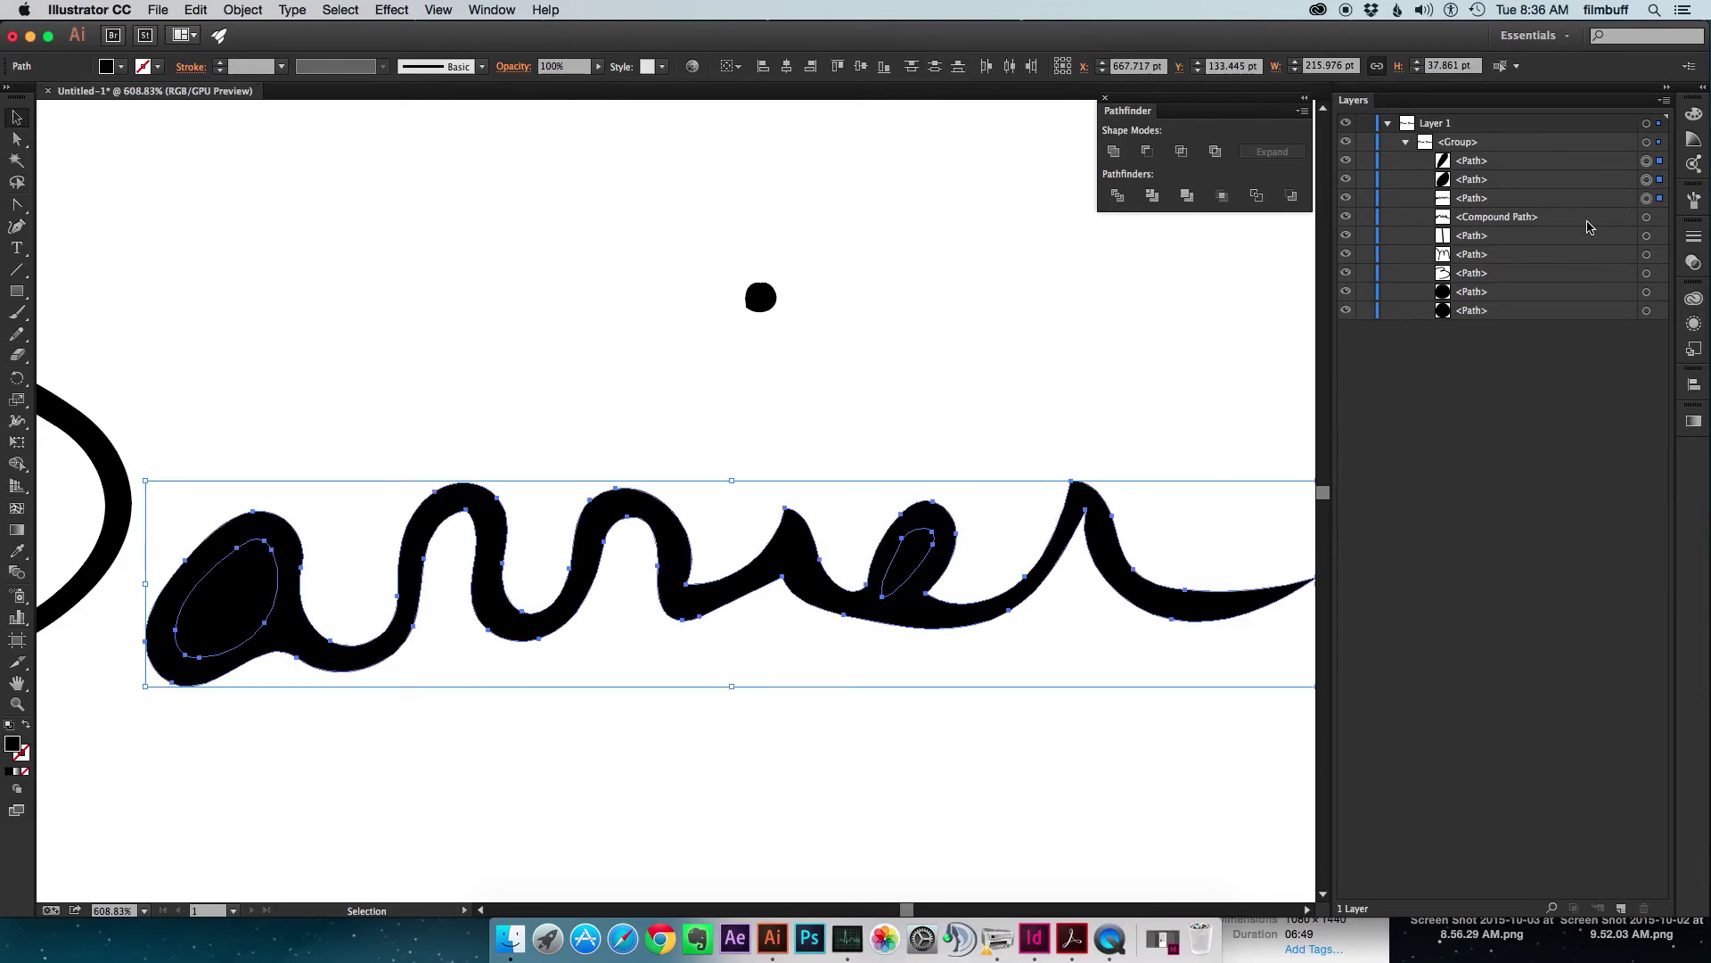
# Cut the a and e counters out with Minus Front, then reshape the e counter's anchor.
pyautogui.click(1148, 151)
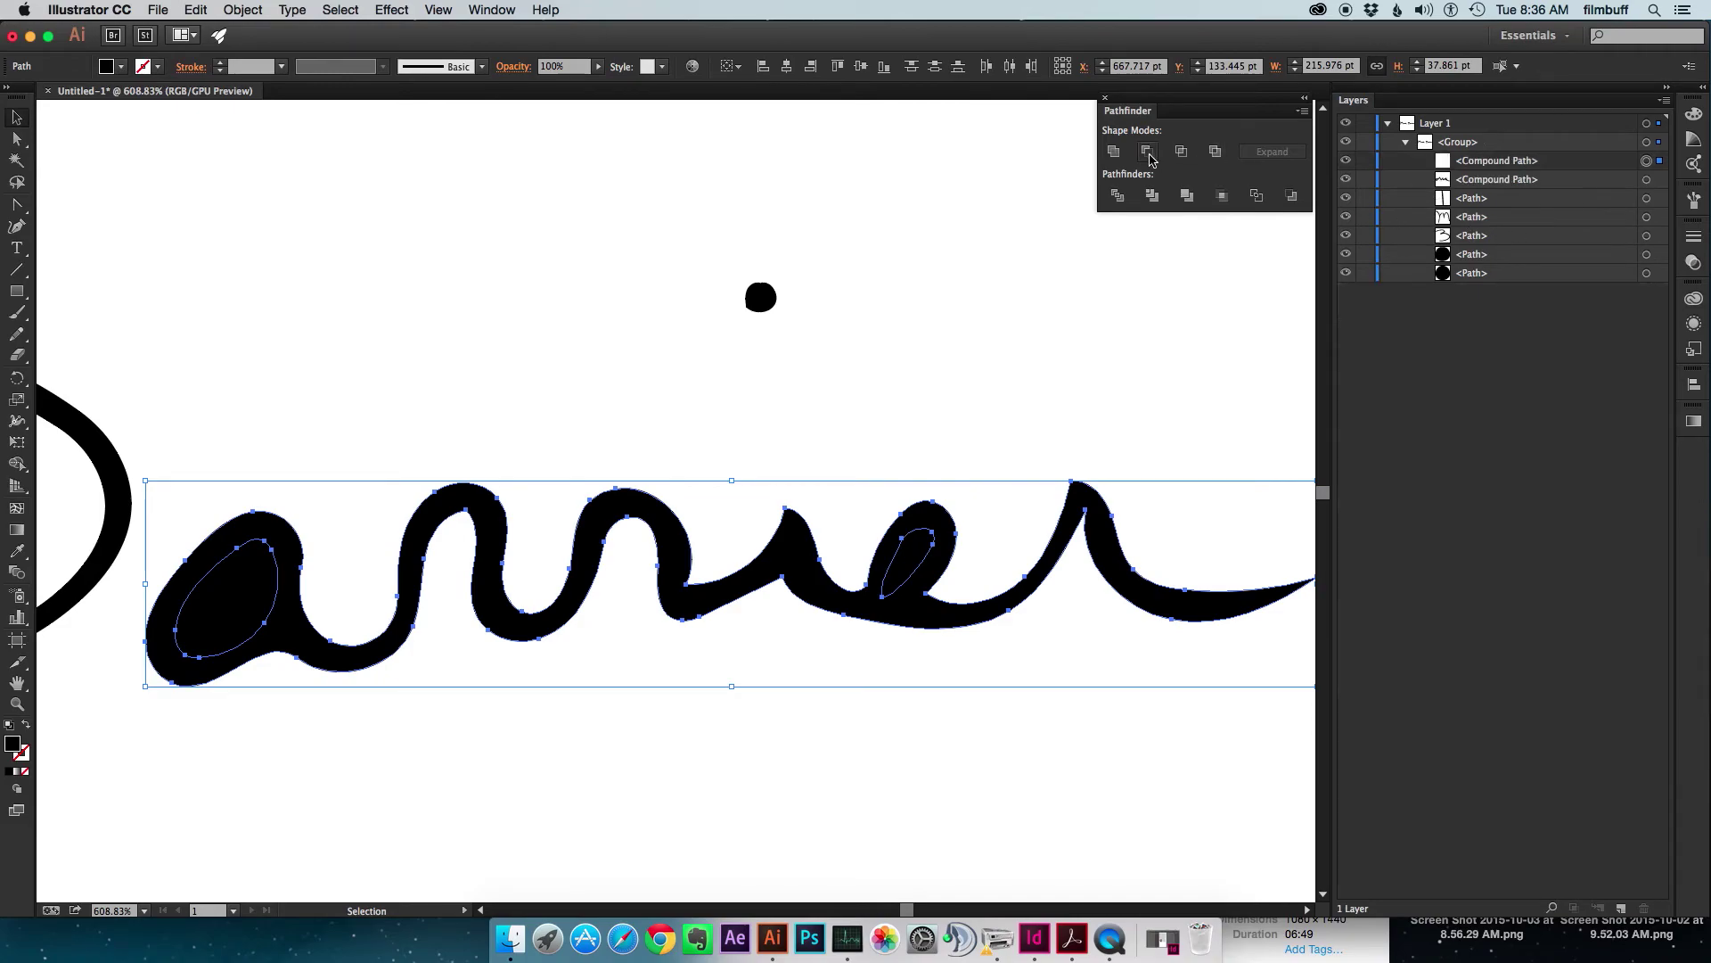
pyautogui.click(980, 395)
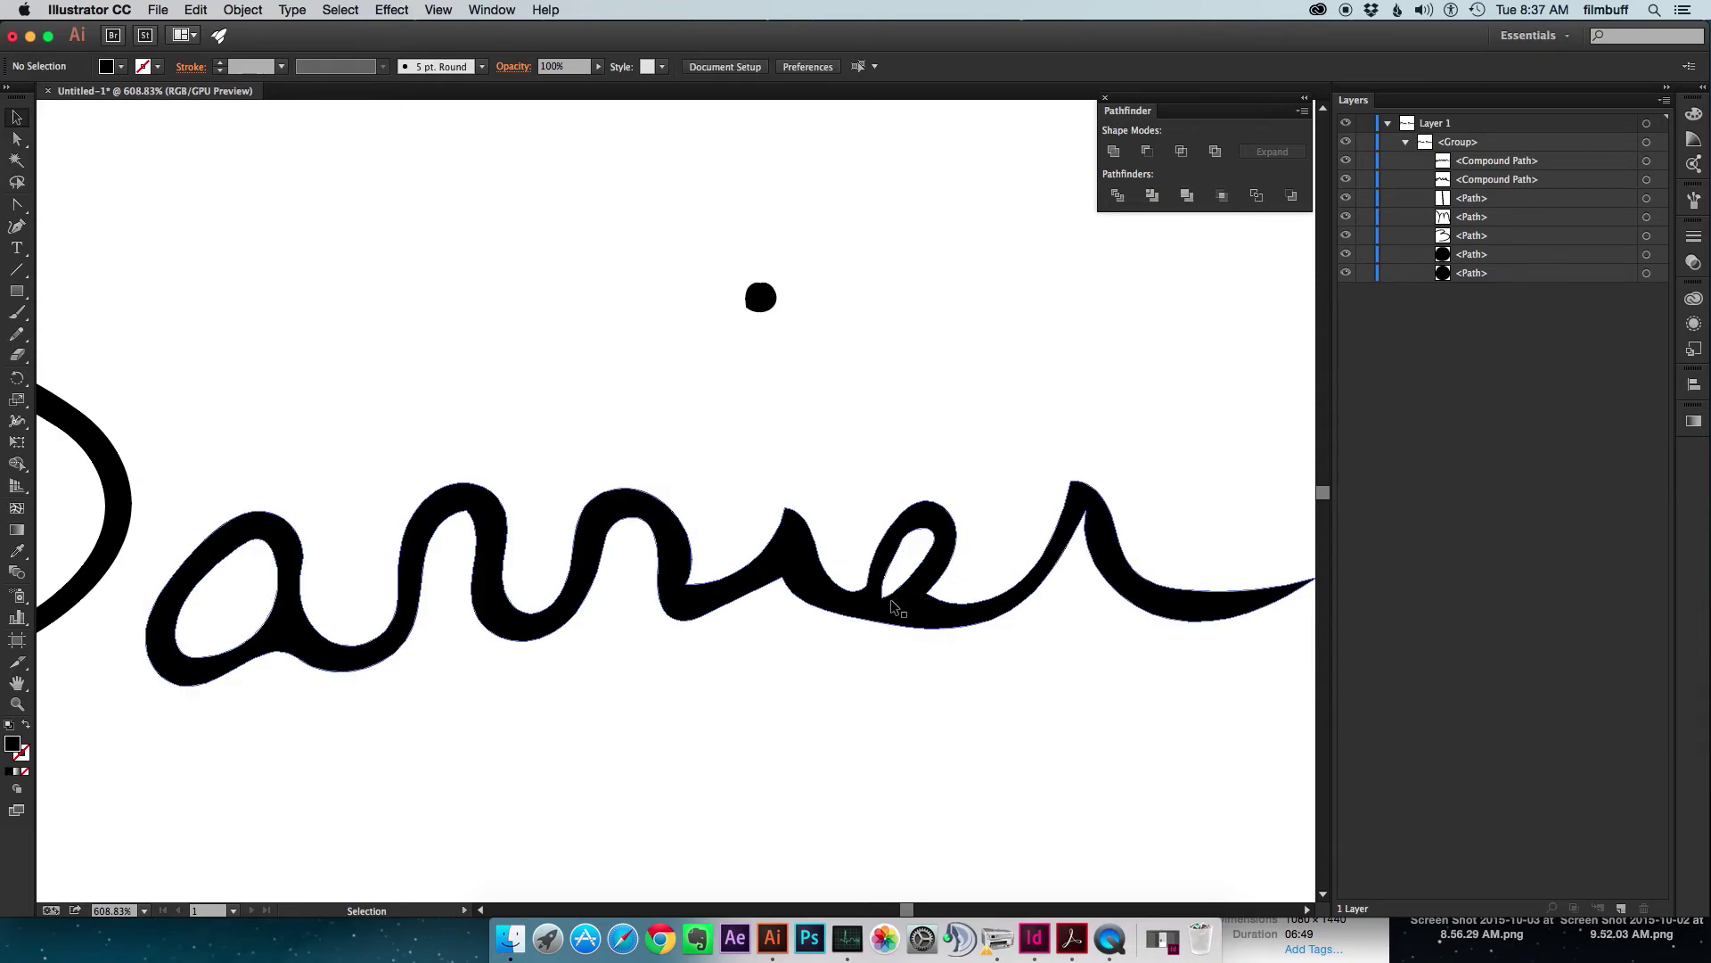
pyautogui.press('a')
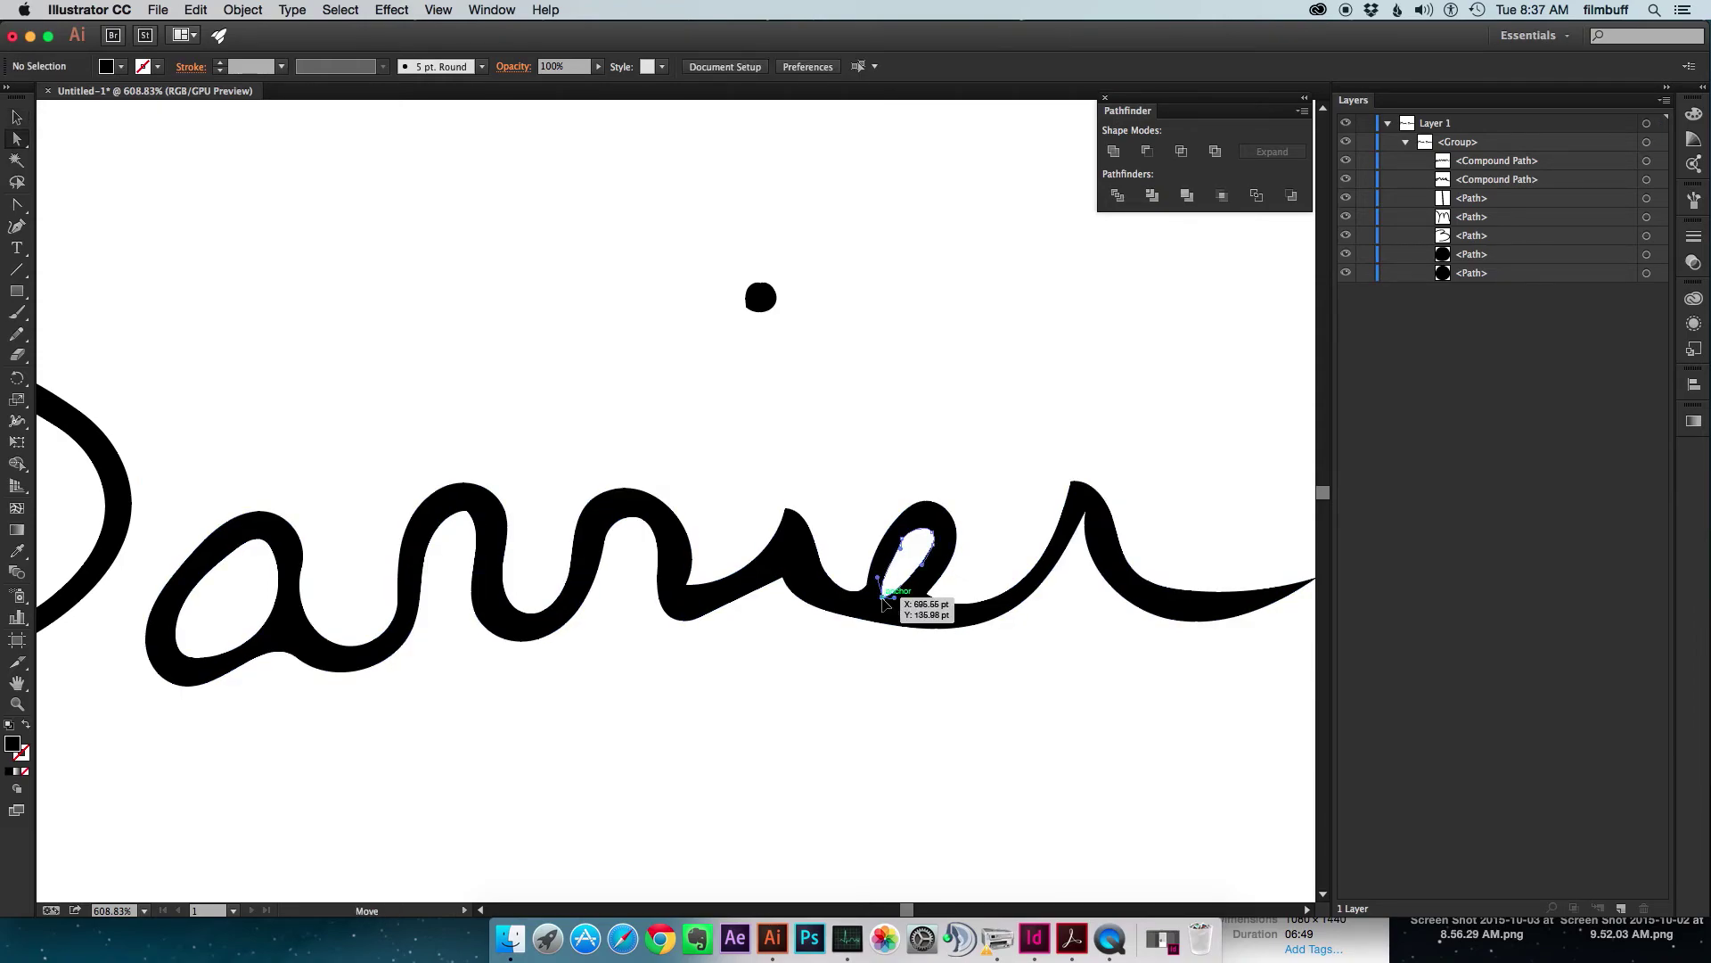
pyautogui.click(883, 598)
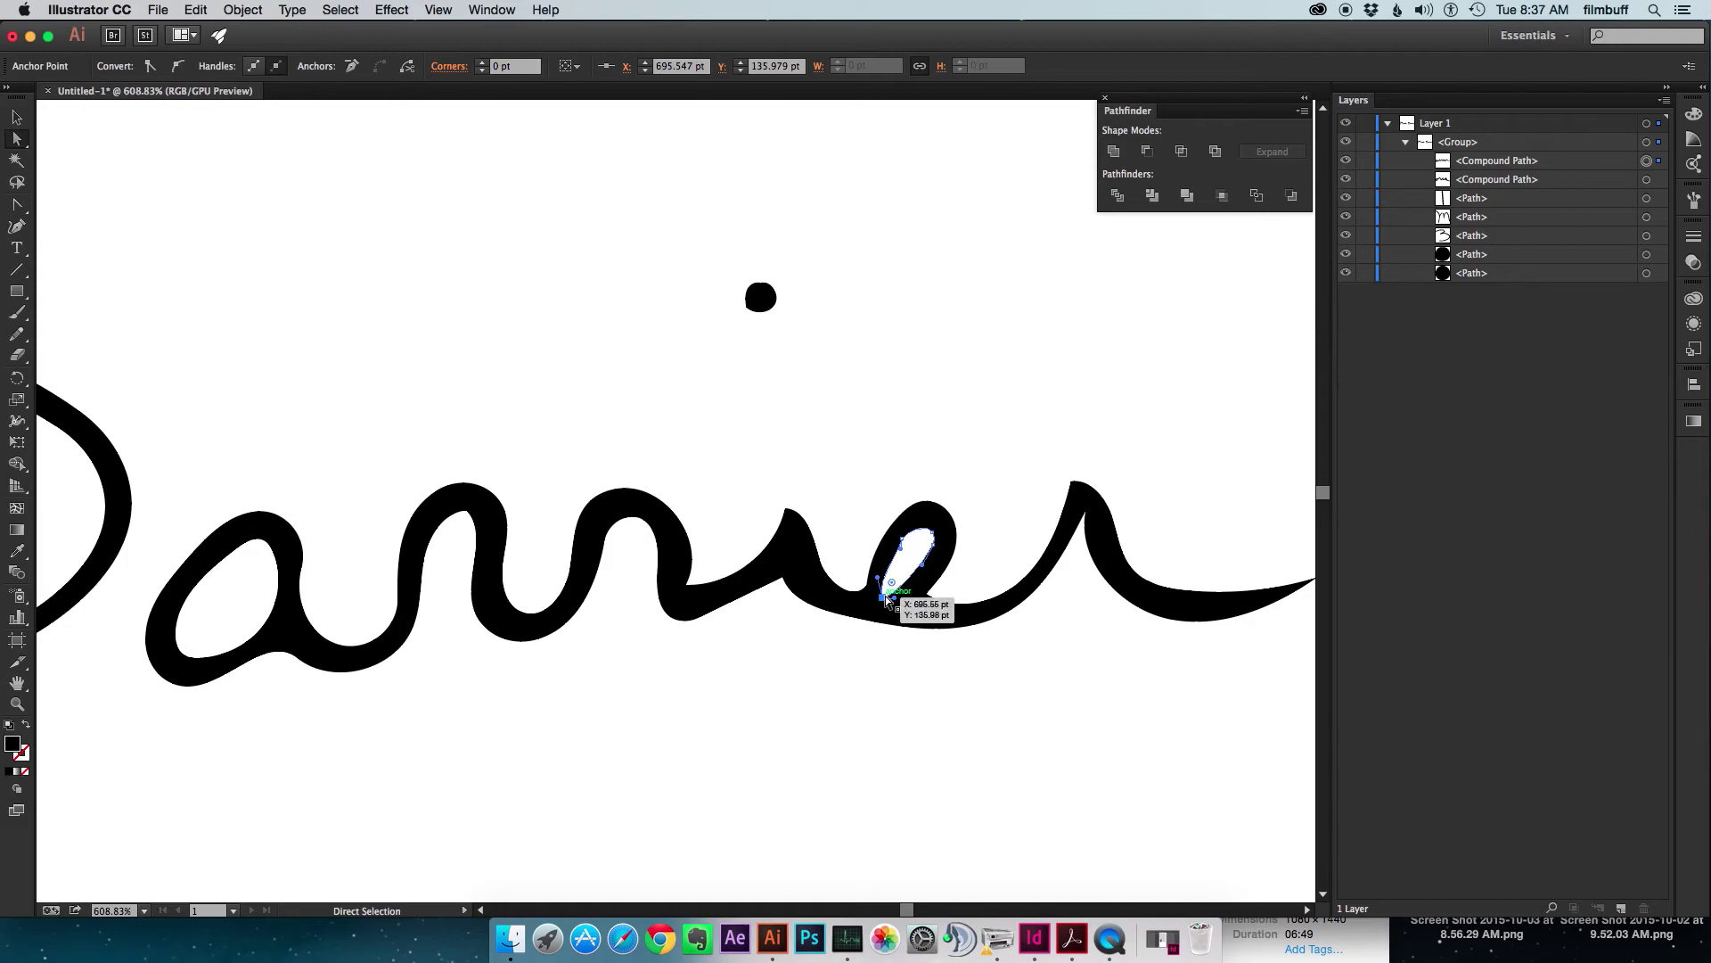
pyautogui.moveTo(885, 599); pyautogui.dragTo(891, 589)
# Round off the tail's sharp tip and the corner at the top of the r.
pyautogui.hscroll(5, 1245, 574)
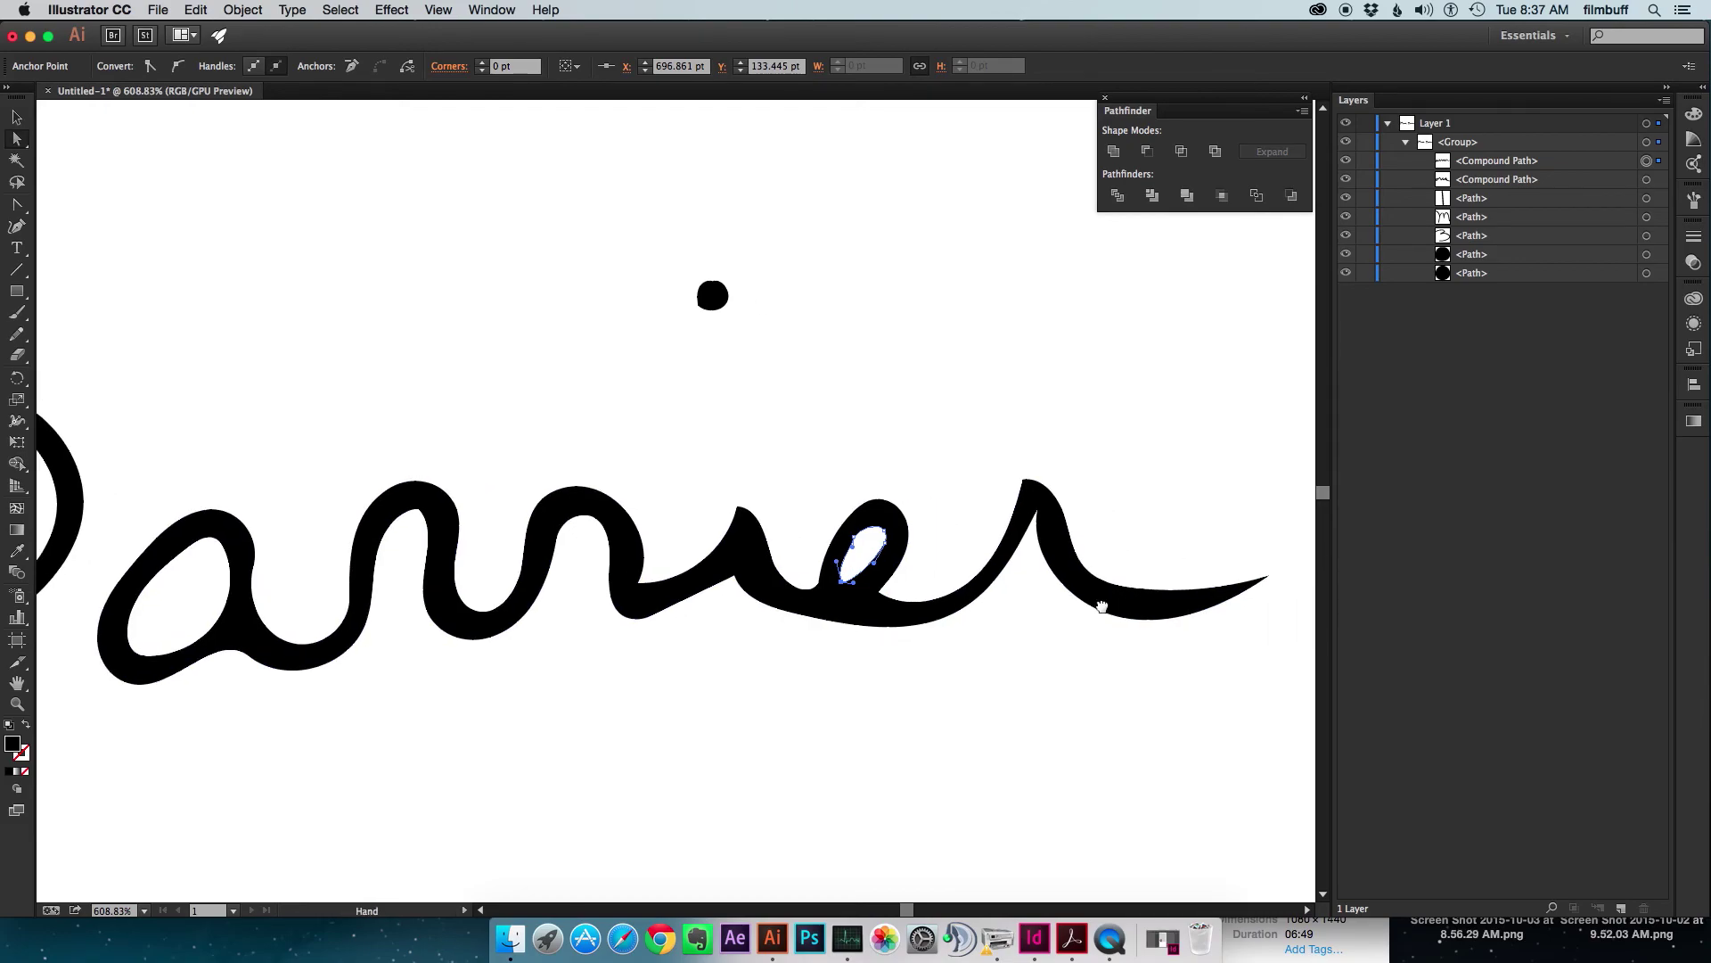
pyautogui.click(1141, 618)
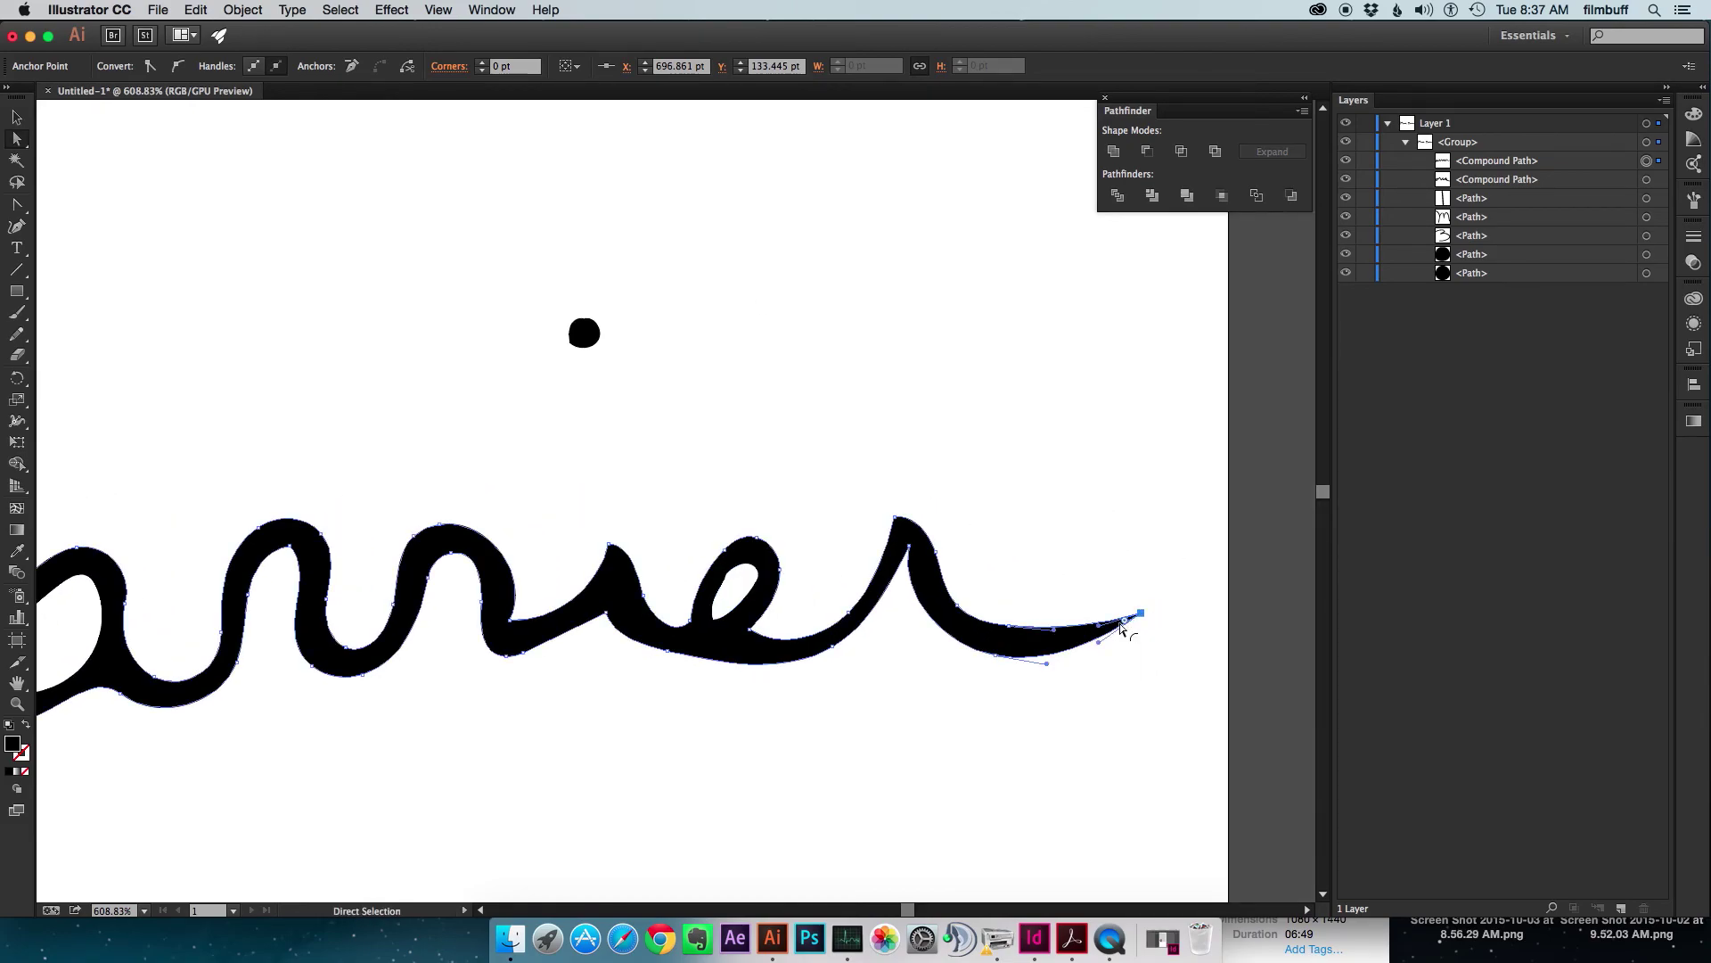
pyautogui.moveTo(1121, 618); pyautogui.dragTo(1103, 624)
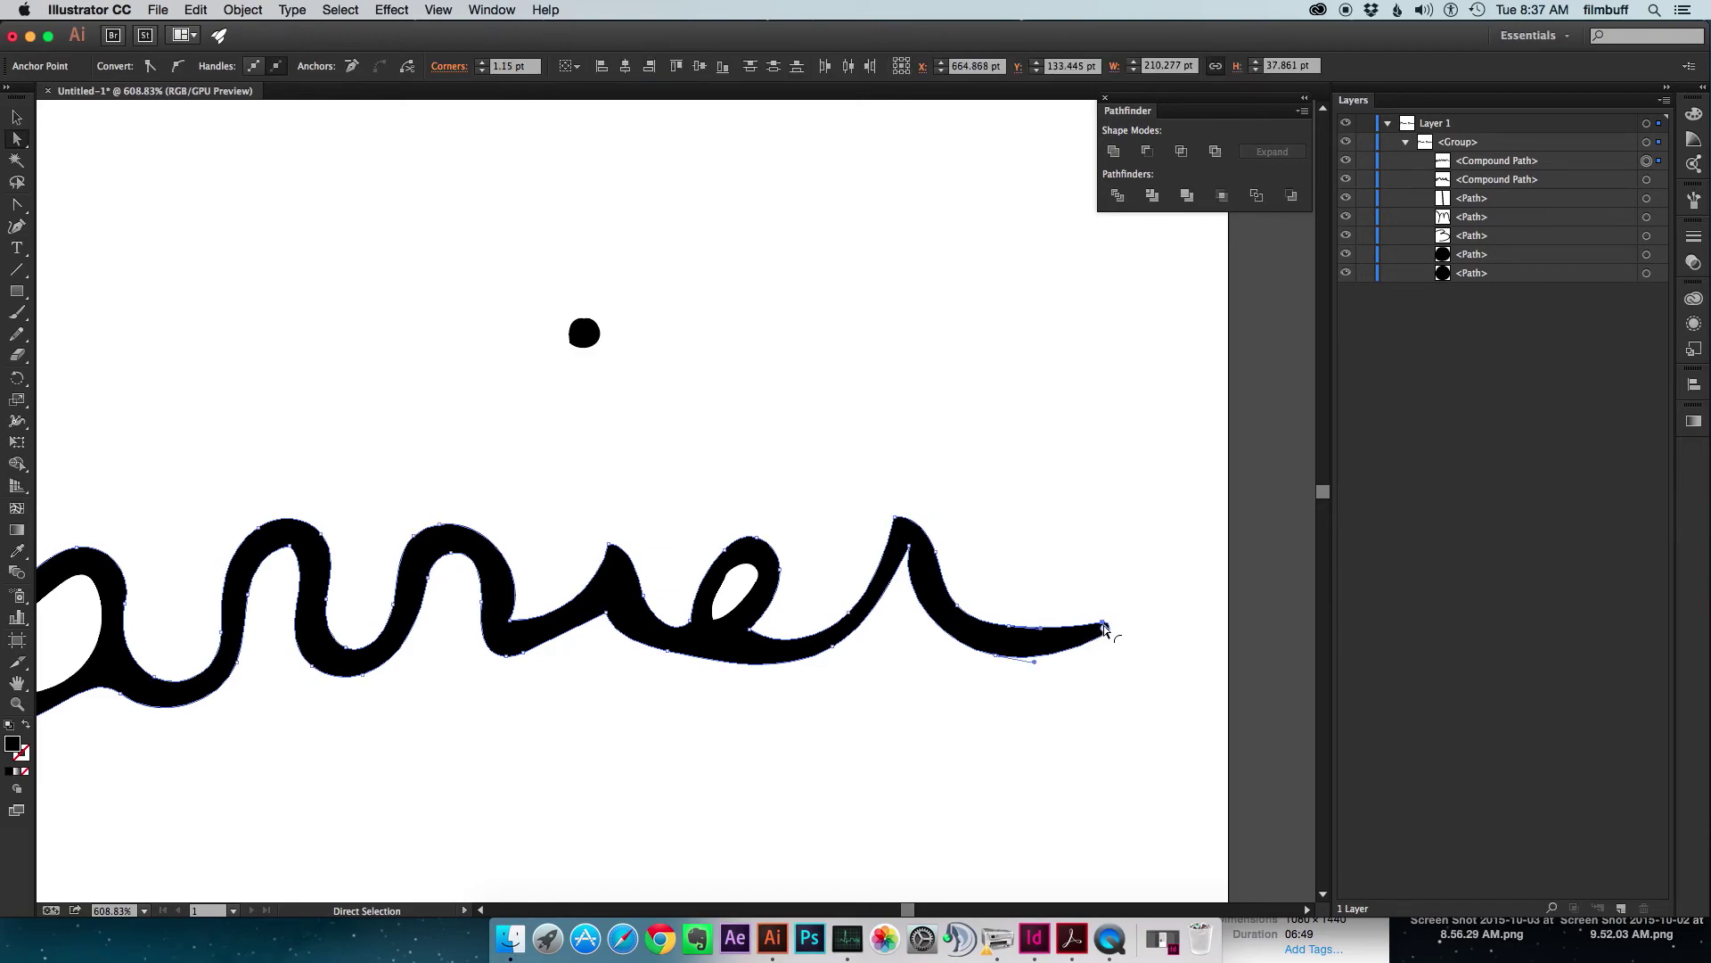
pyautogui.click(909, 546)
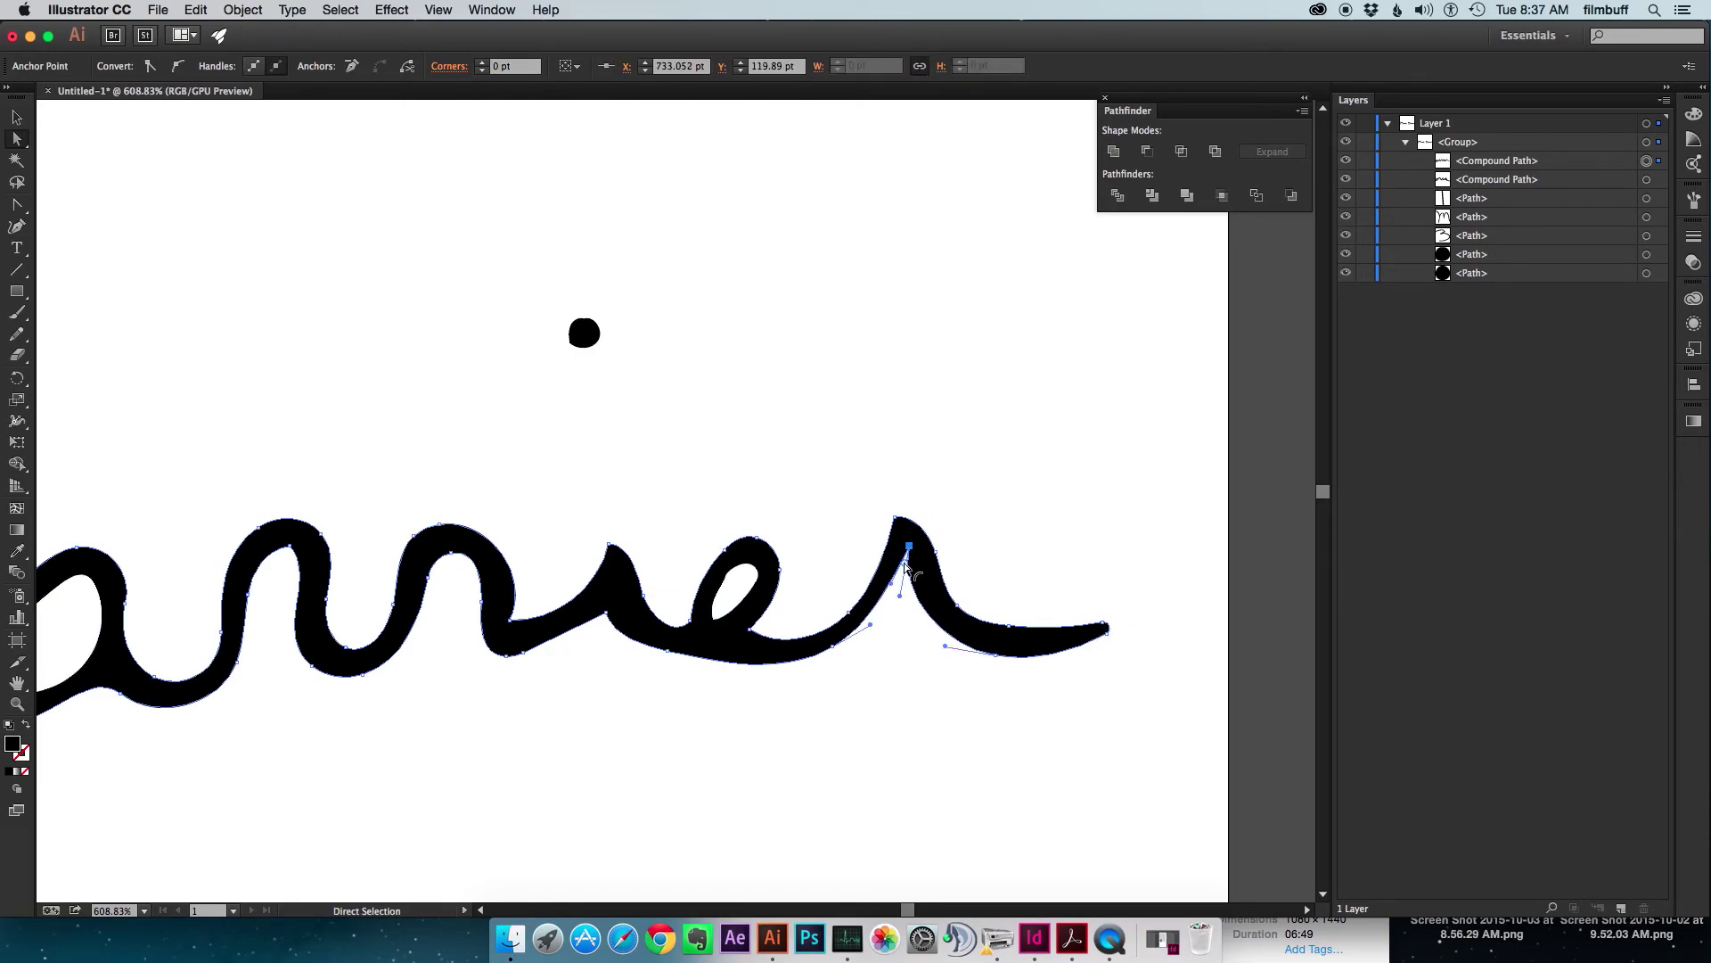
pyautogui.click(939, 554)
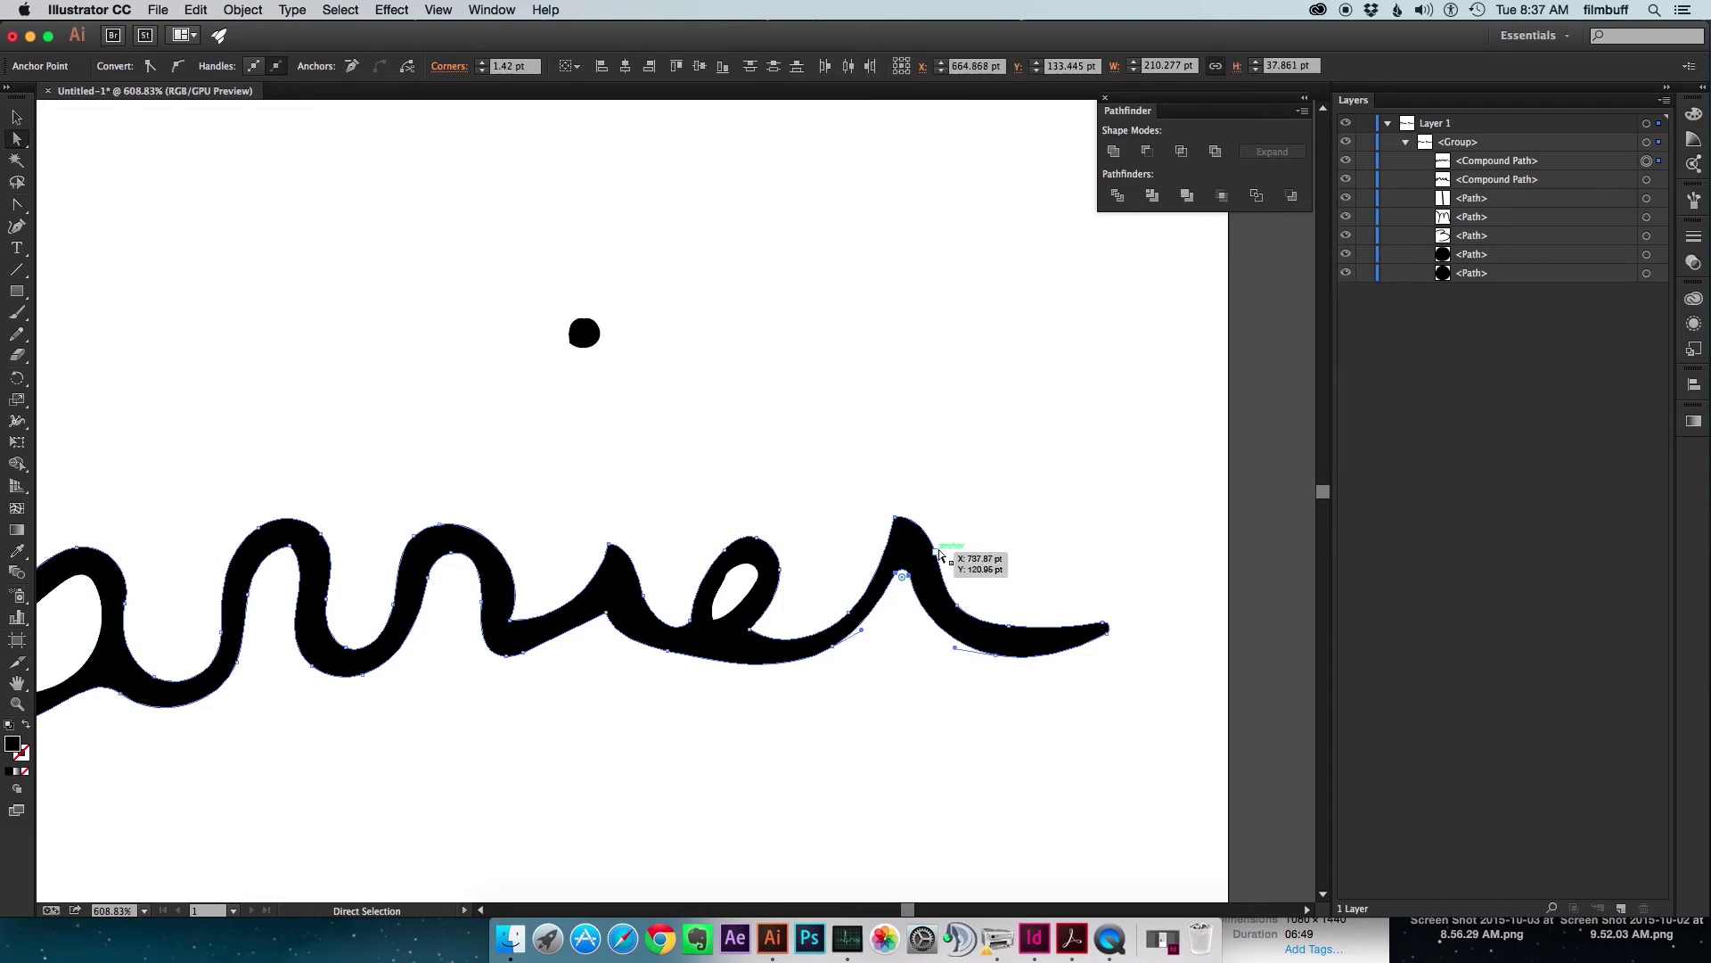
# Smooth and round the joint where the r meets the e, ending at a 2.64 pt corner.
pyautogui.moveTo(811, 581); pyautogui.dragTo(1196, 525)
pyautogui.click(894, 575)
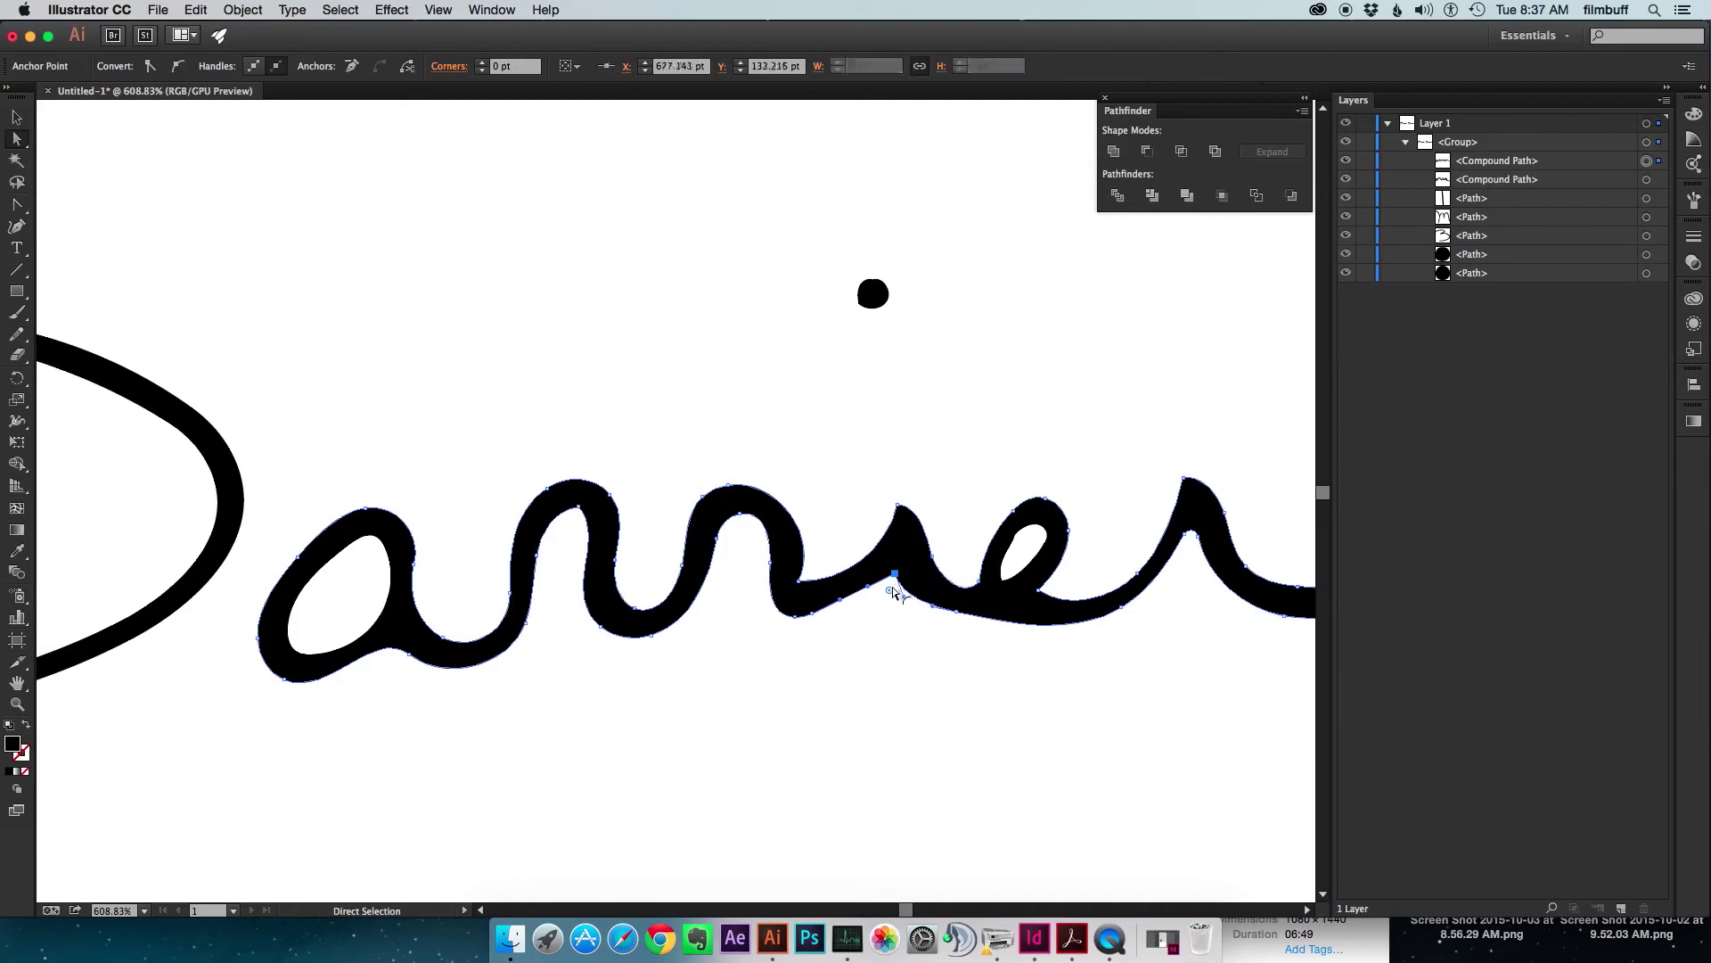
pyautogui.moveTo(894, 591); pyautogui.dragTo(891, 594)
pyautogui.click(888, 592)
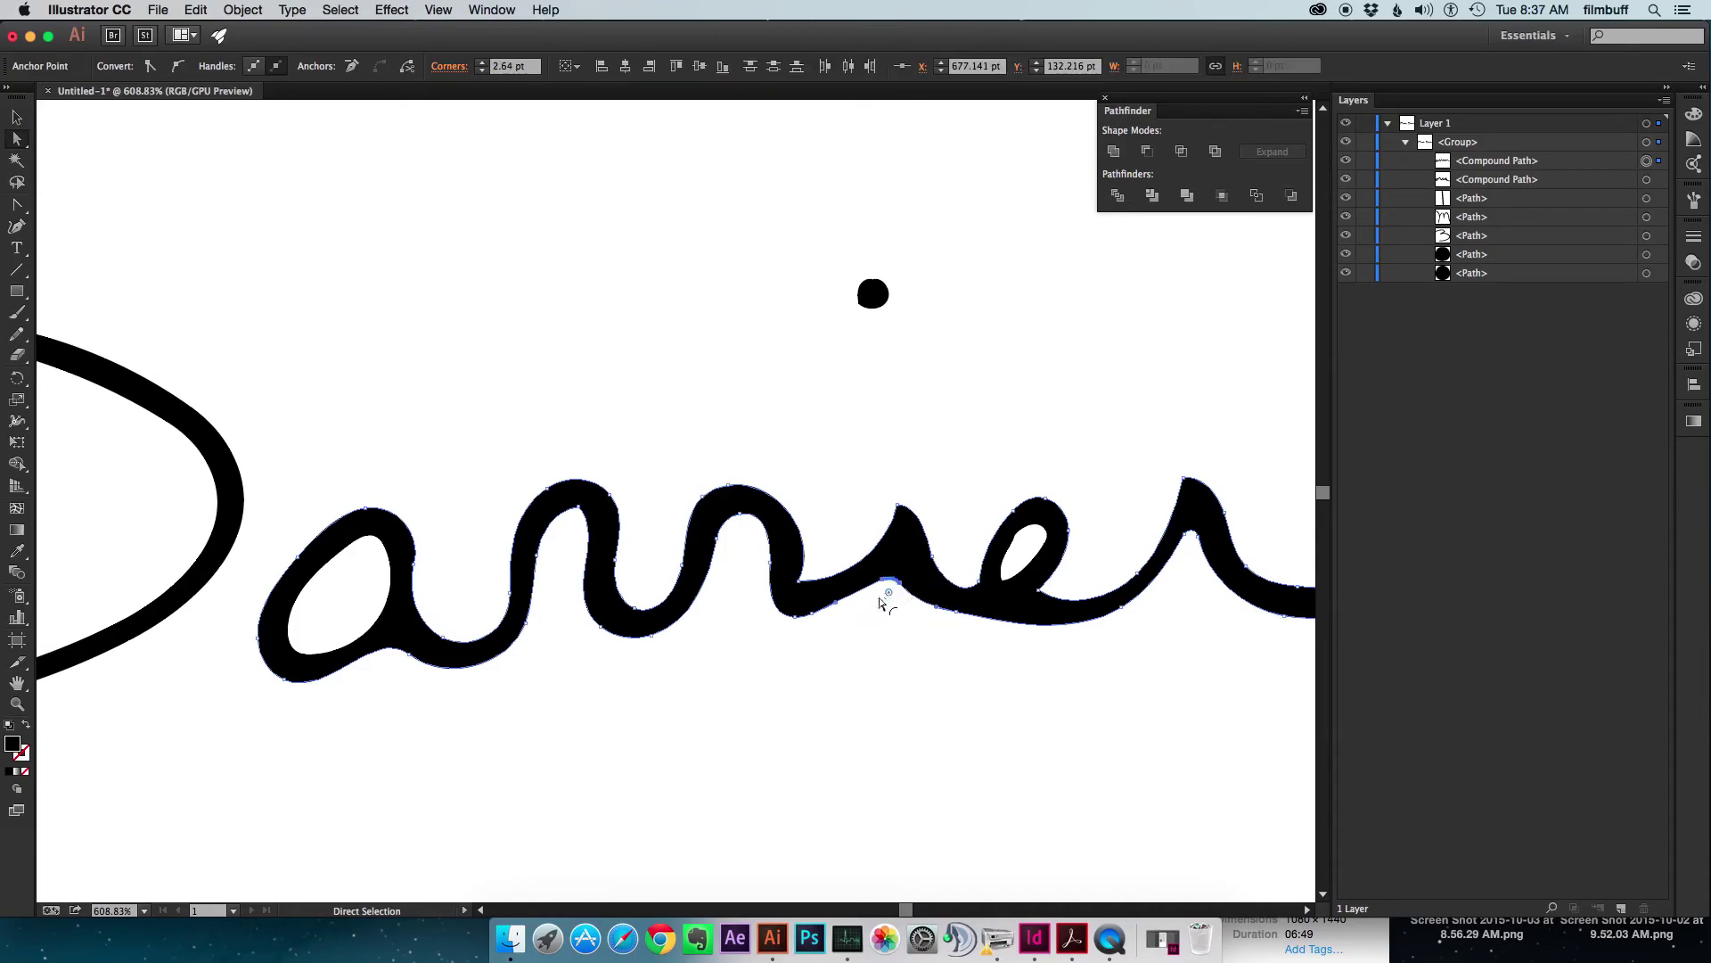
pyautogui.moveTo(686, 618); pyautogui.dragTo(1307, 623)
pyautogui.moveTo(545, 439); pyautogui.dragTo(660, 473)
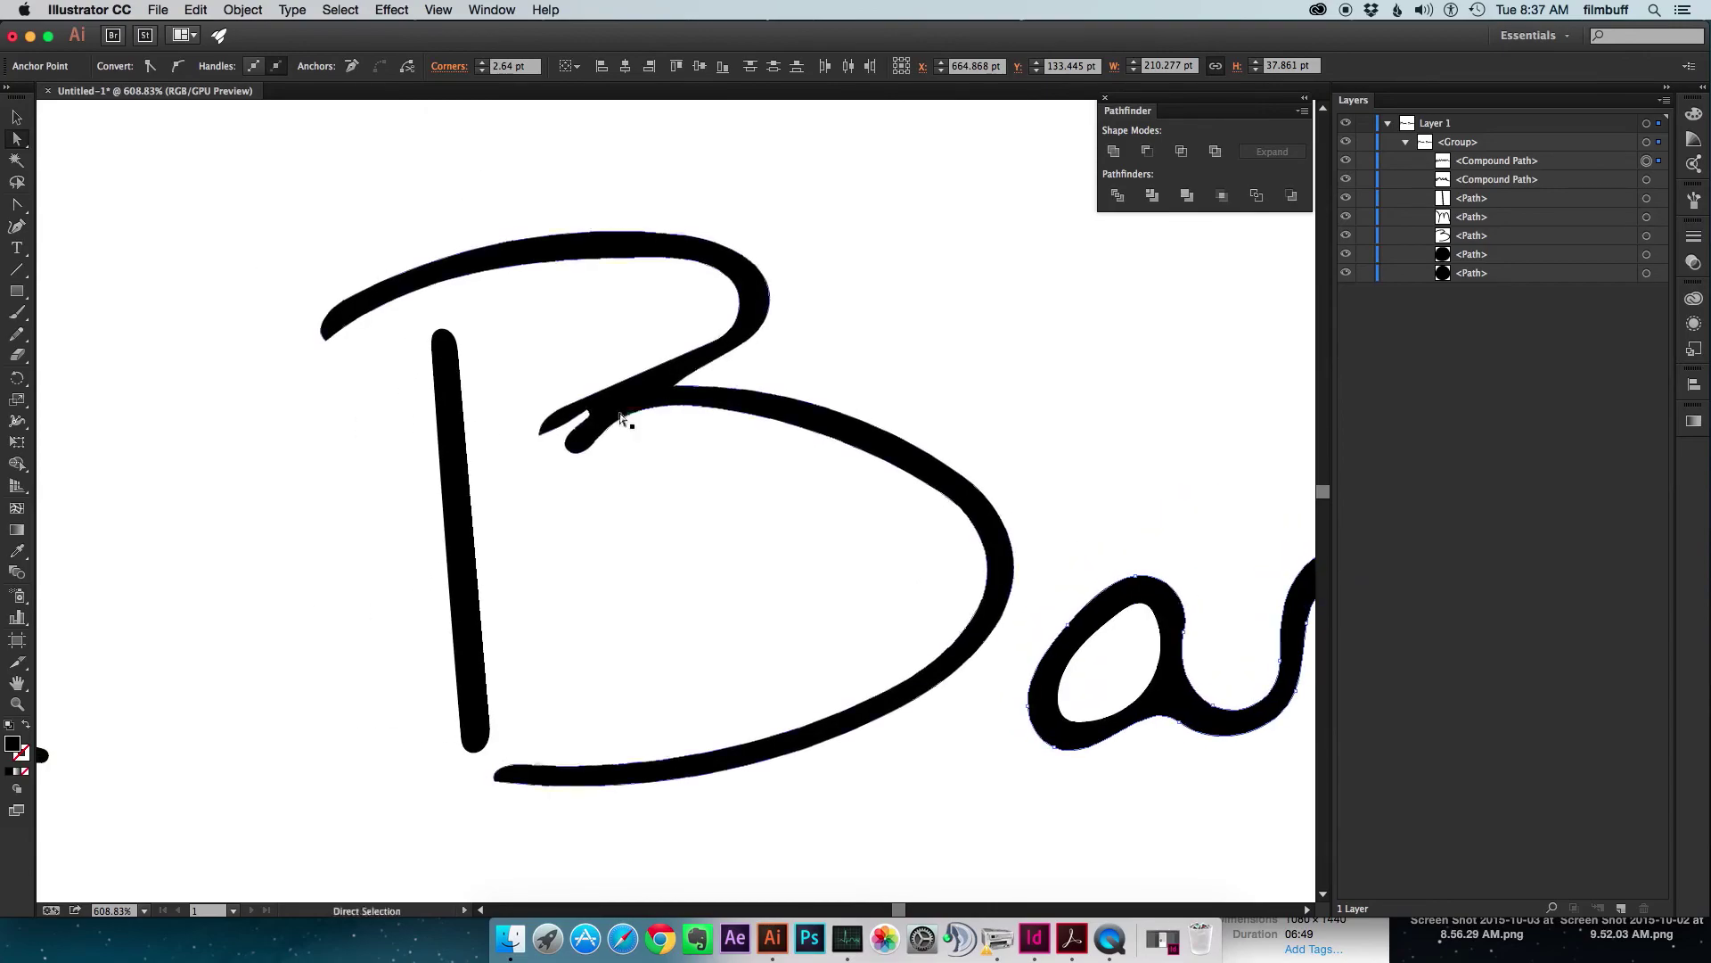
# Remove the ragged anchors at the B's inner stroke end and its junction tip.
pyautogui.click(588, 424)
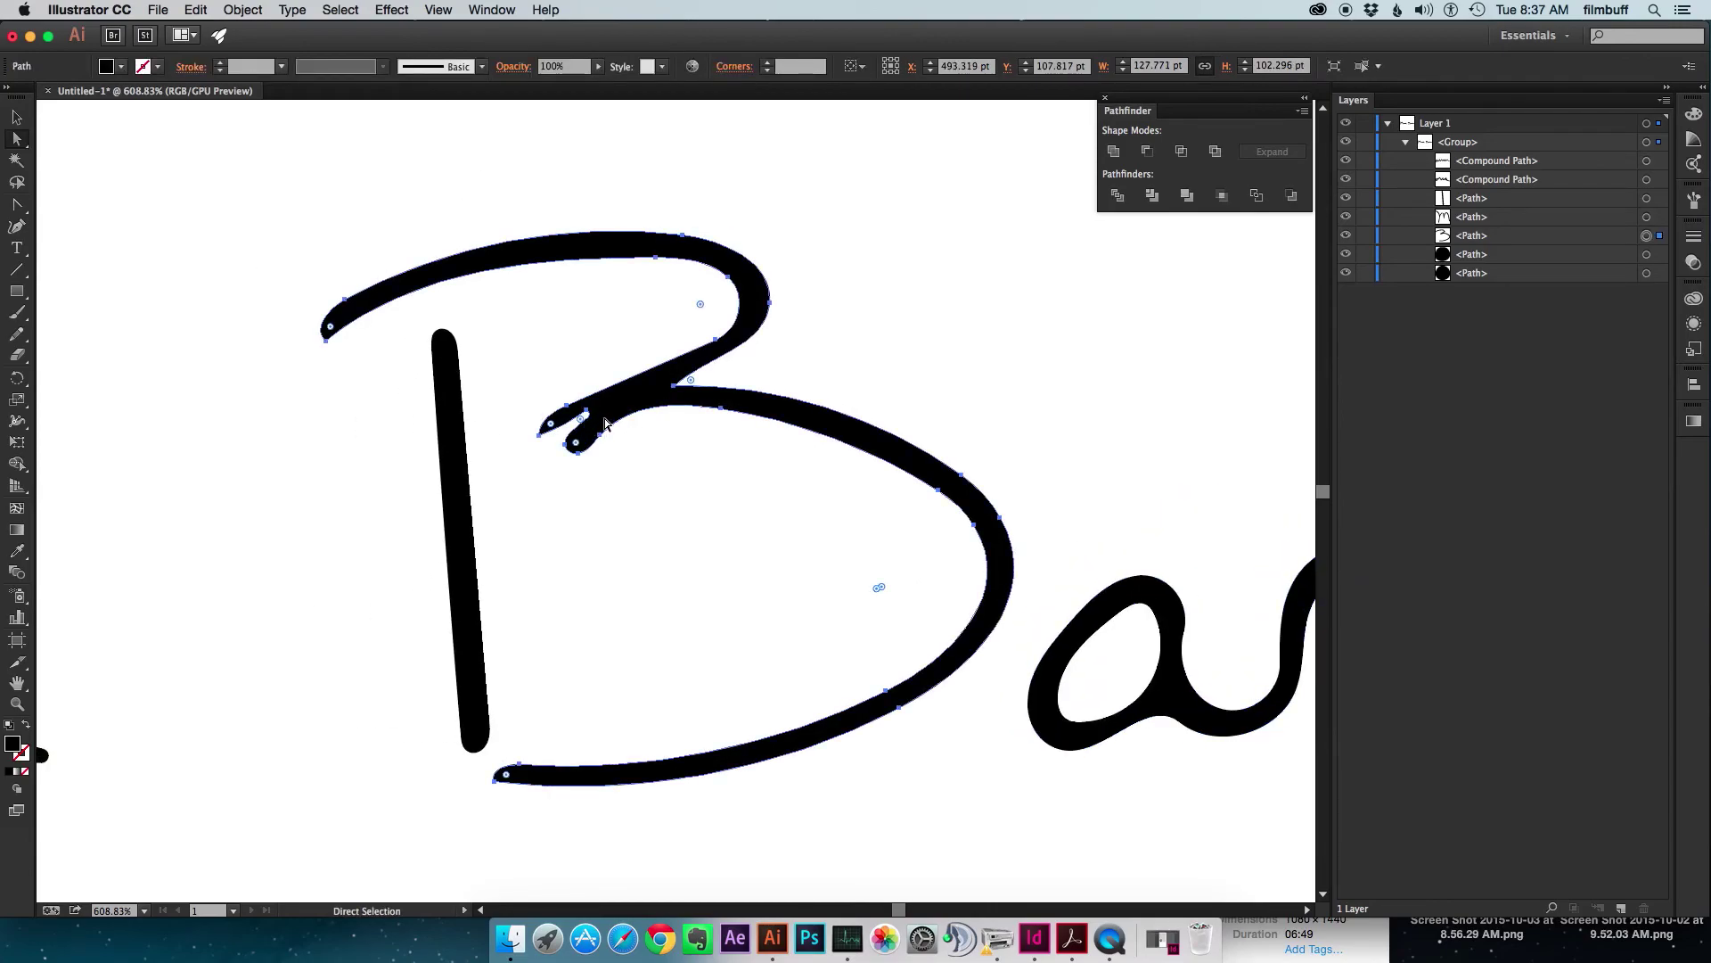
pyautogui.press('-')
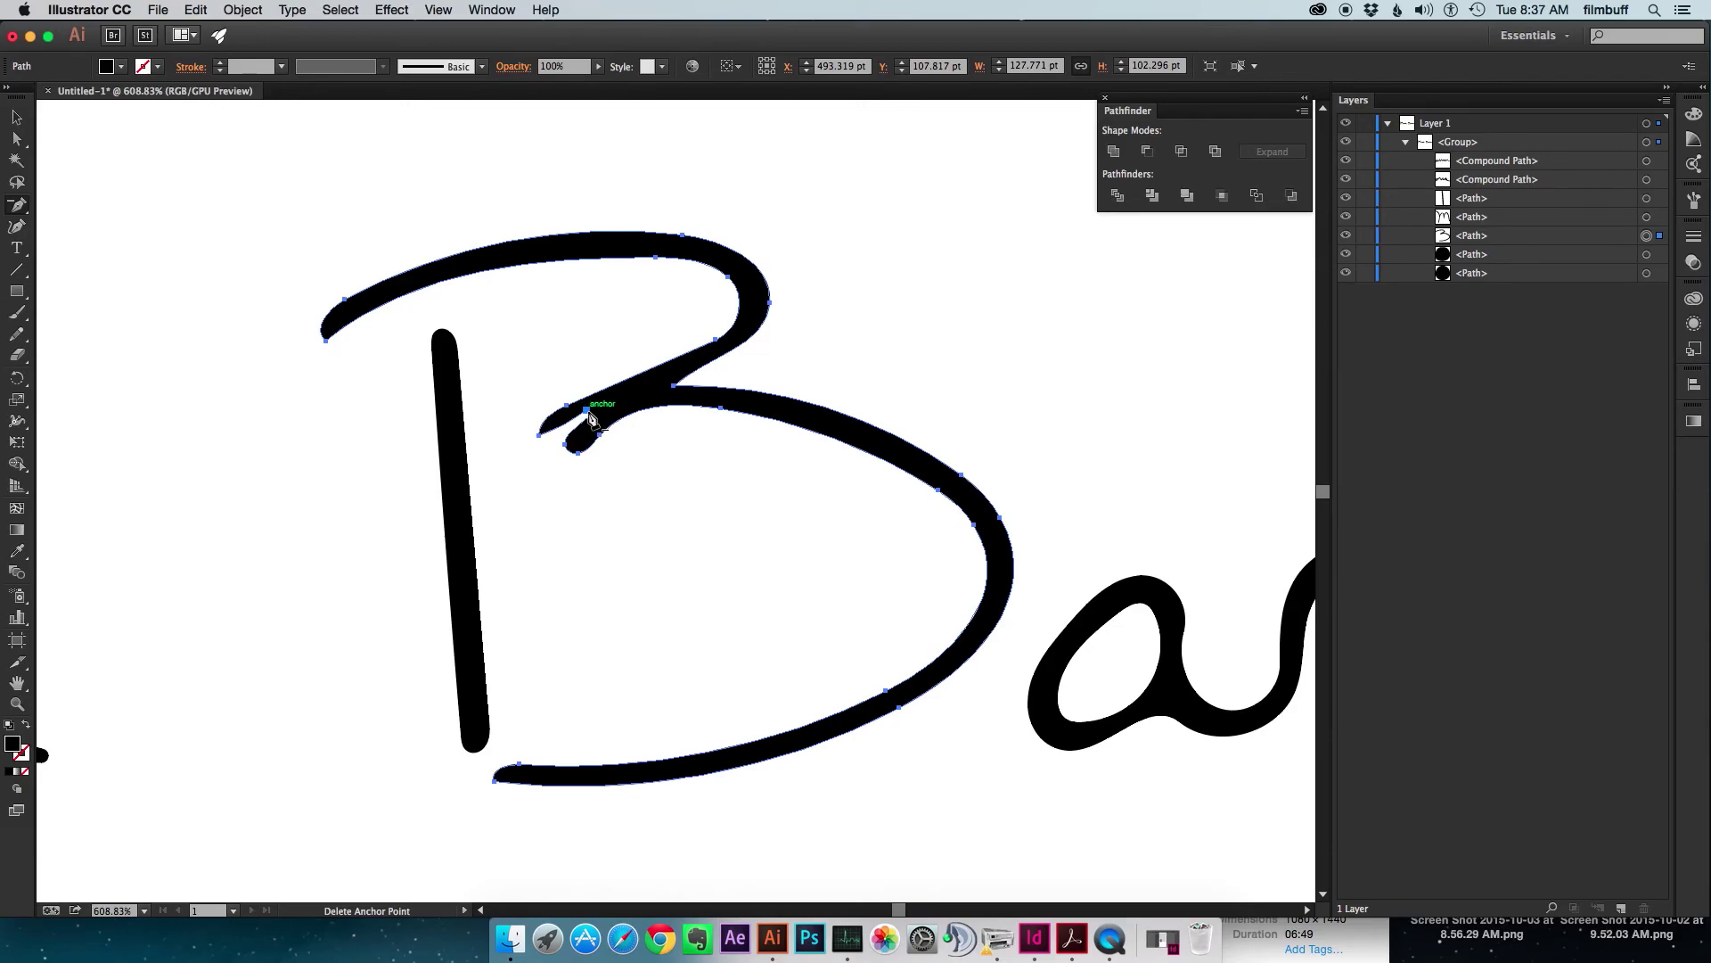
pyautogui.click(589, 412)
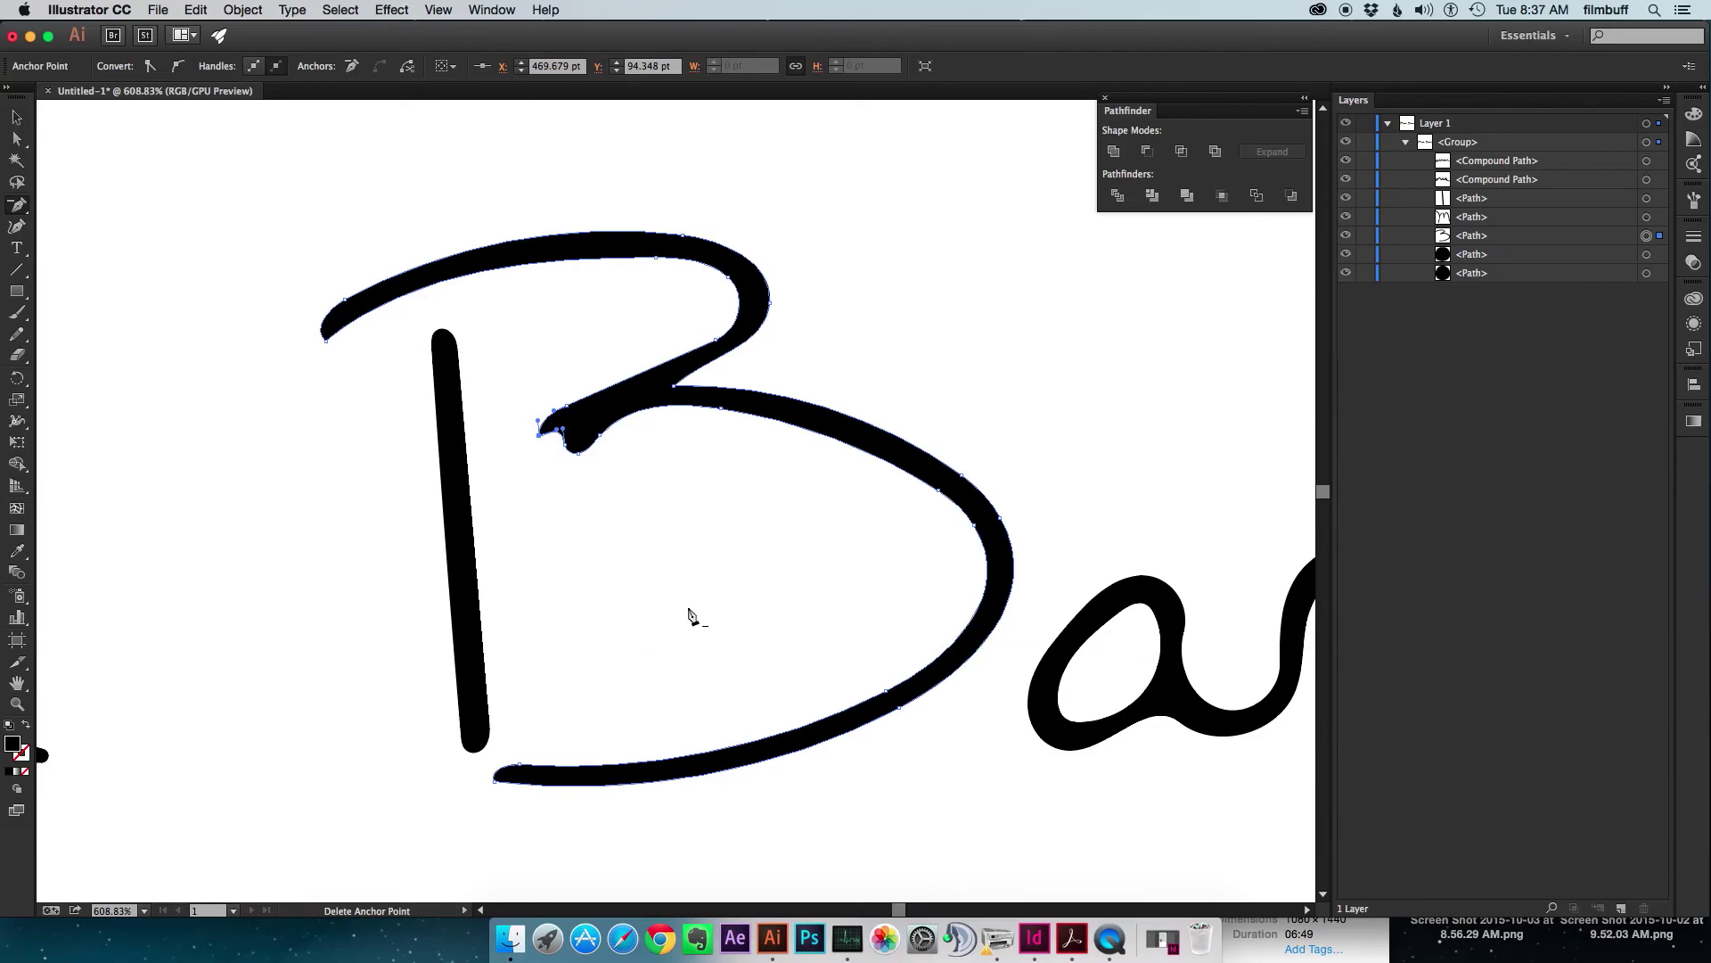
pyautogui.press('super+0')
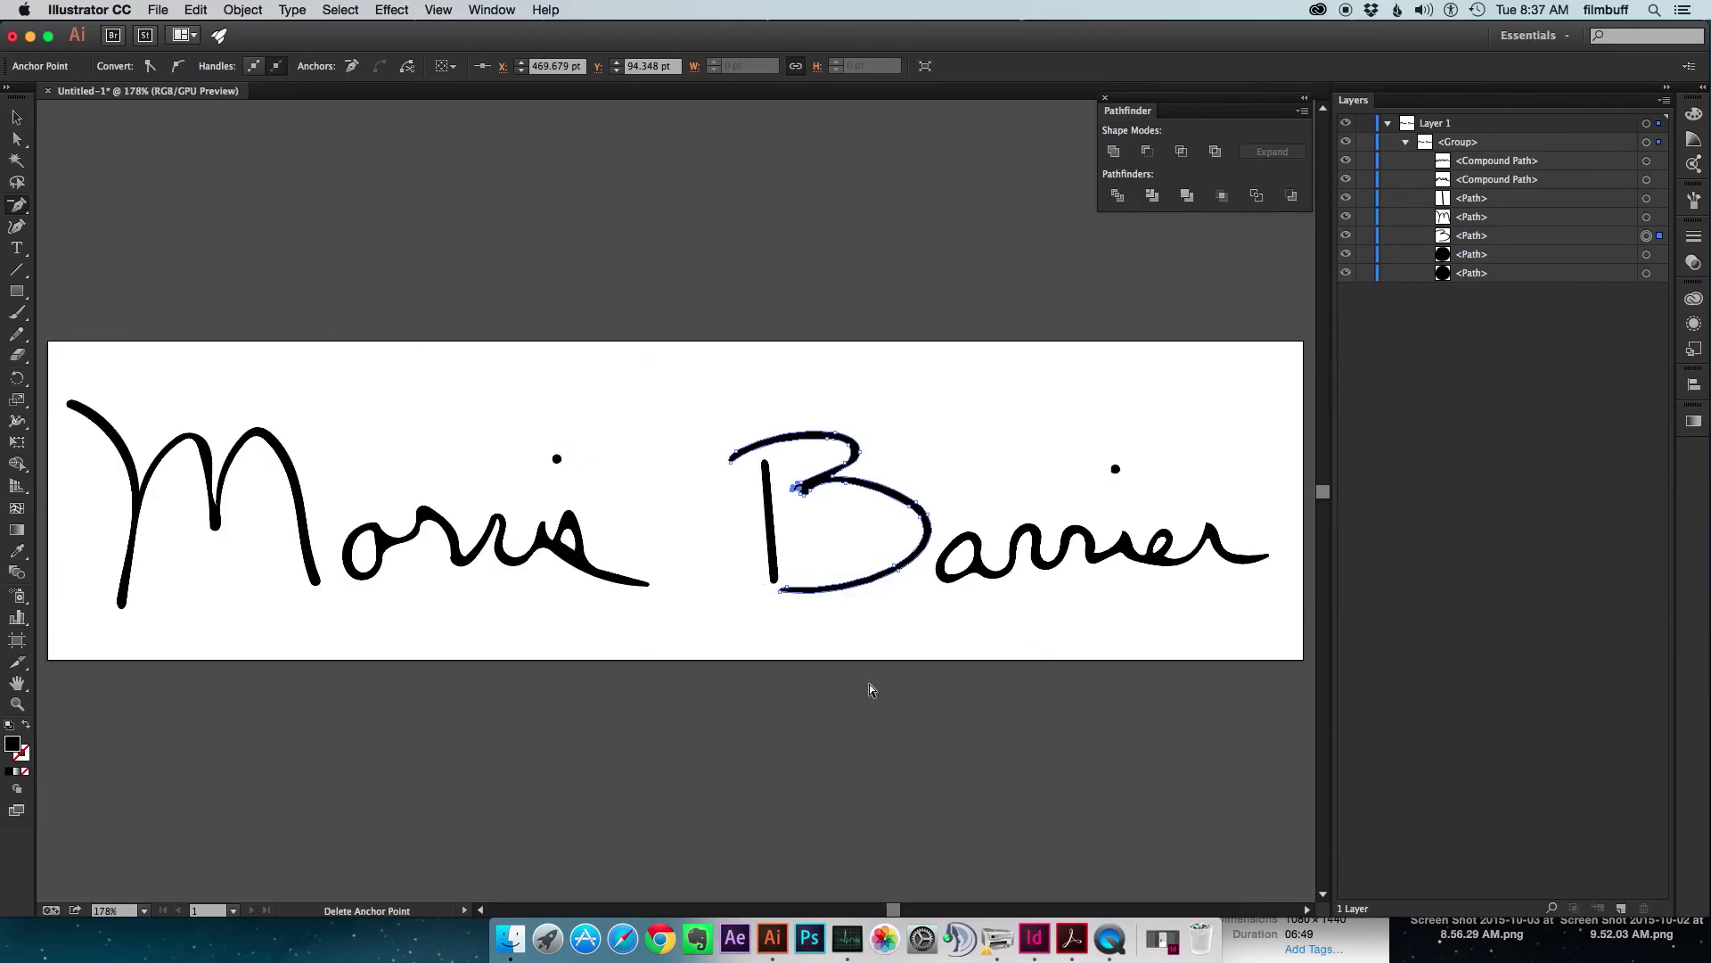
pyautogui.press('super+shift+a')
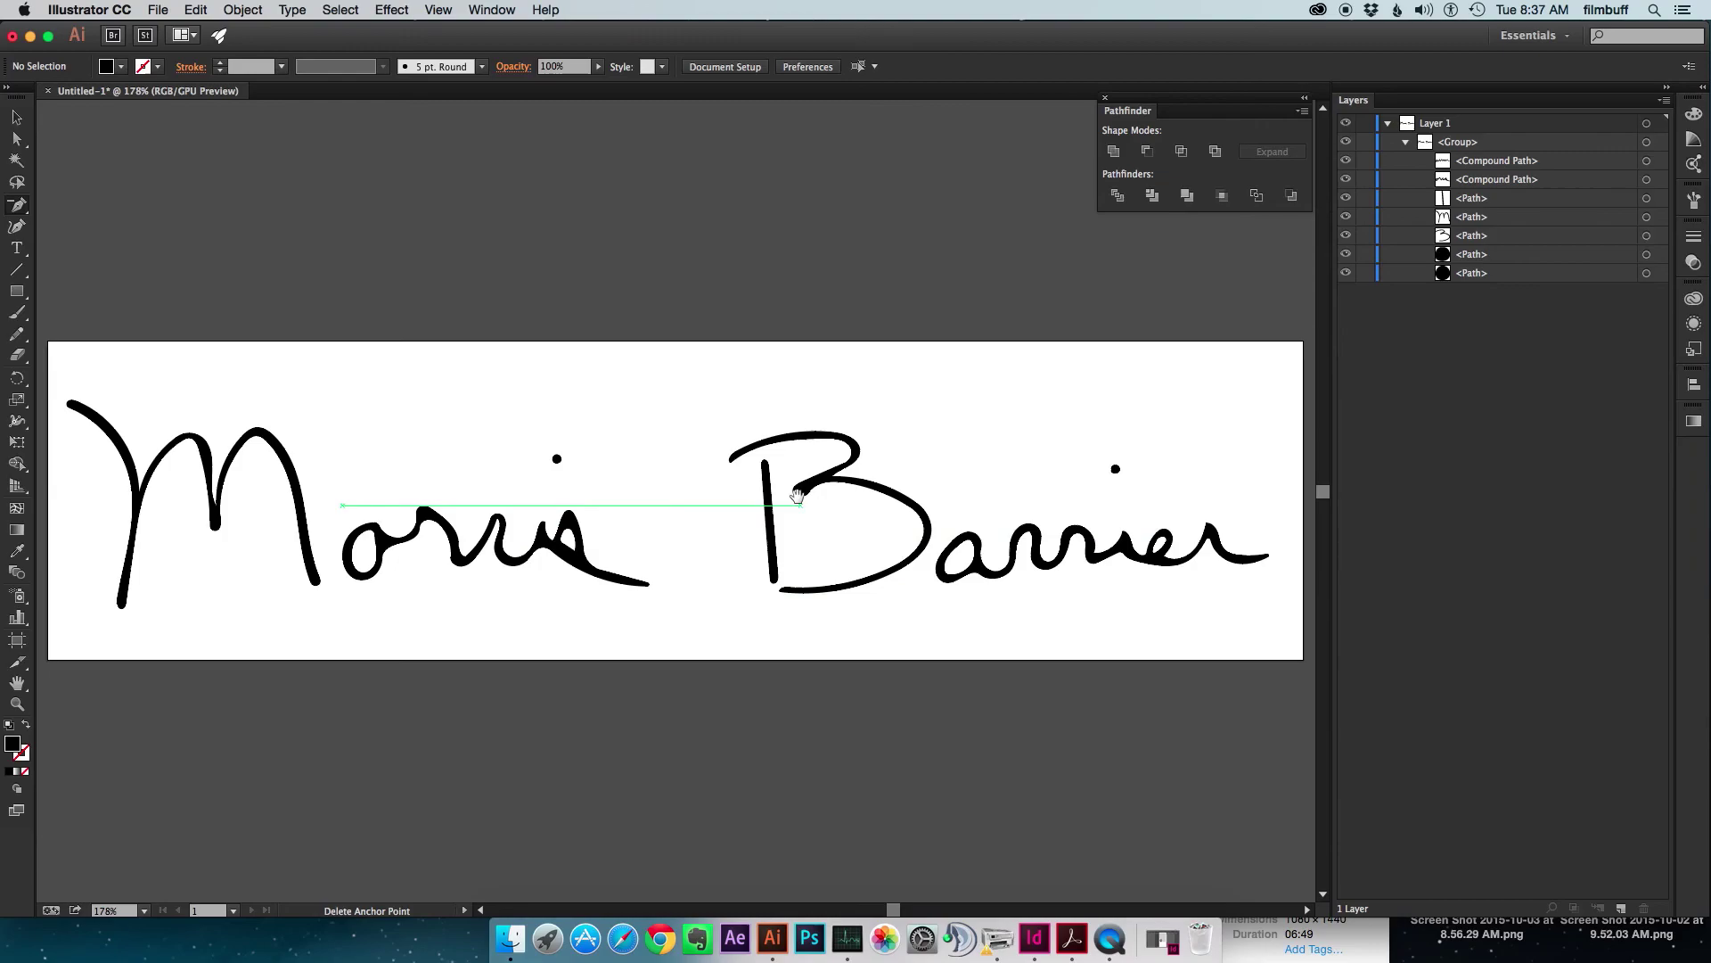
pyautogui.scroll(8, 802, 496)
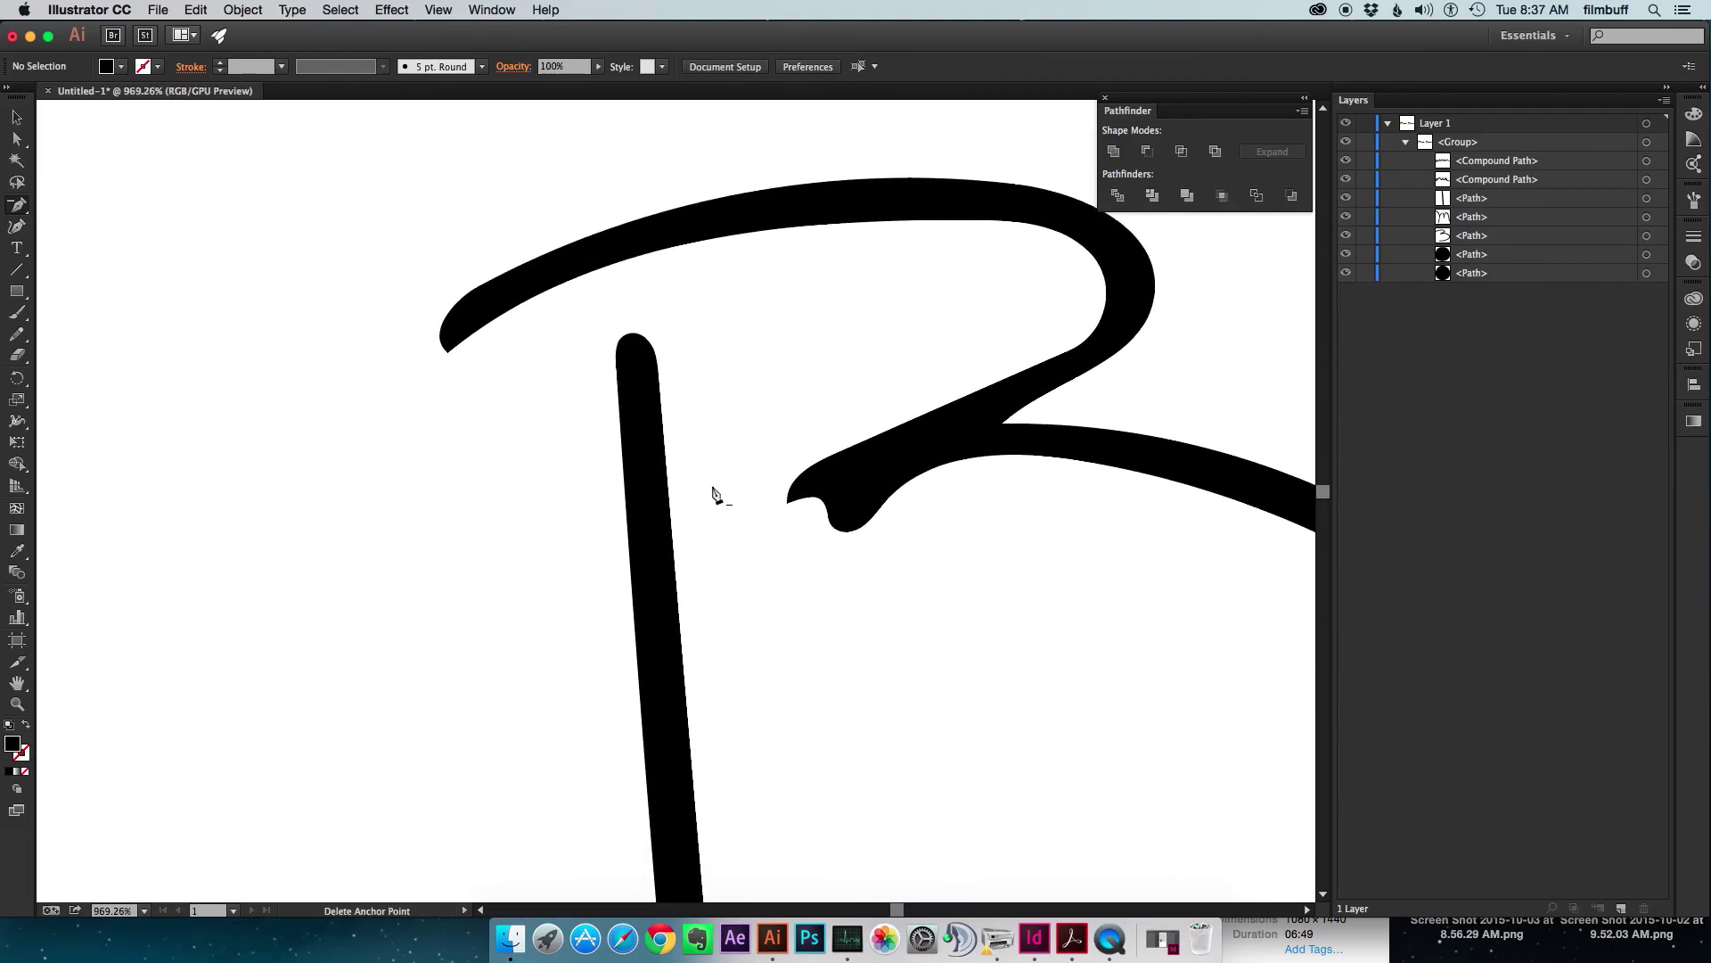
pyautogui.click(789, 500)
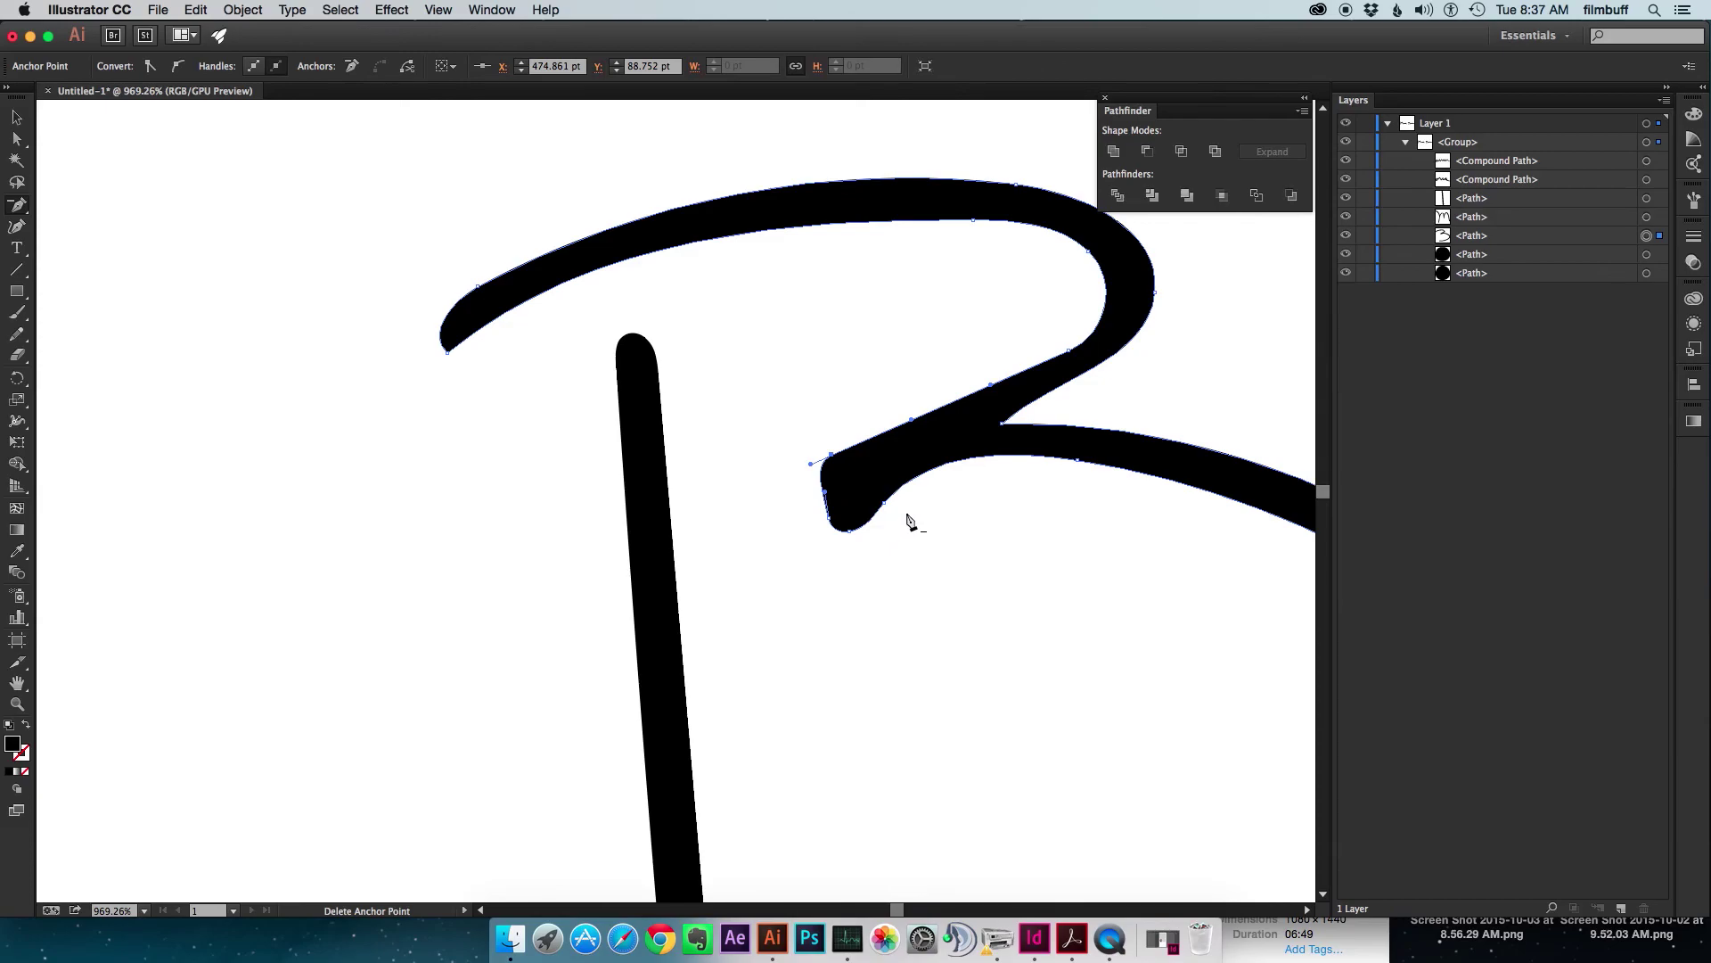
# Preview the whole signature in full-screen mode, then switch to QuickTime Player.
pyautogui.press('super+0')
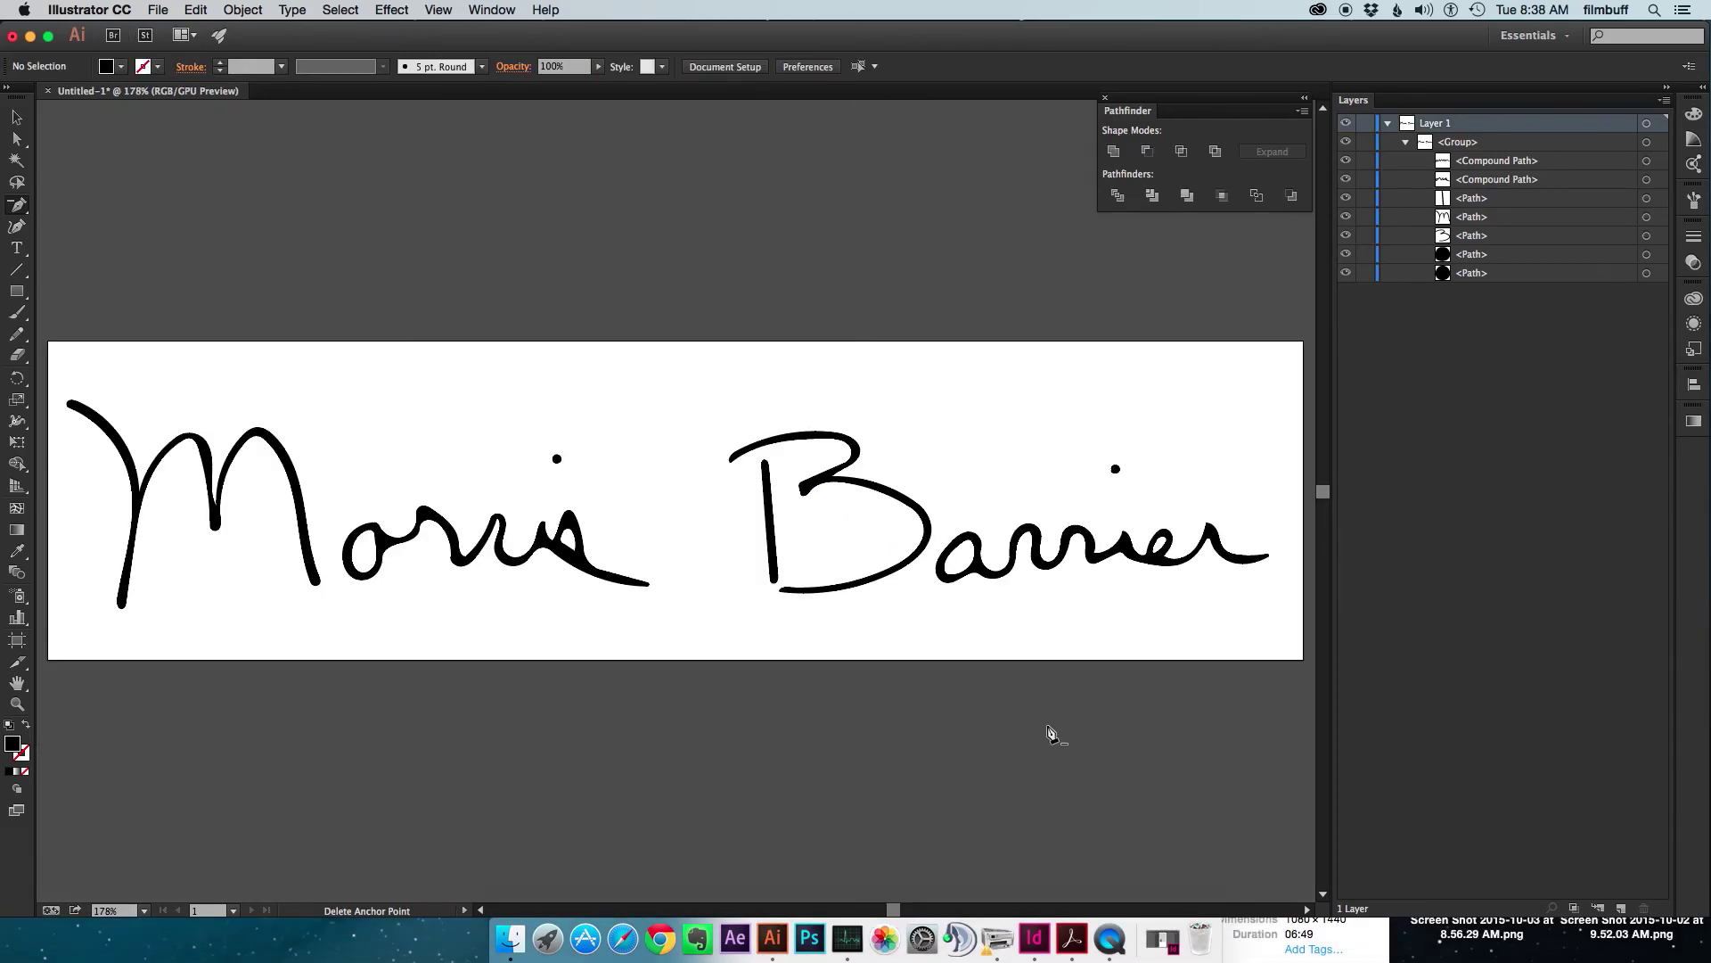
pyautogui.press('f')
pyautogui.press('f')
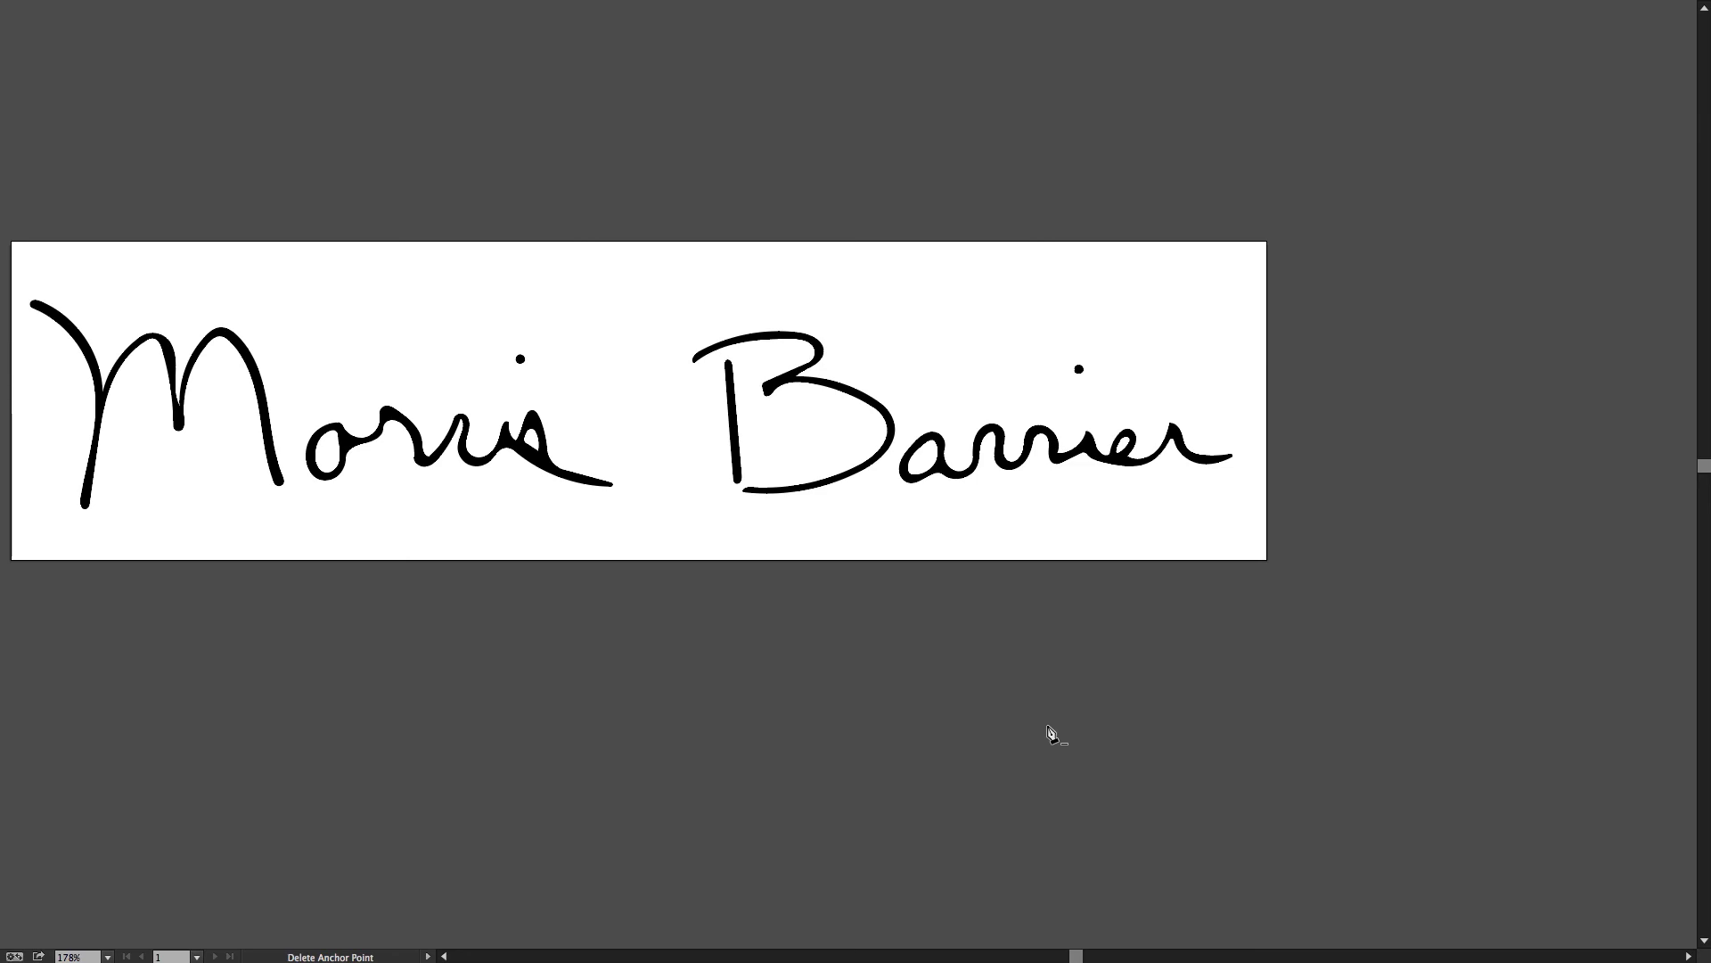
pyautogui.press('f')
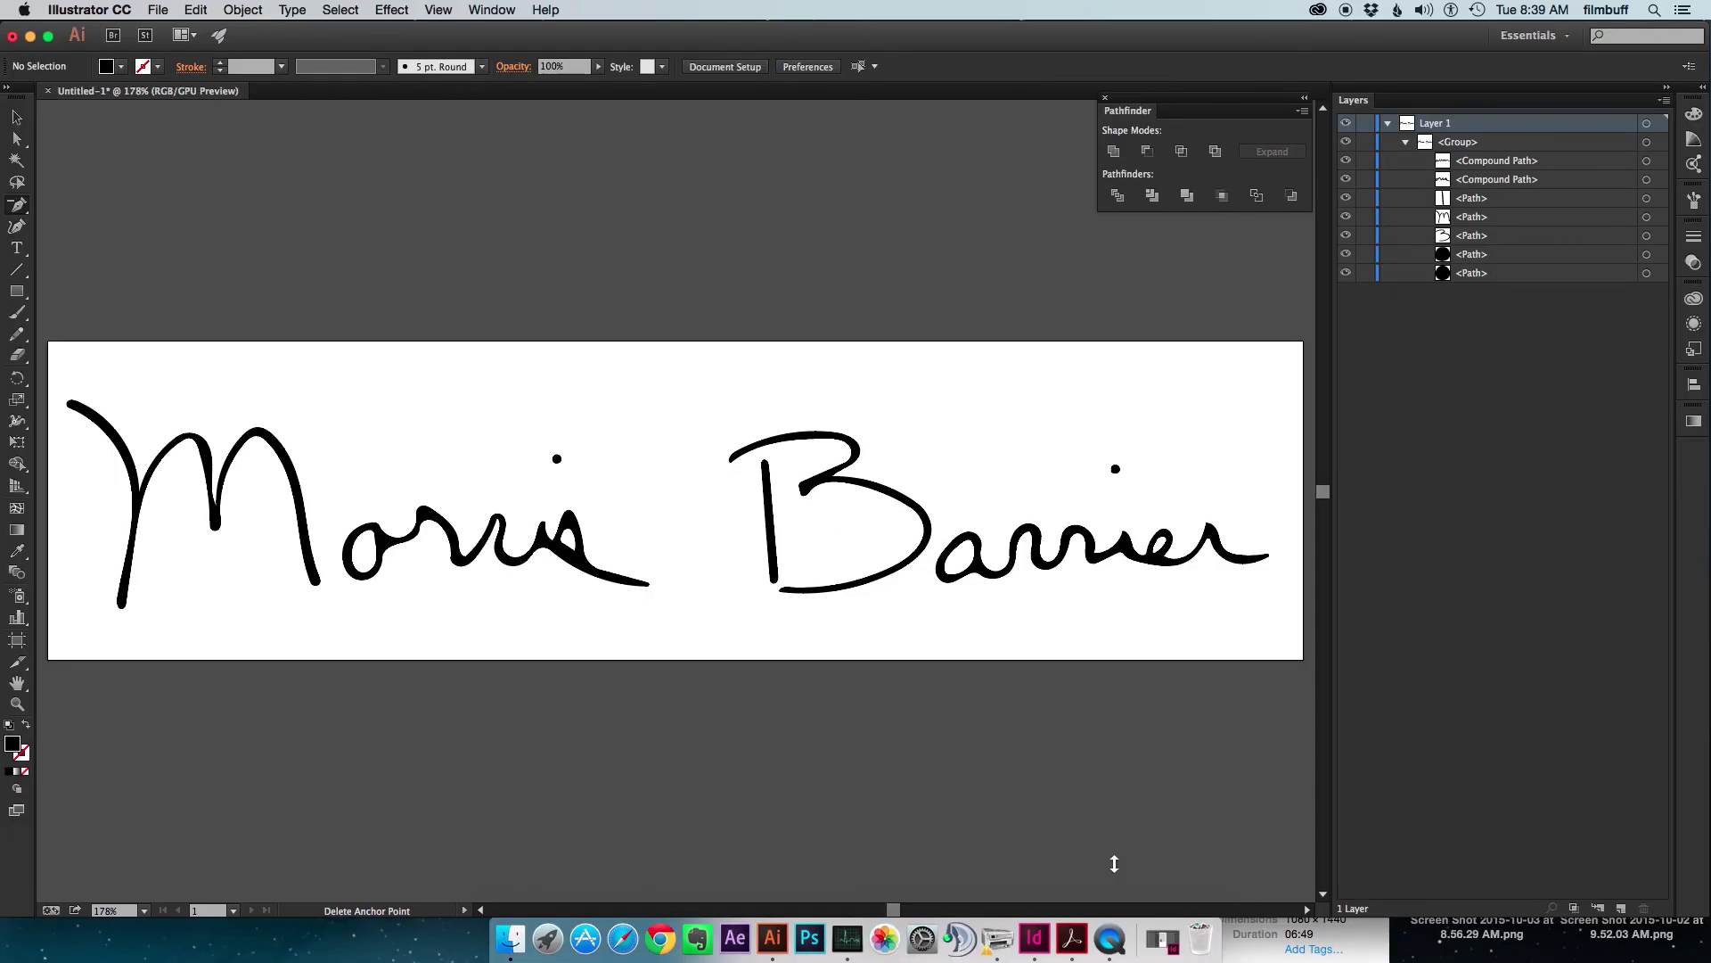
pyautogui.click(1117, 948)
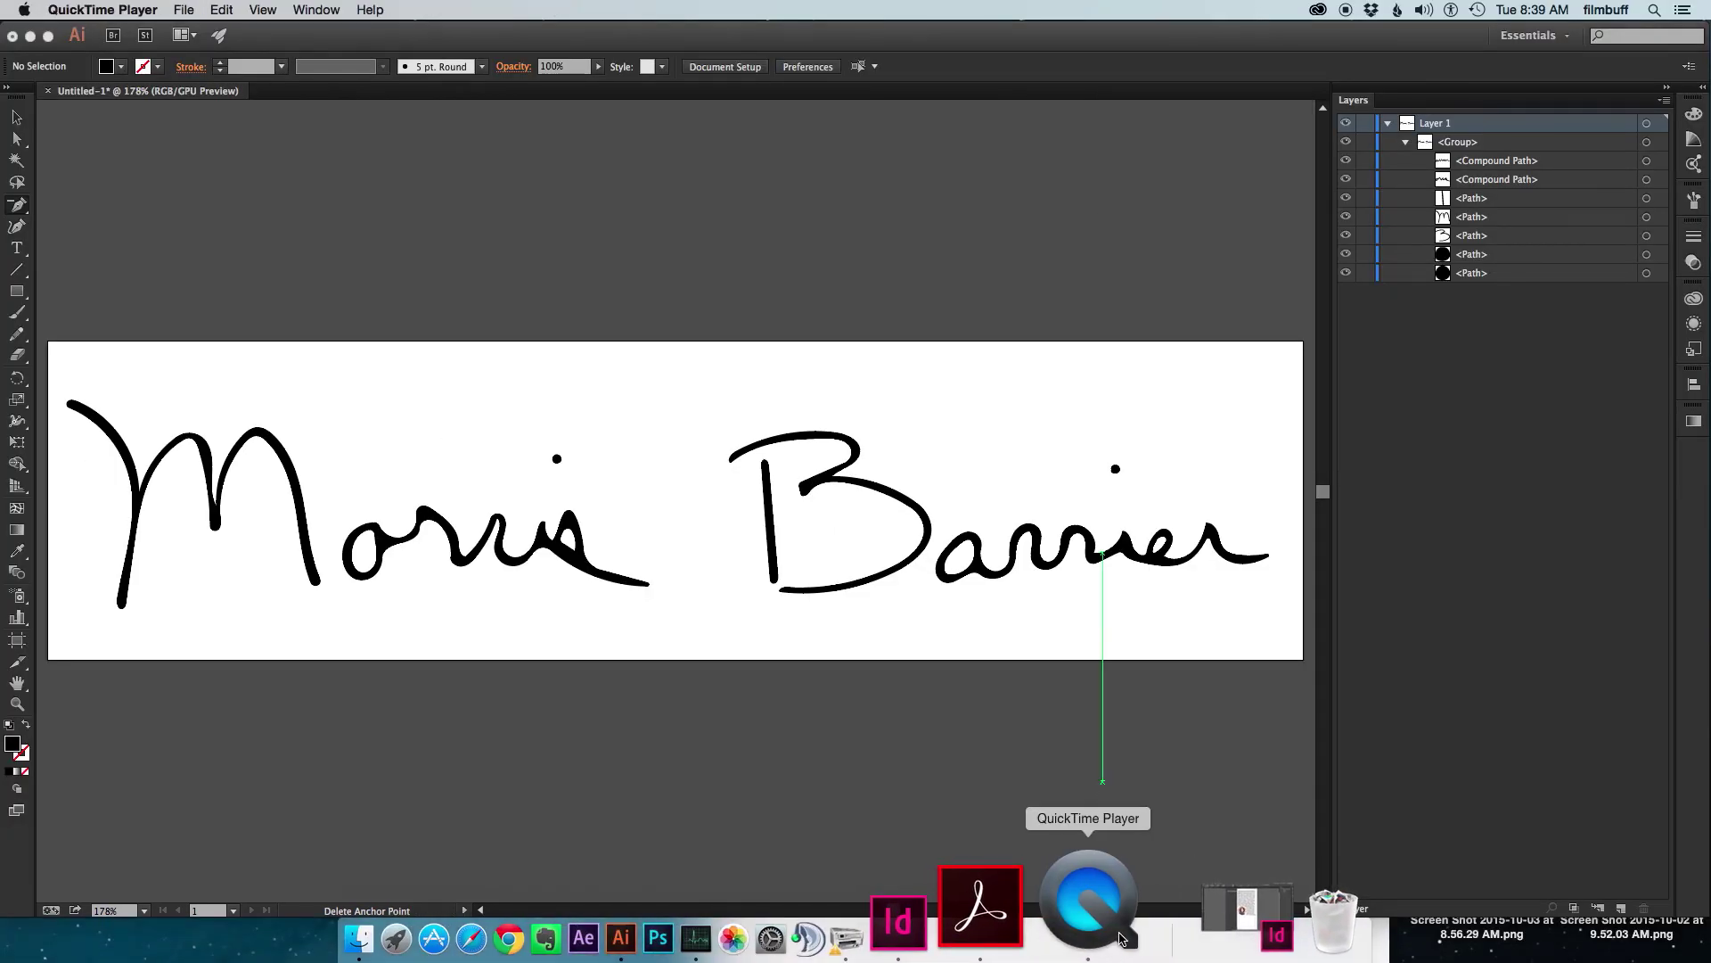